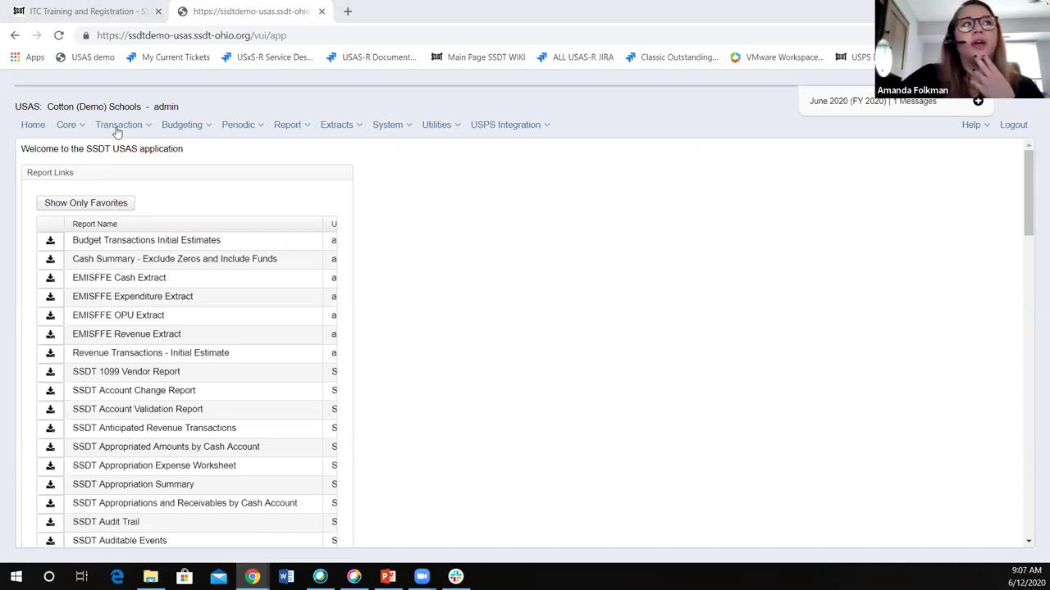
List the requisitions that have not been converted by filtering the Converted column with f.
click(117, 129)
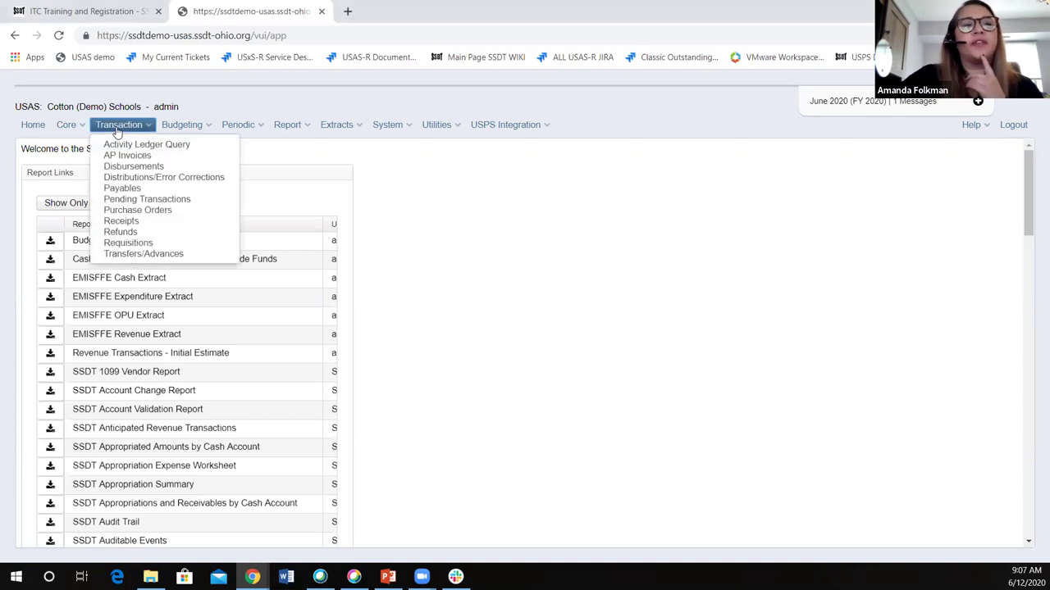
click(160, 244)
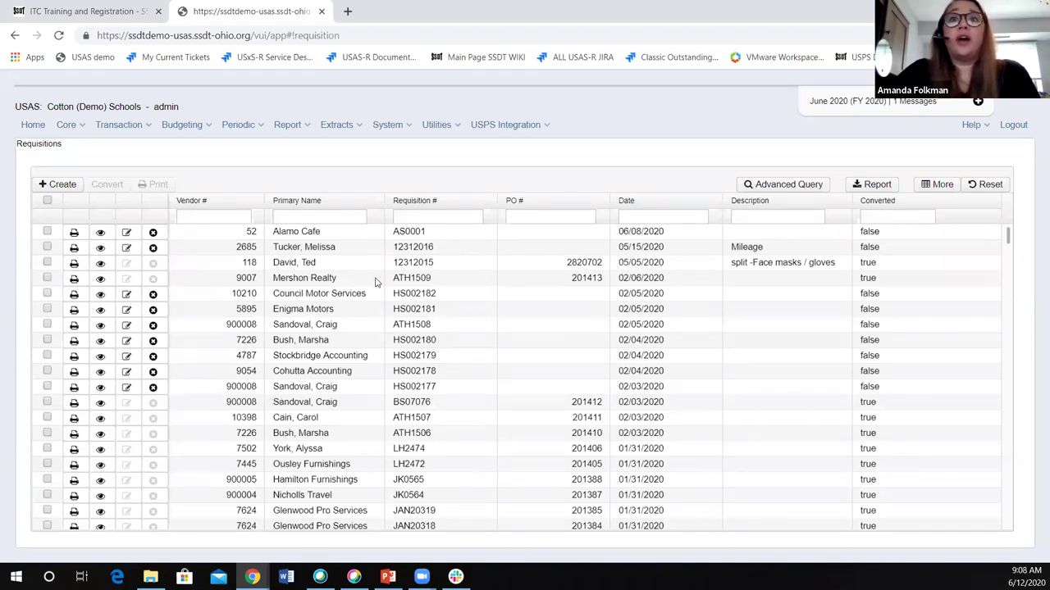
click(869, 217)
text(f)
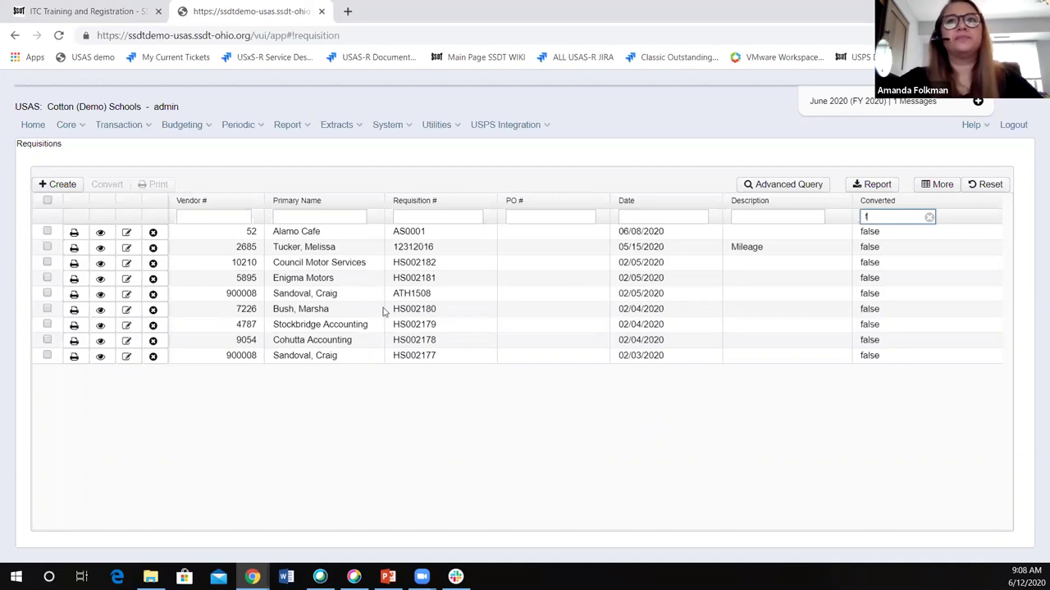
click(46, 200)
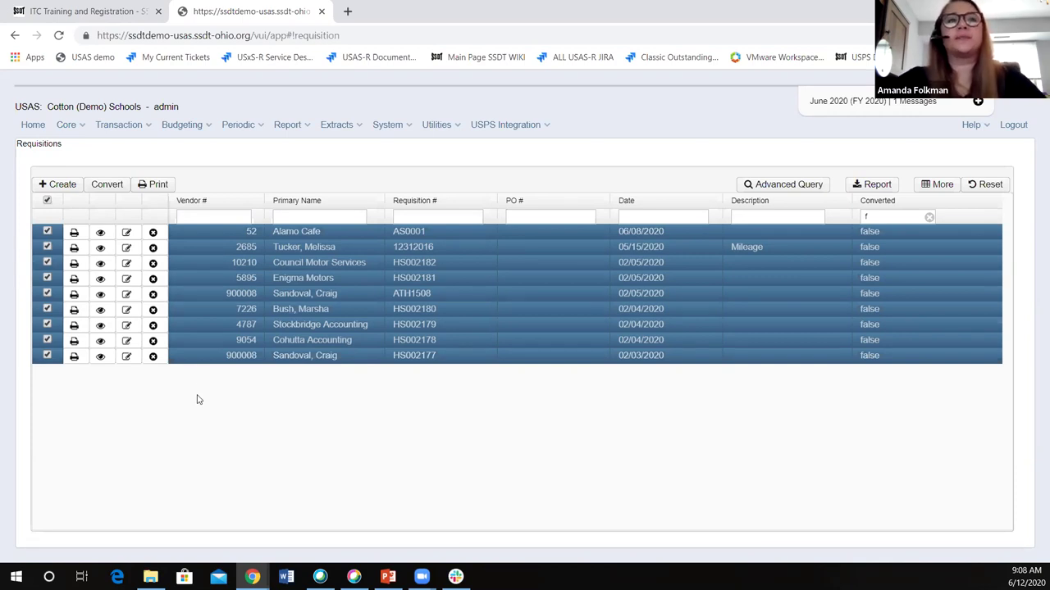
click(48, 201)
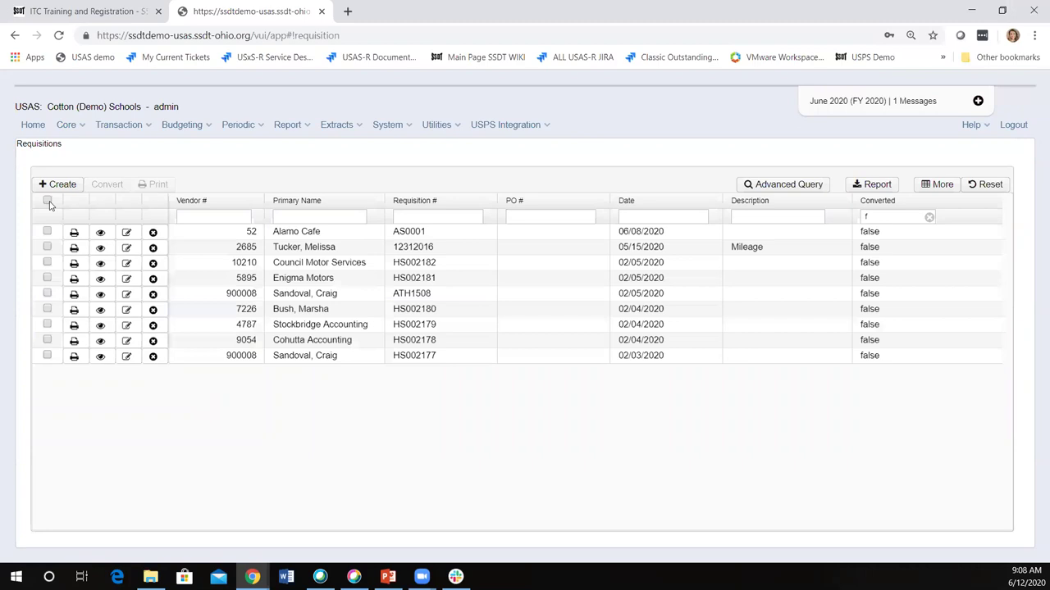
List the purchase orders and filter them by the exact PO number of the Mcintosh vendor's order.
click(122, 131)
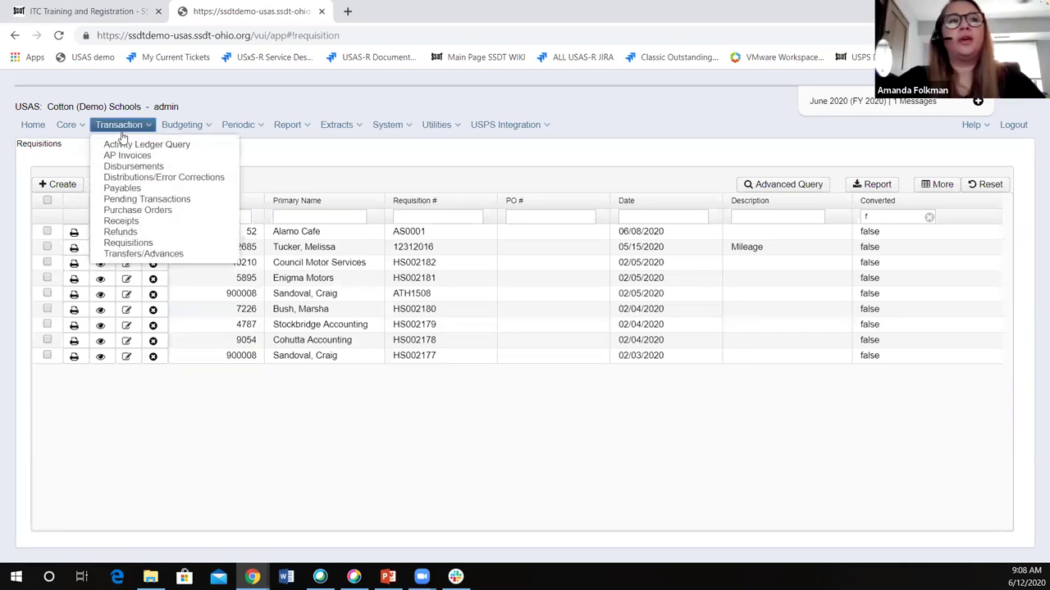
click(146, 216)
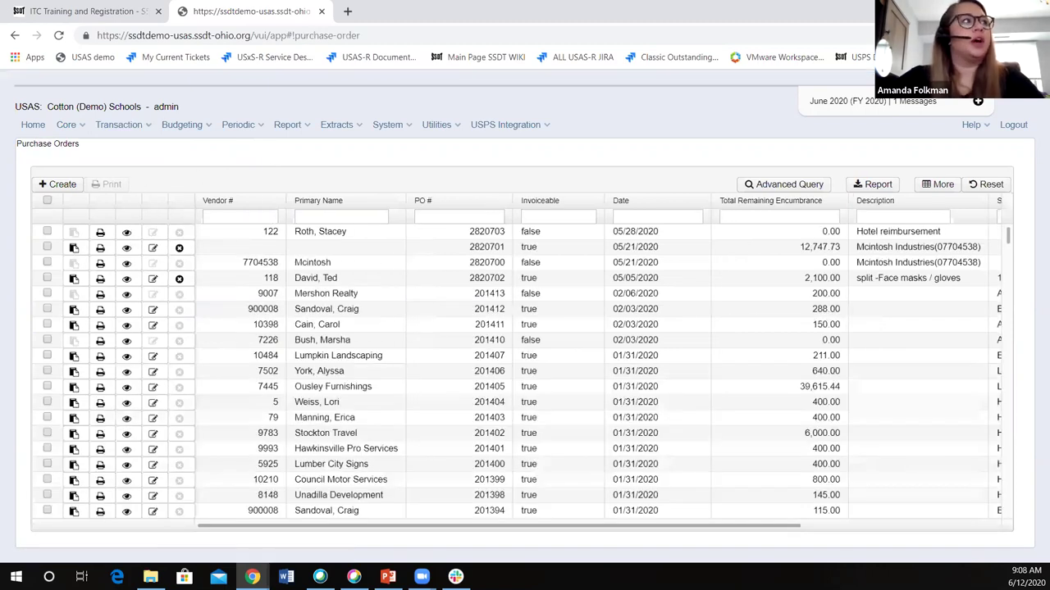
key(alt+Tab)
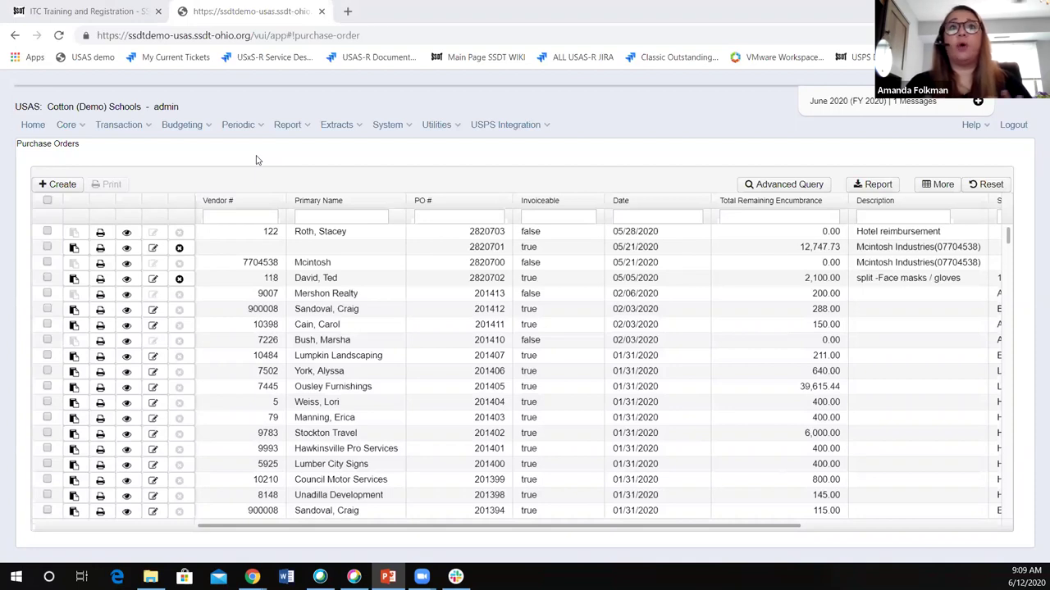
click(429, 217)
text(=)
text(2820700)
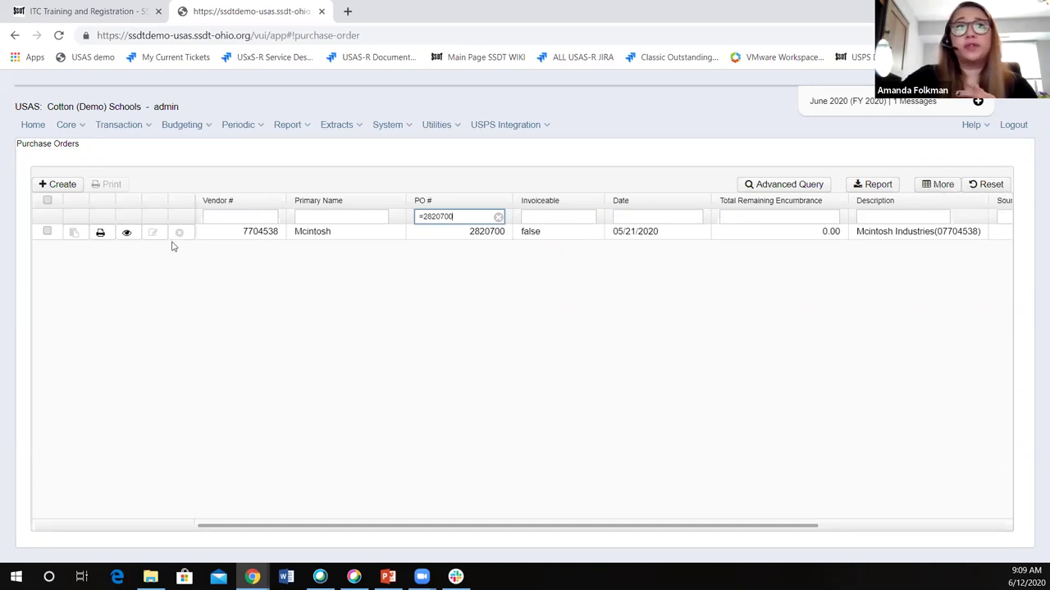
View the Mcintosh purchase order, examine its amounts, line items and account charges, and close it.
click(127, 236)
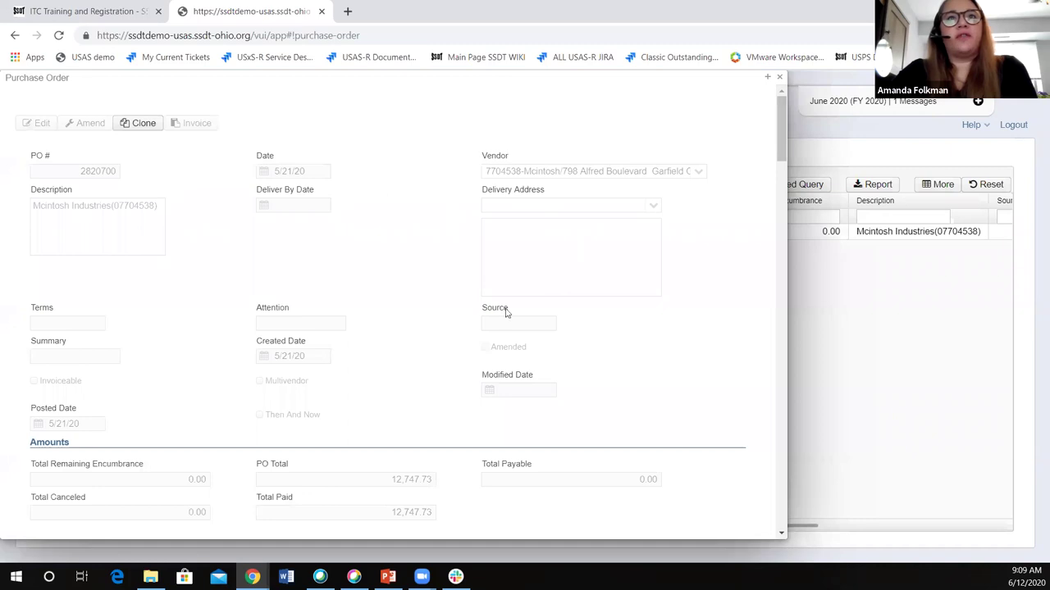
scroll(432, 384, down, 1)
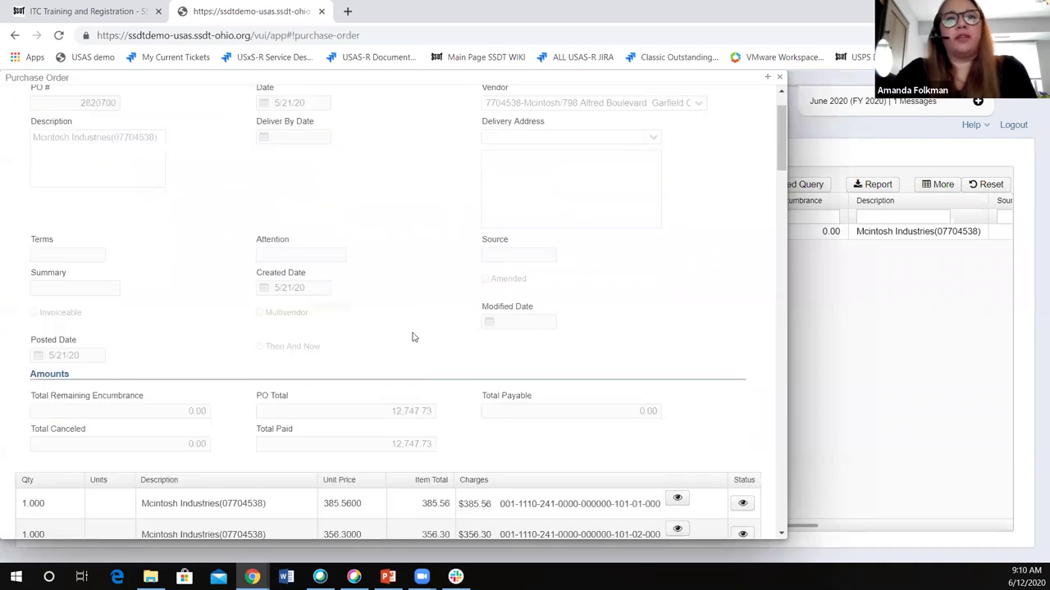
scroll(413, 336, down, 2)
scroll(412, 336, down, 3)
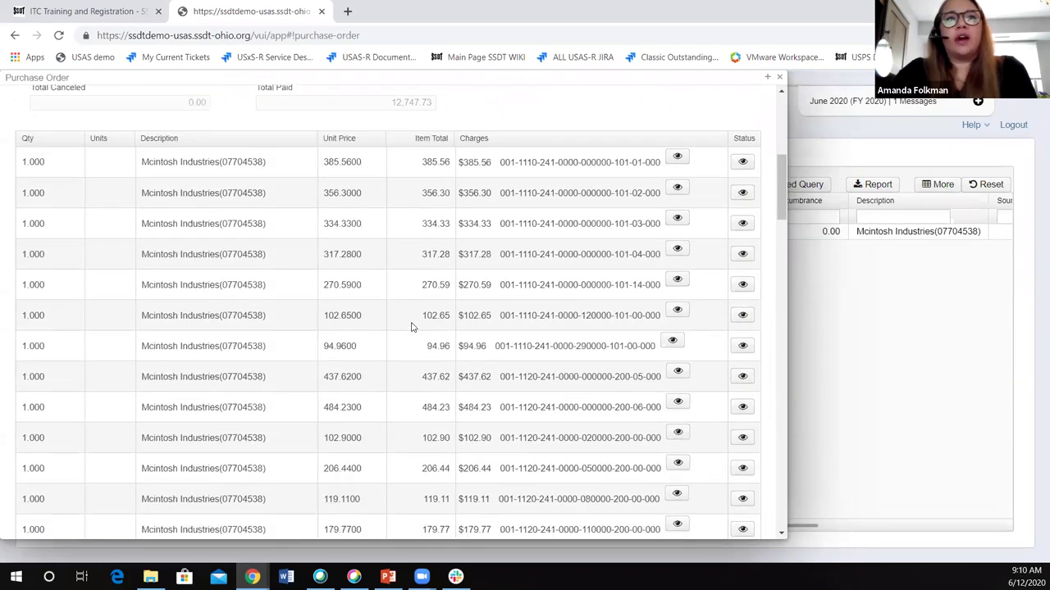
scroll(412, 318, down, 2)
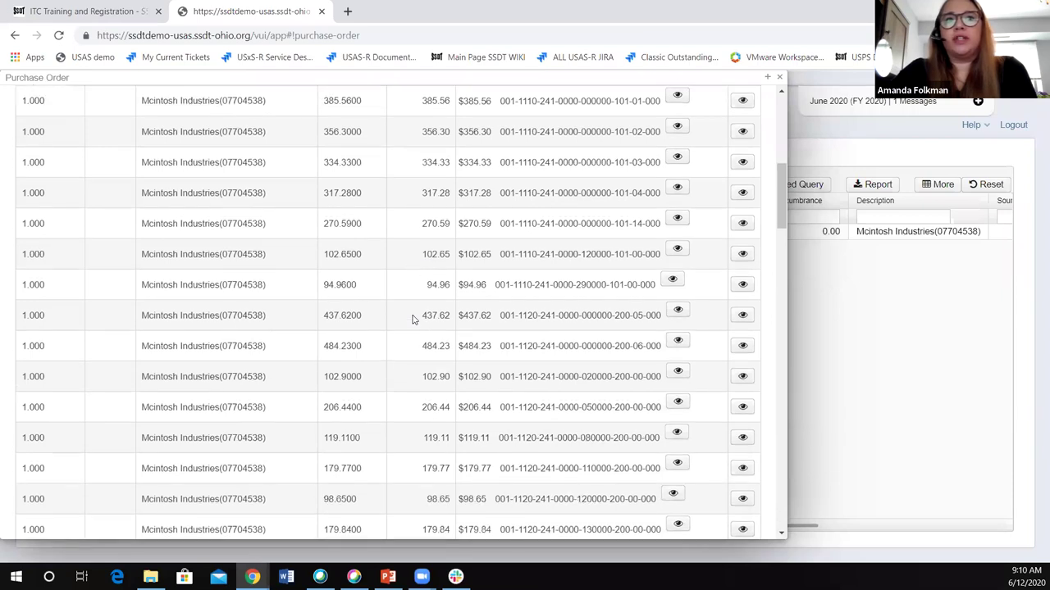
scroll(413, 320, down, 2)
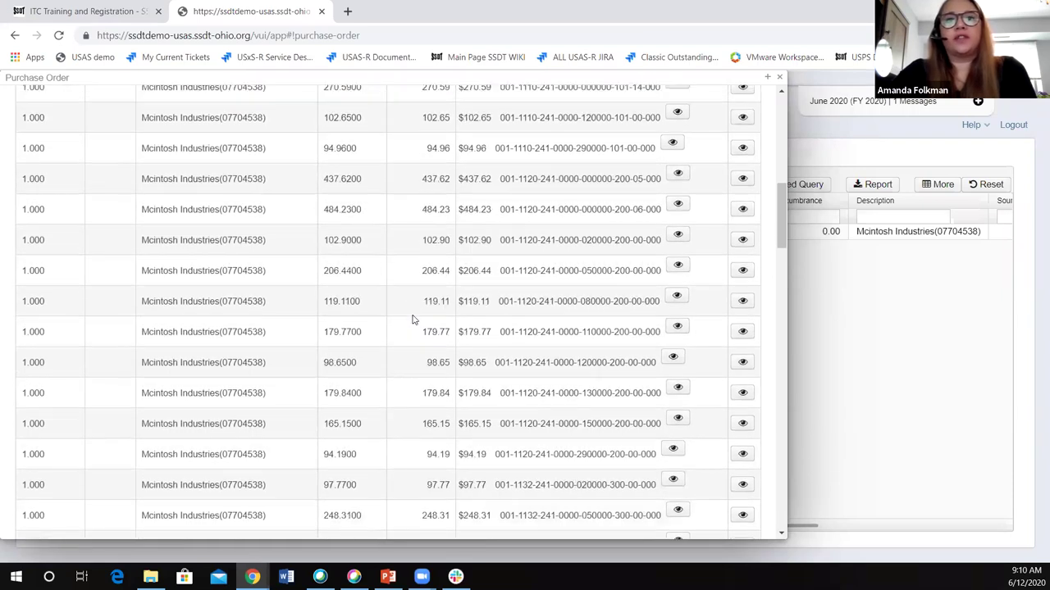
scroll(413, 318, down, 2)
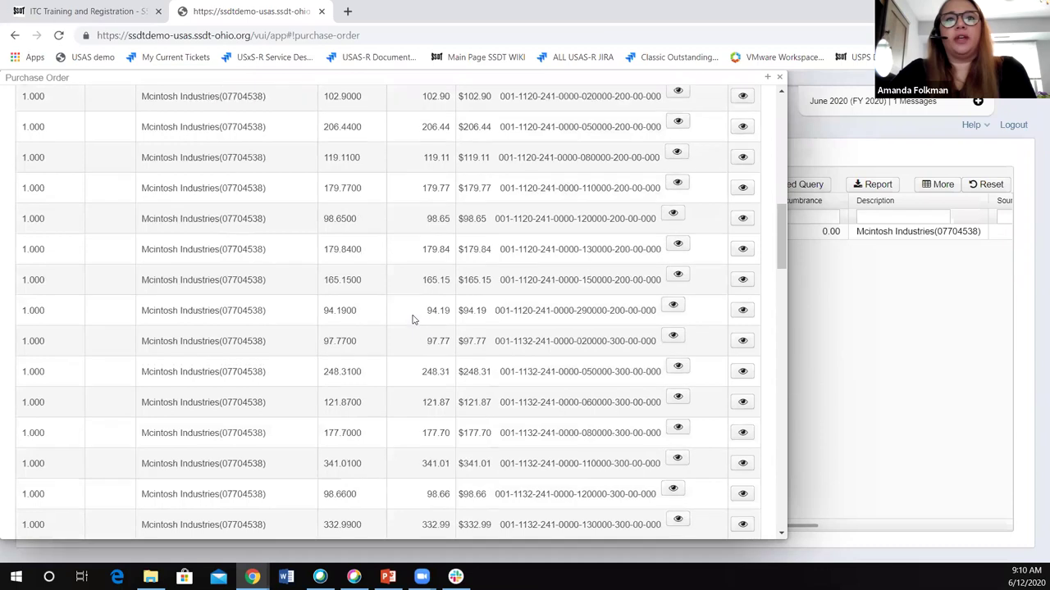
scroll(413, 318, down, 4)
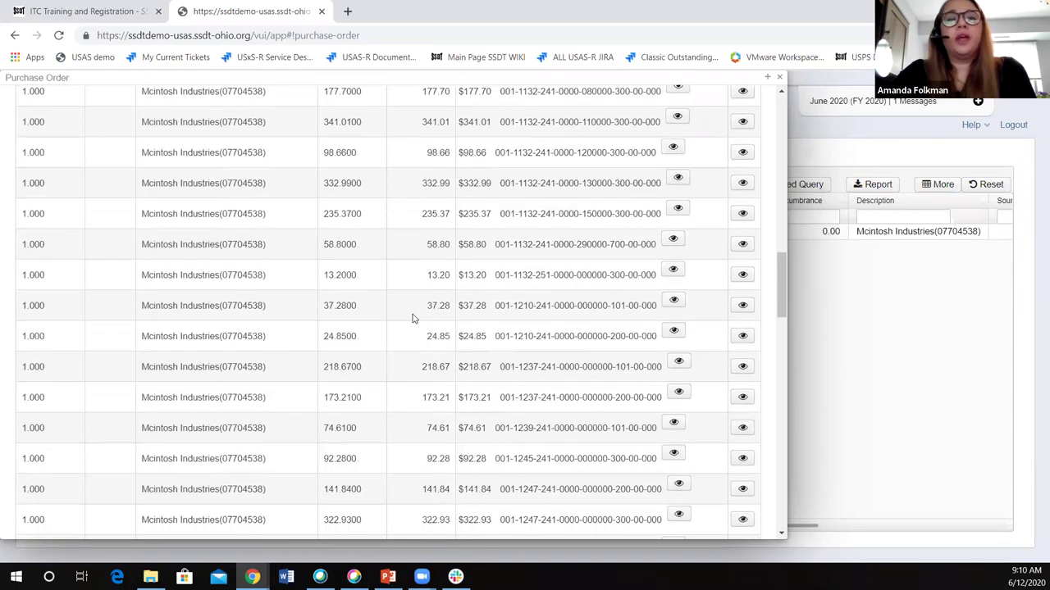
scroll(413, 318, down, 1)
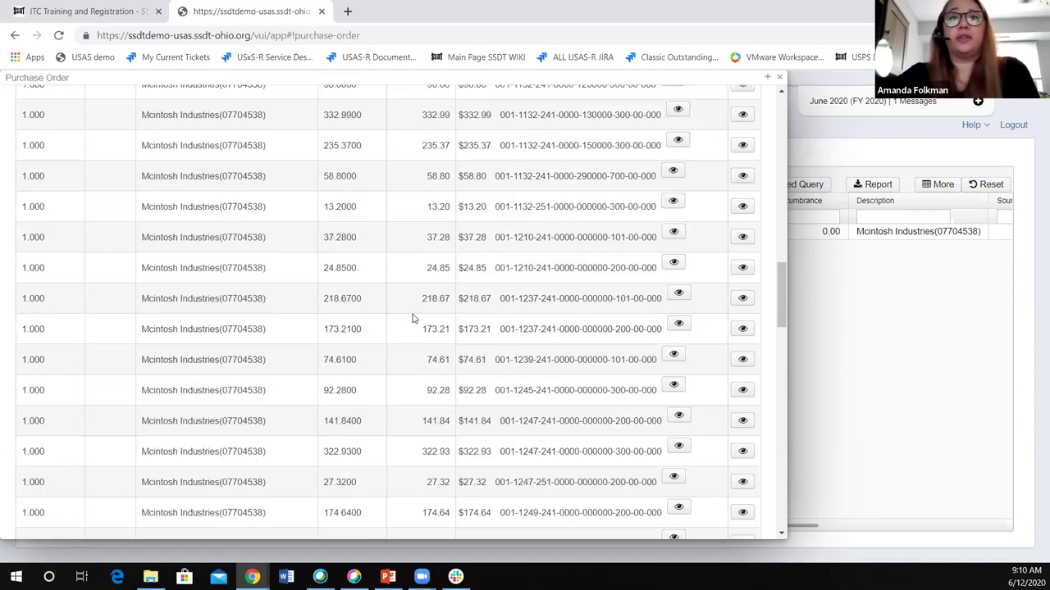
scroll(414, 319, down, 2)
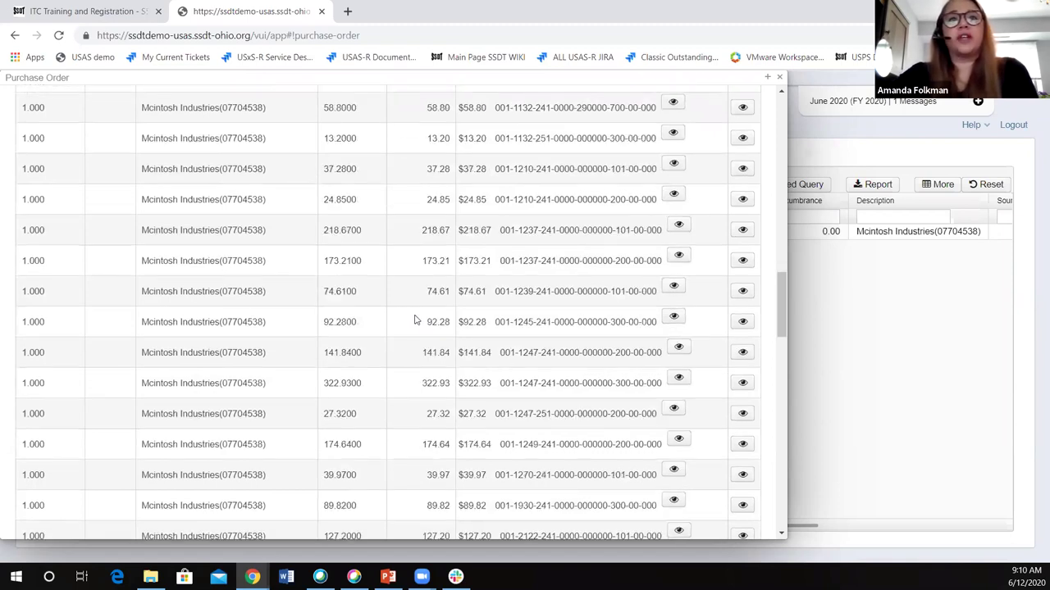
scroll(715, 159, up, 10)
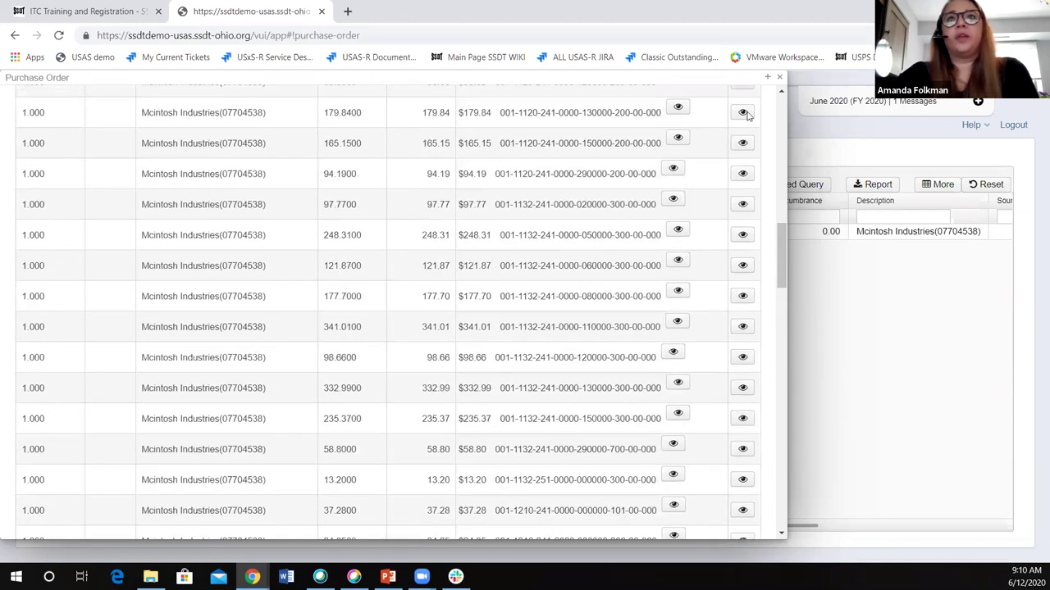
scroll(637, 153, up, 4)
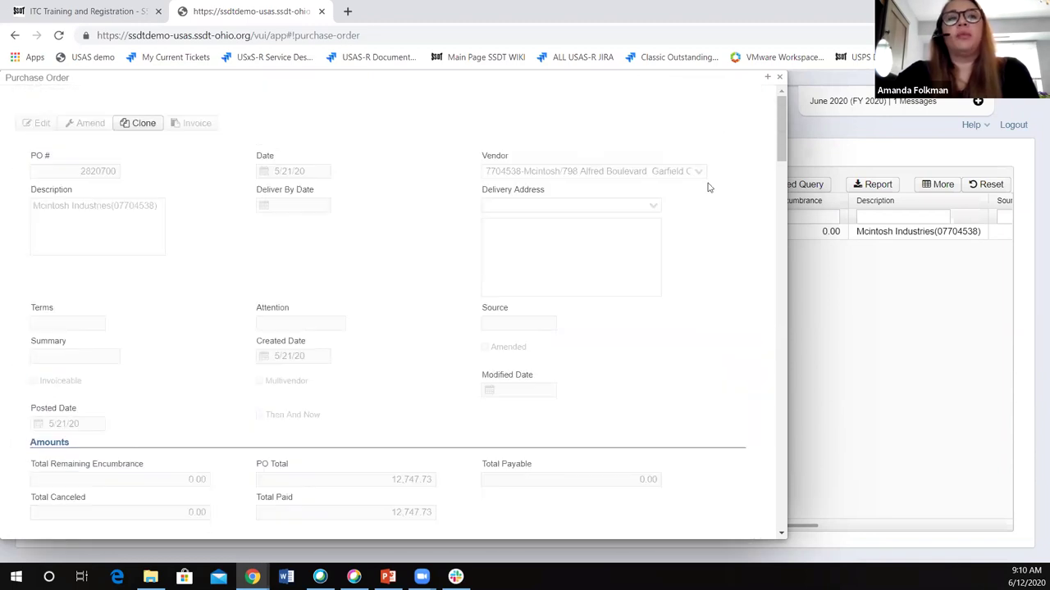
click(780, 79)
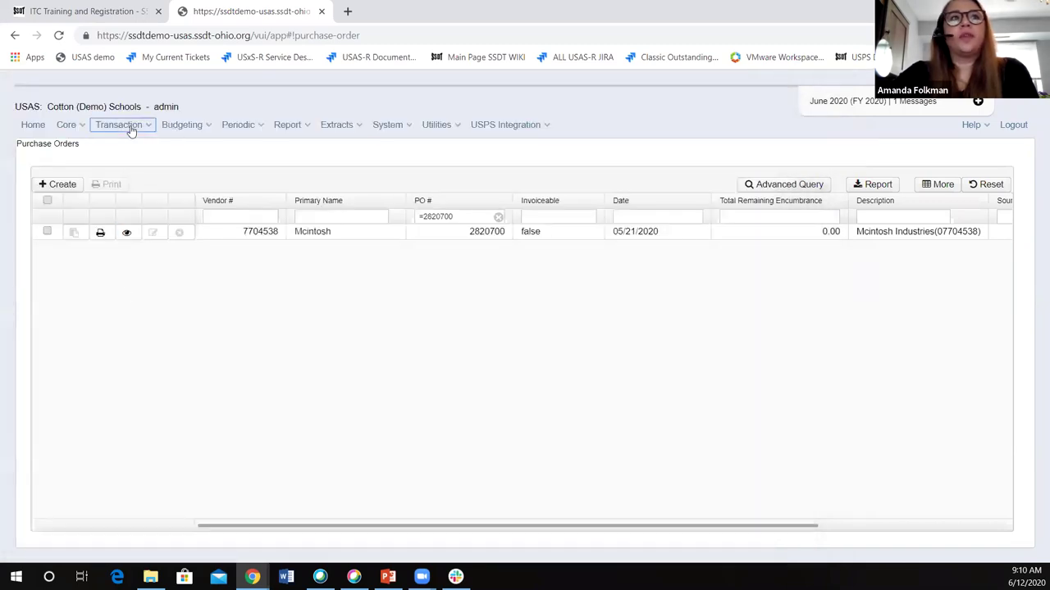
Filter the activity ledger by the exact PO number of the Mcintosh order and sort it ascending by PO item number.
click(130, 131)
click(123, 215)
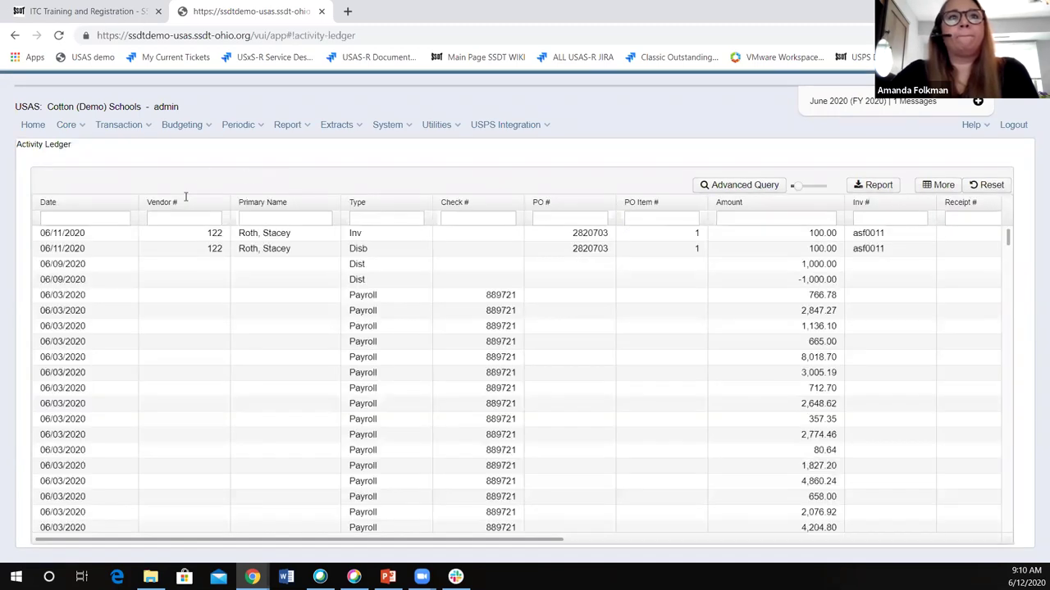
click(570, 218)
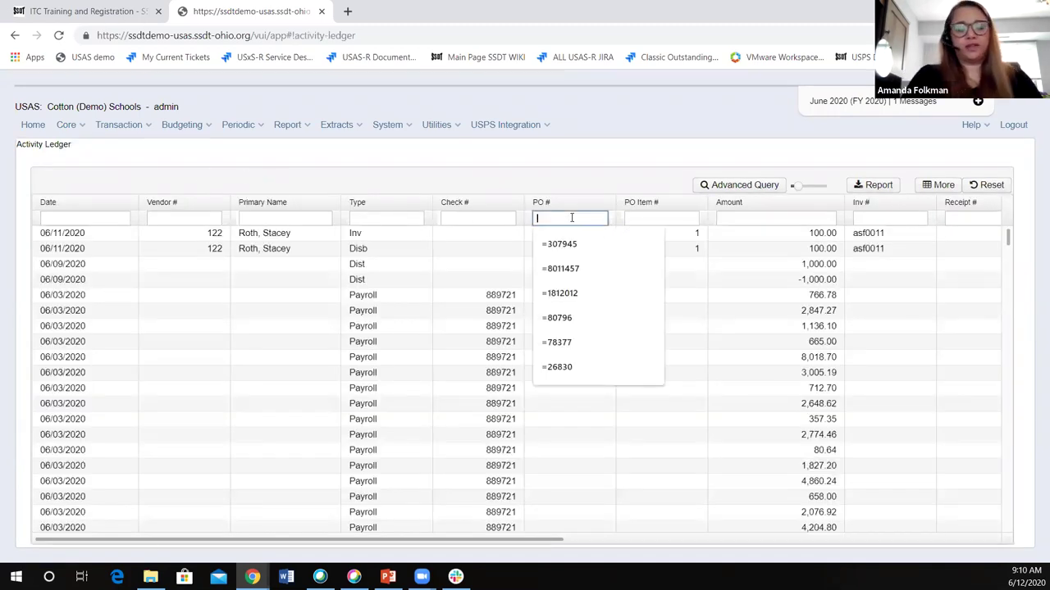
text(2820703)
key(Return)
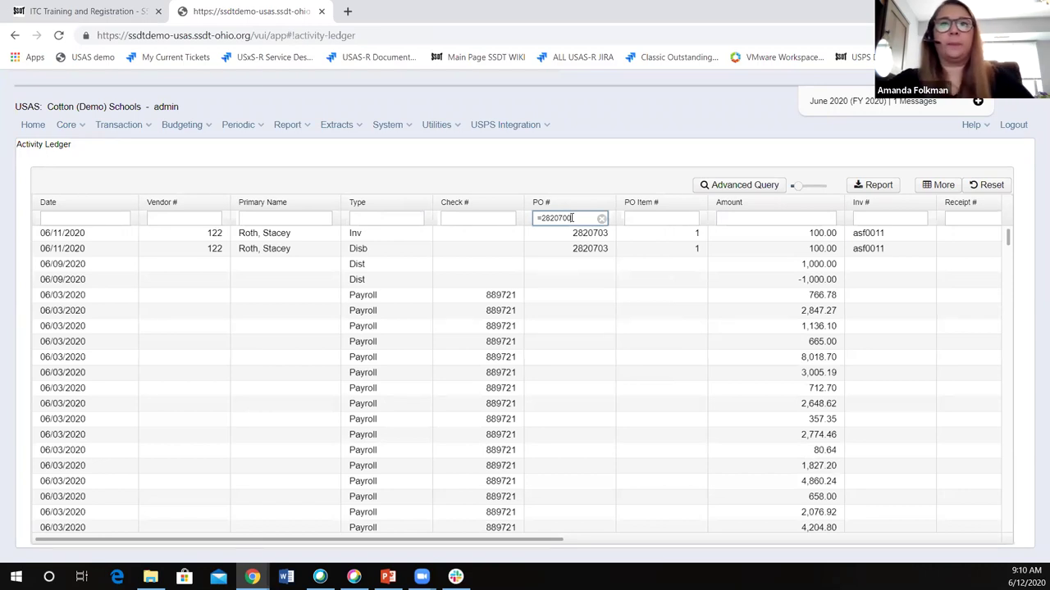
key(Return)
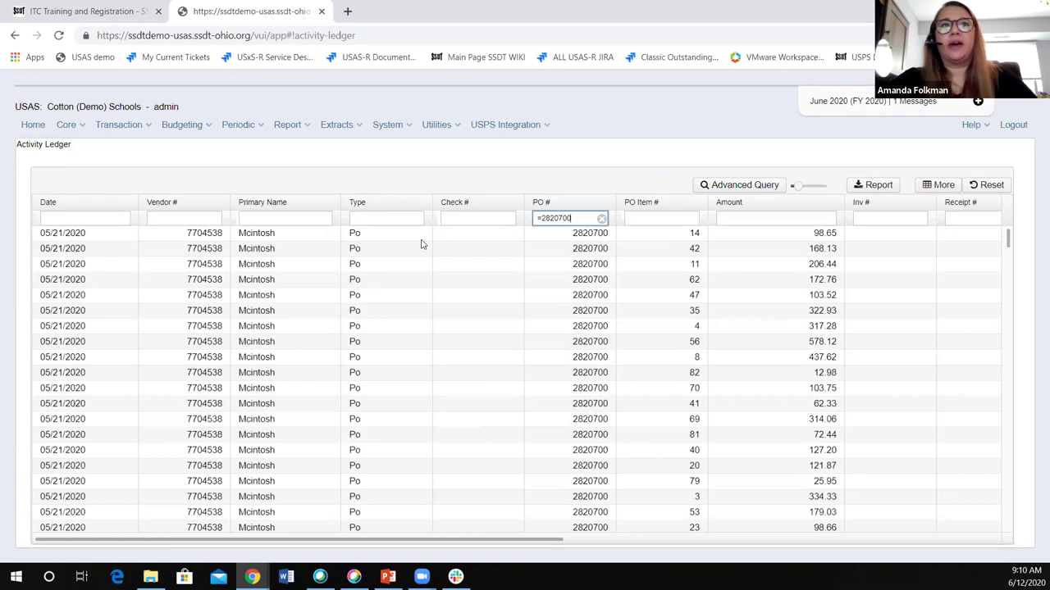
click(655, 205)
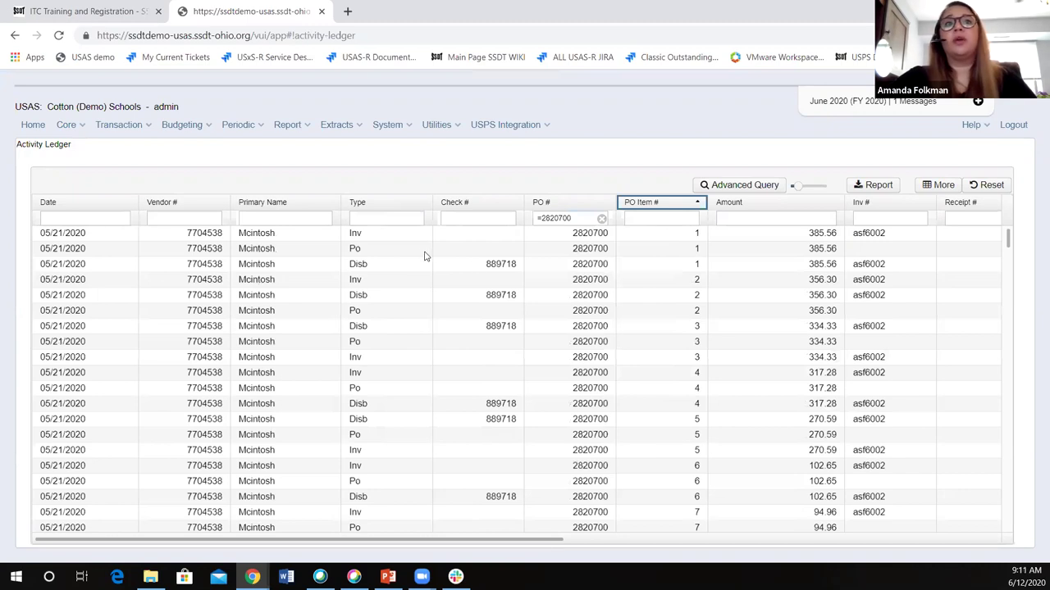
Filter the ledger by type po and PO item =1, and clear the type filter to list all activity for that item.
click(379, 218)
text(po)
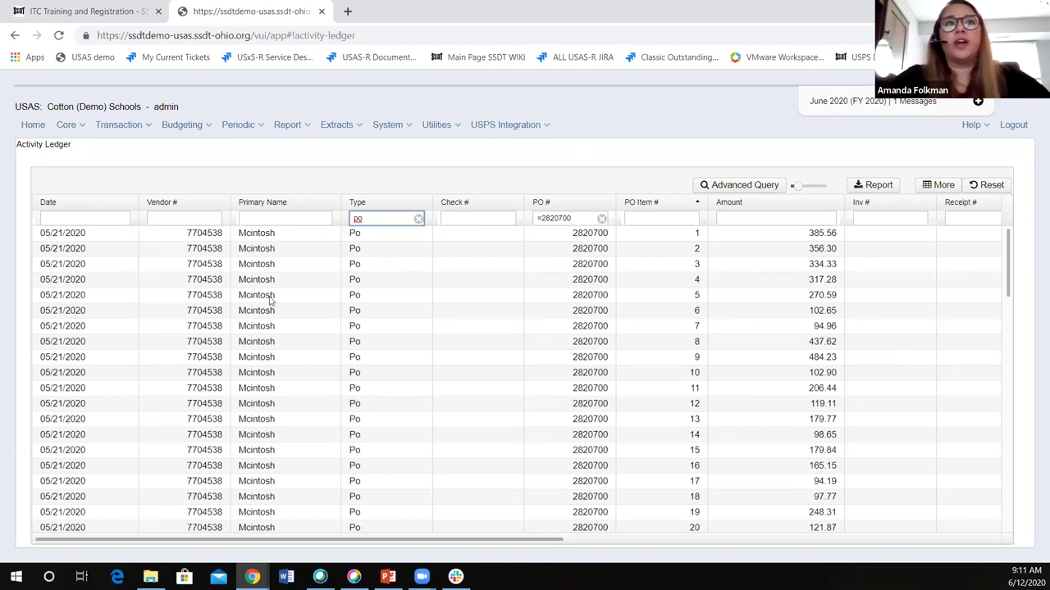
click(633, 219)
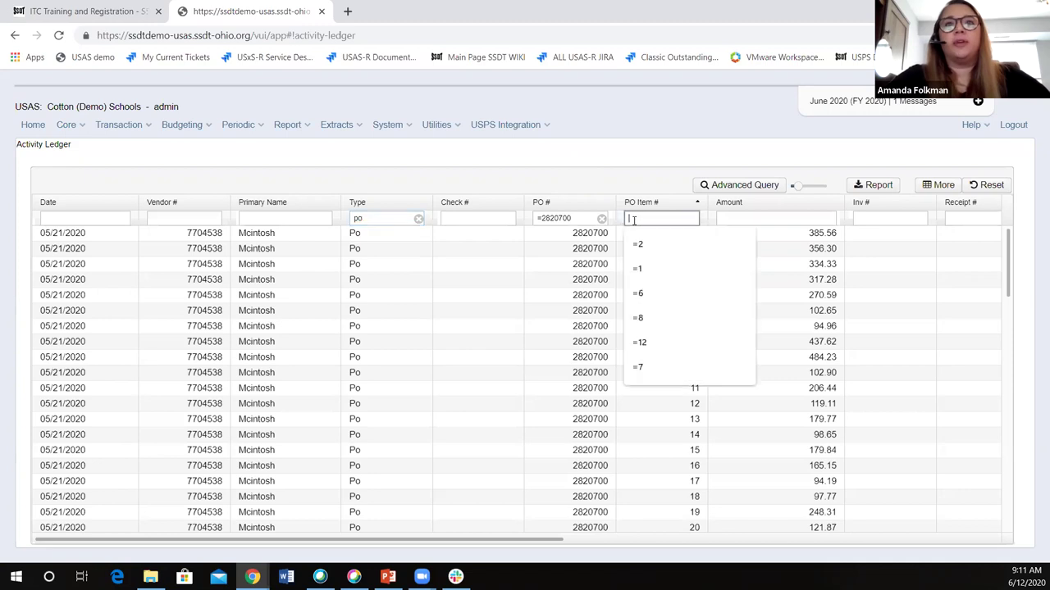
text(=1)
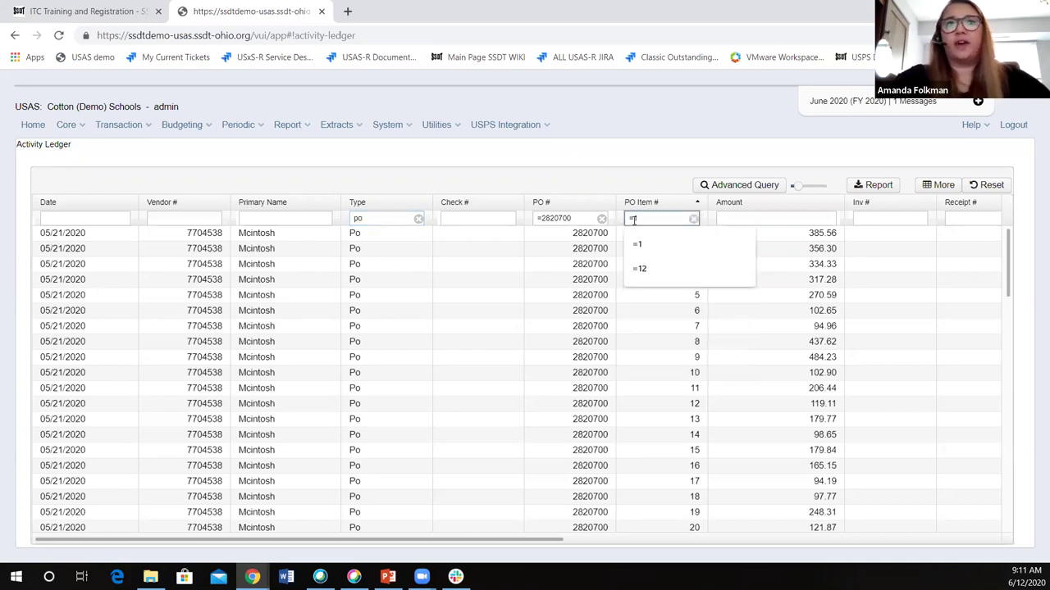
click(638, 176)
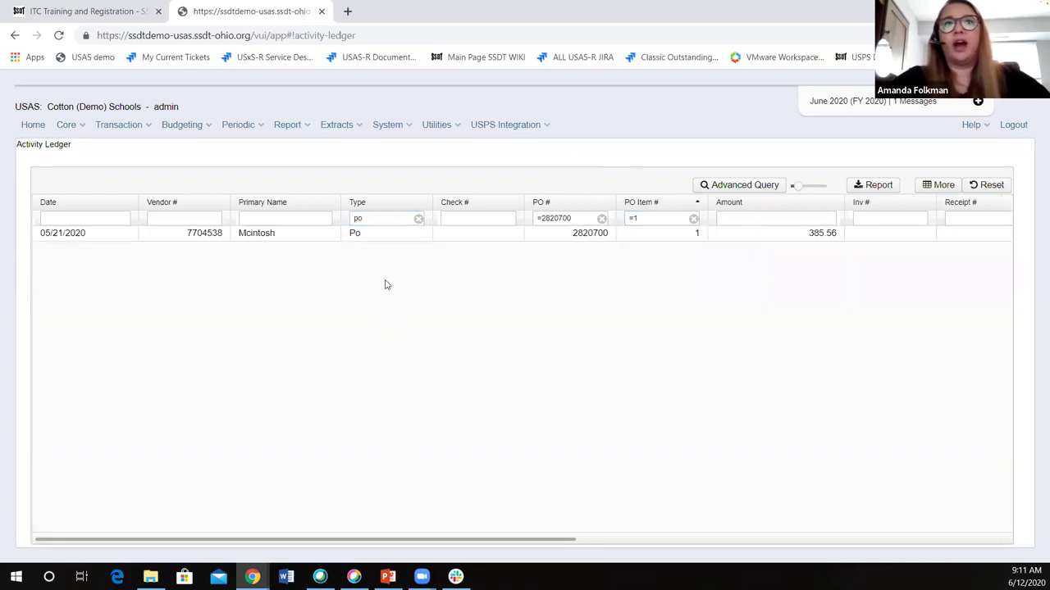
click(419, 219)
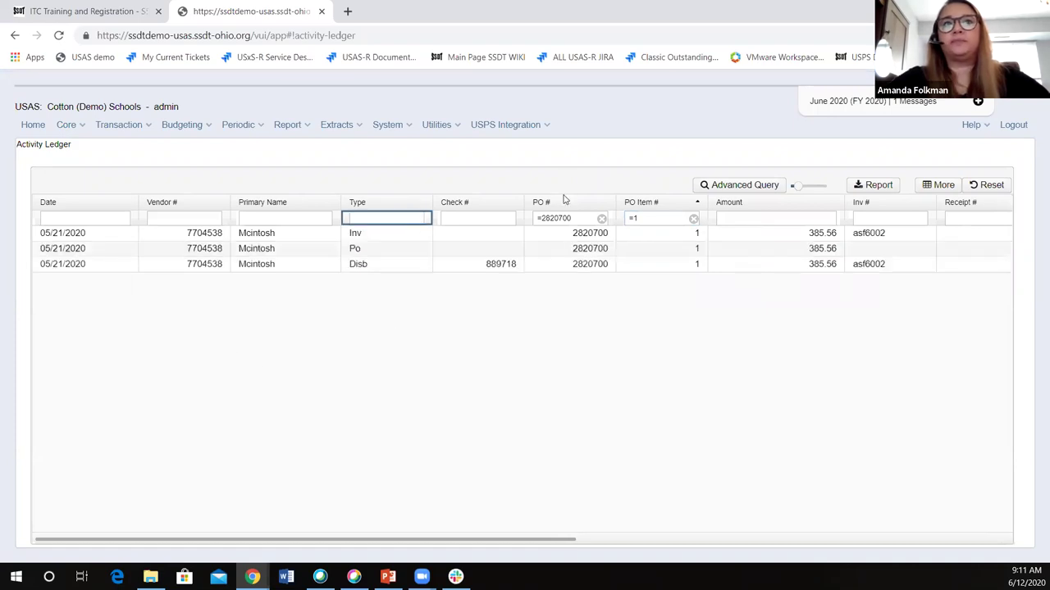
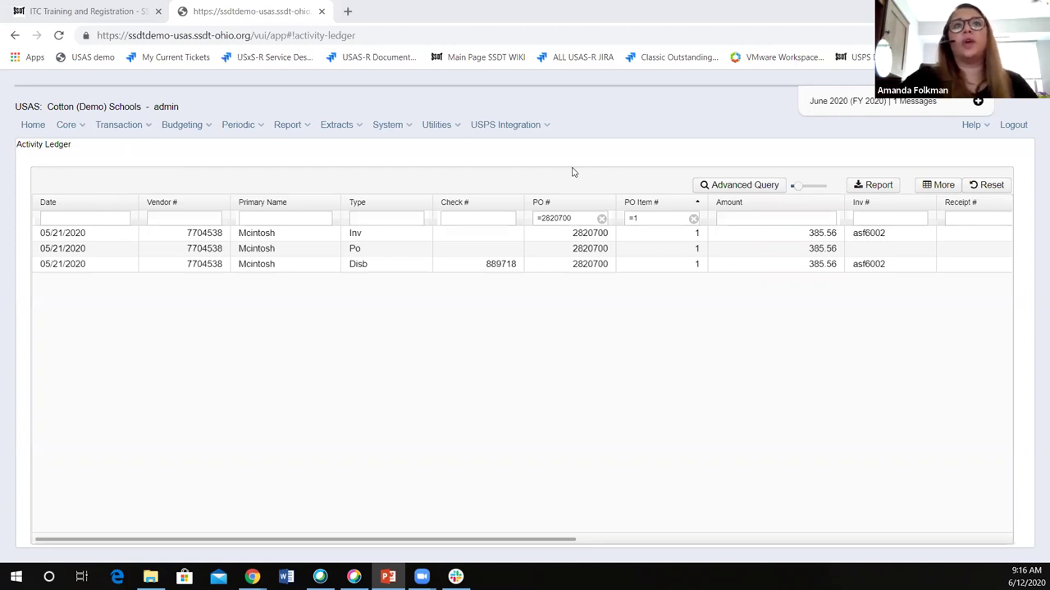
Filter the activity ledger by type inv and remove the PO item filter to list the order's invoice activity for all items.
click(402, 218)
text(inv)
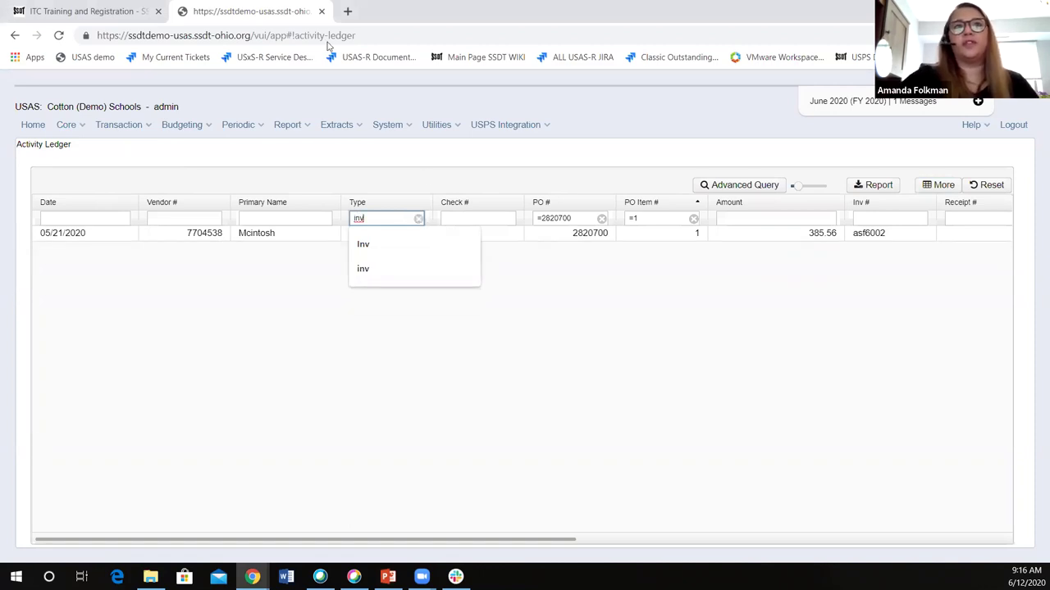
click(693, 219)
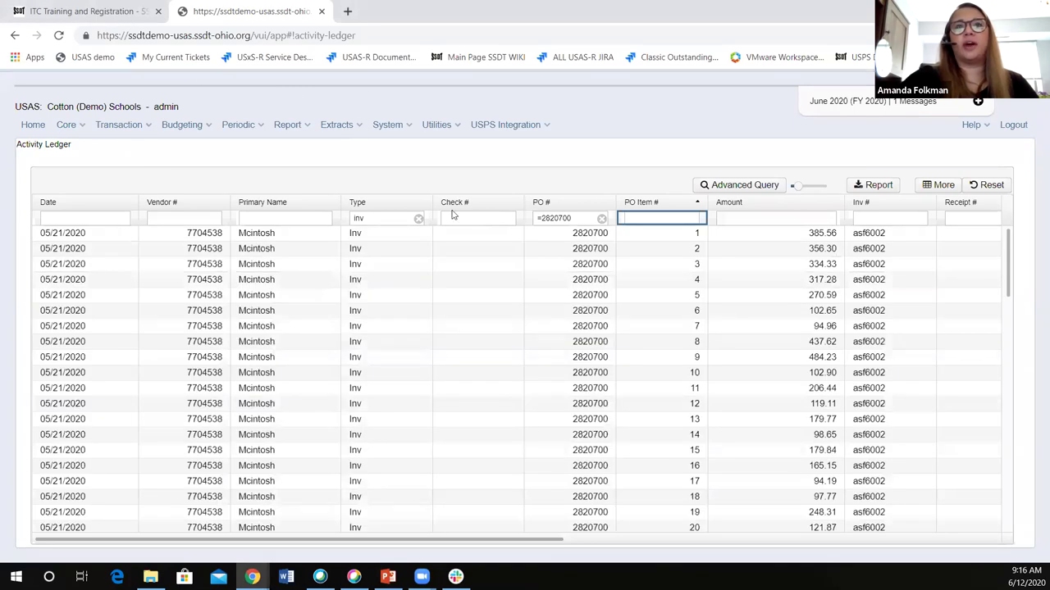
Change the ledger's type filter to po to list the purchase order activity for every item.
click(394, 217)
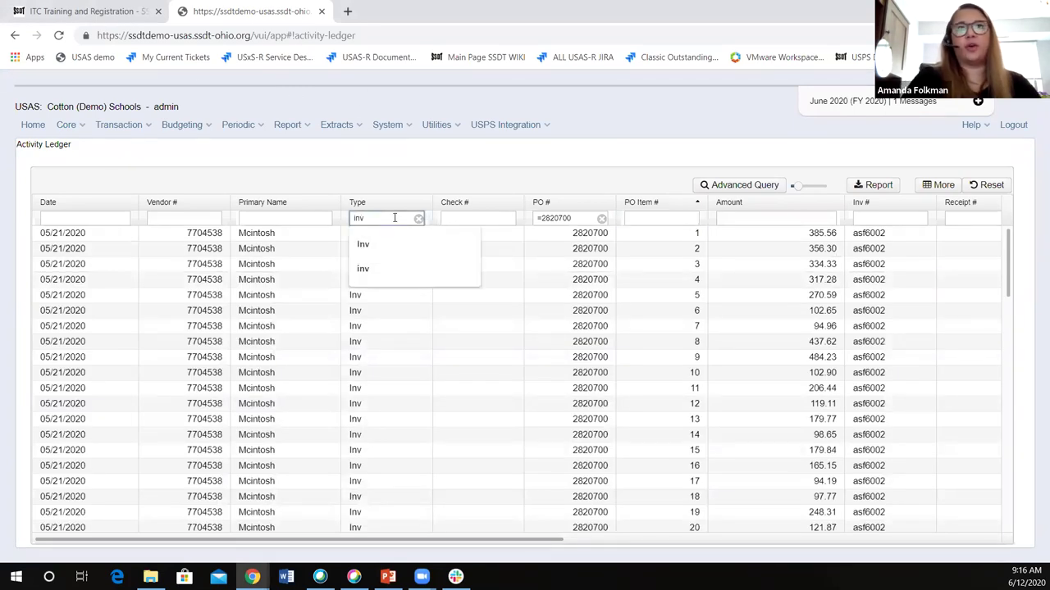
key(BackSpace)
key(BackSpace)
key(BackSpace)
text(po)
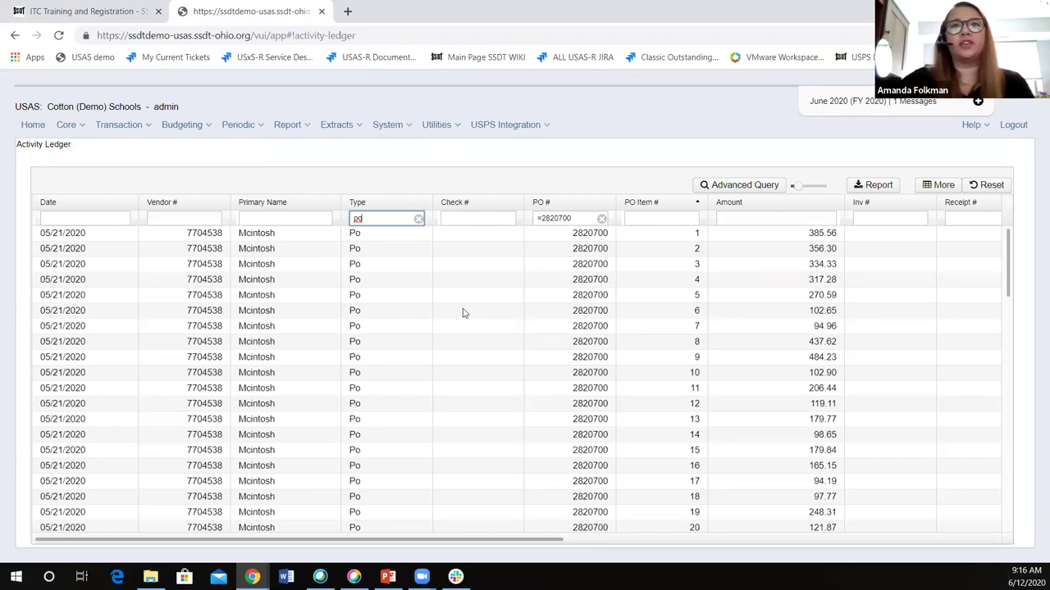
Open the advanced query for the activity ledger and clear the PO number and type column filters.
click(708, 186)
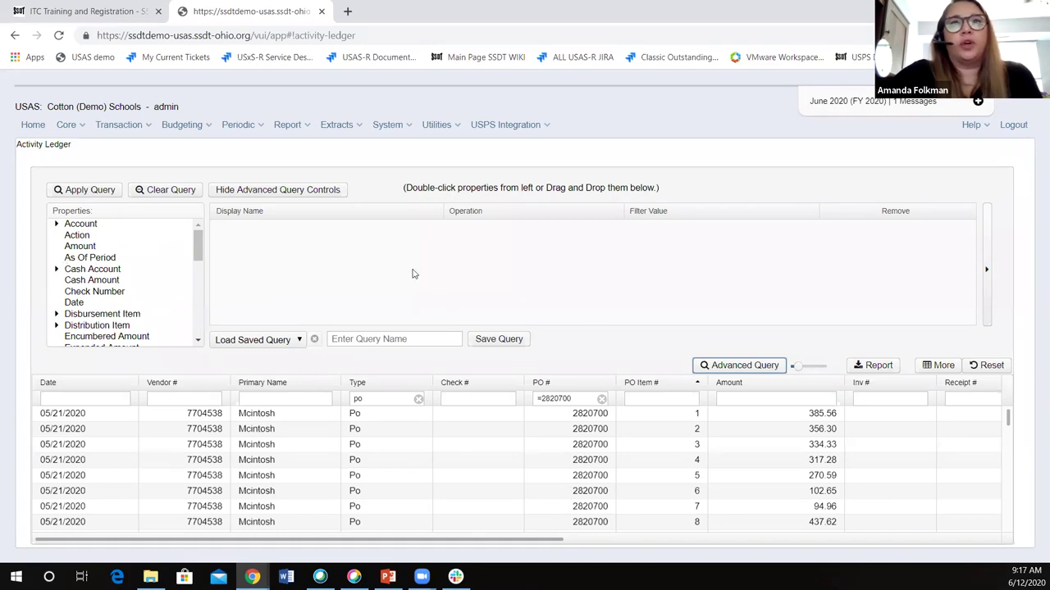
click(601, 401)
click(418, 400)
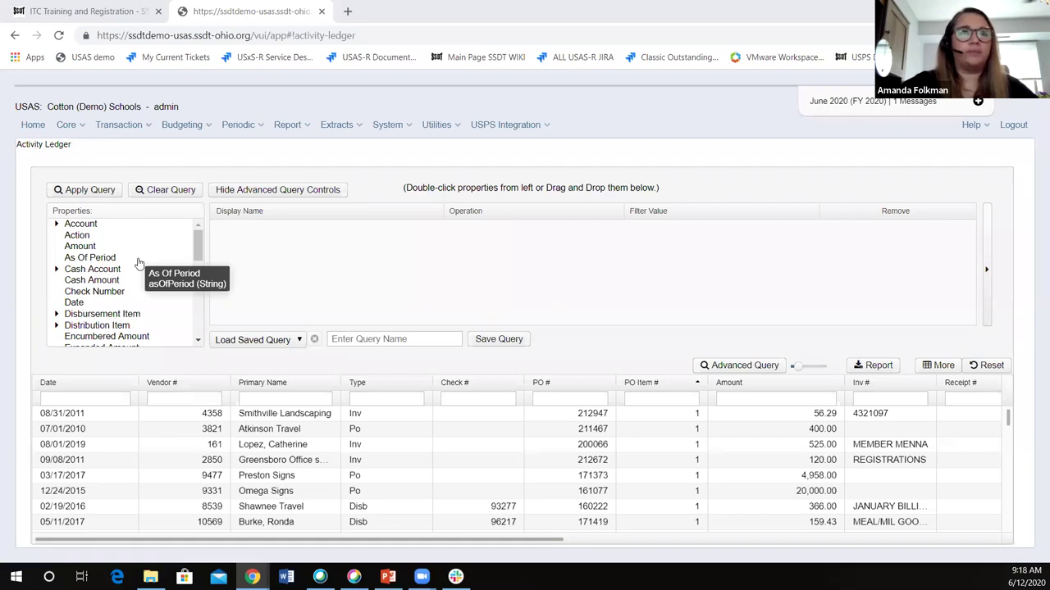
Add the Type property to the advanced query with the condition Equals po.
scroll(72, 305, down, 5)
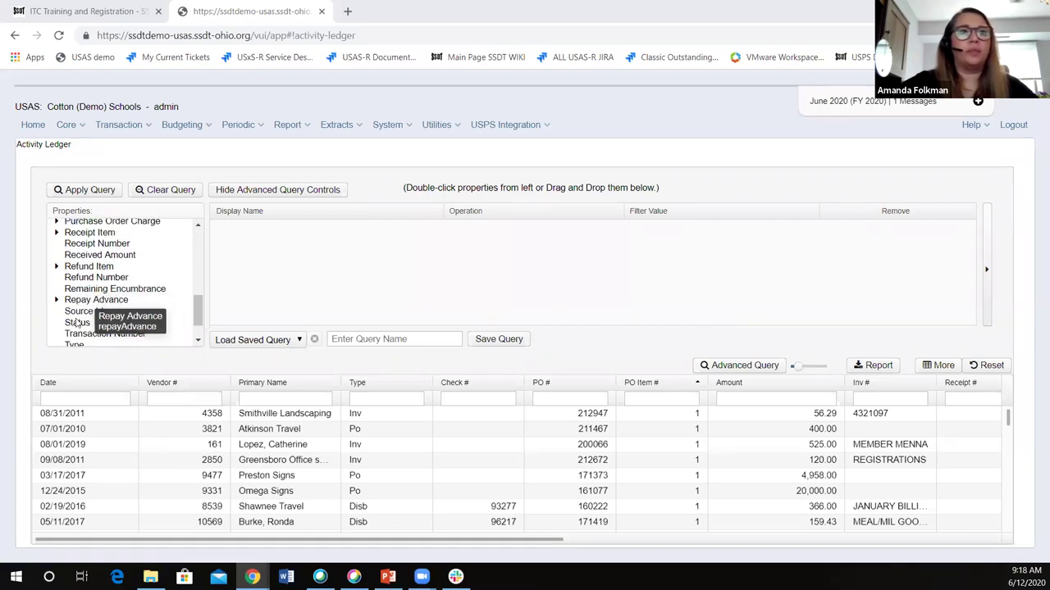
drag(75, 343, 302, 240)
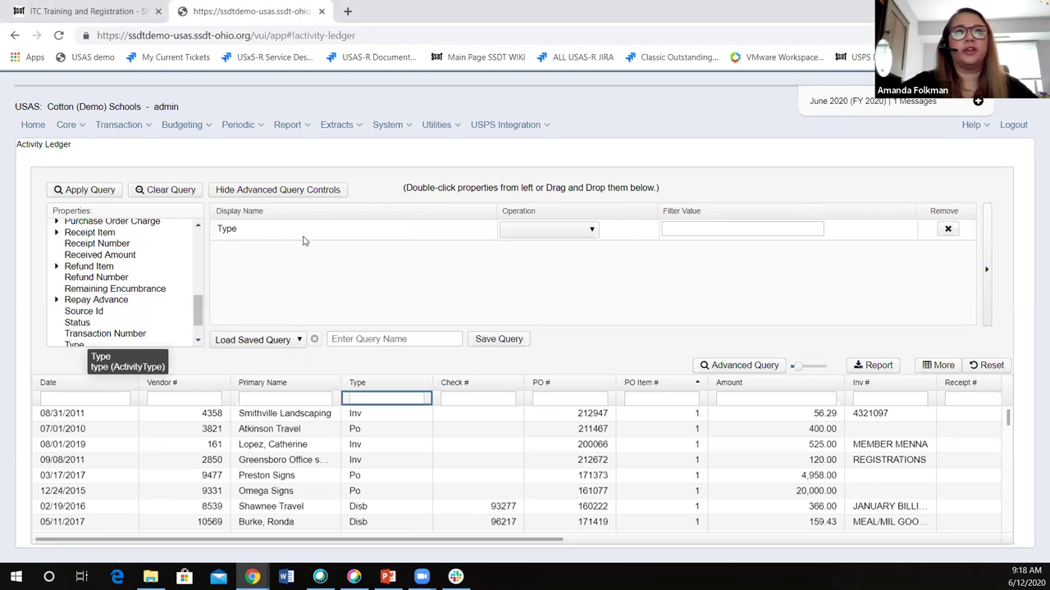
click(558, 233)
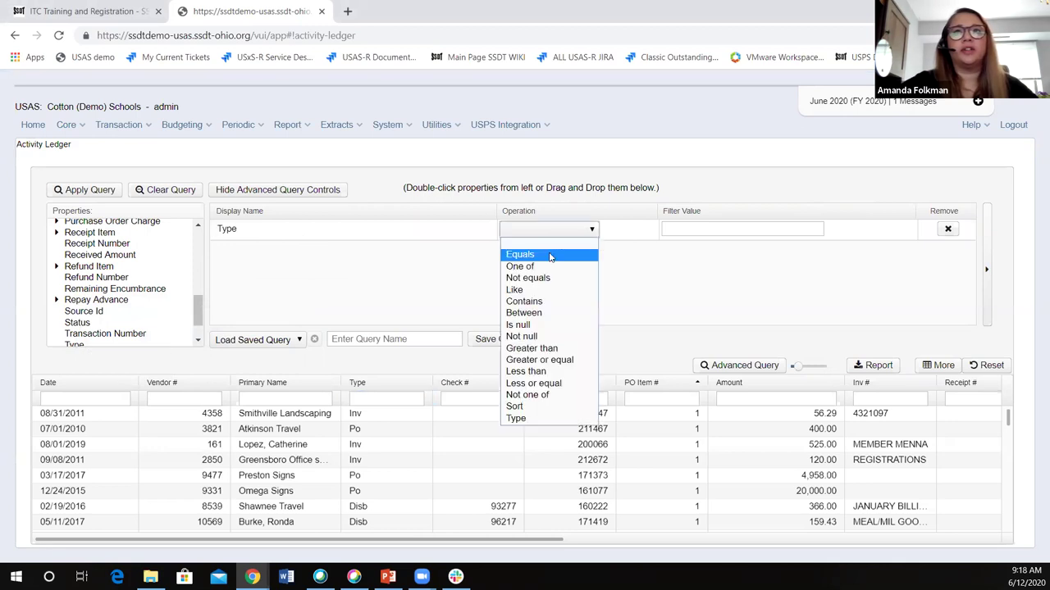
click(551, 256)
click(677, 230)
text(po)
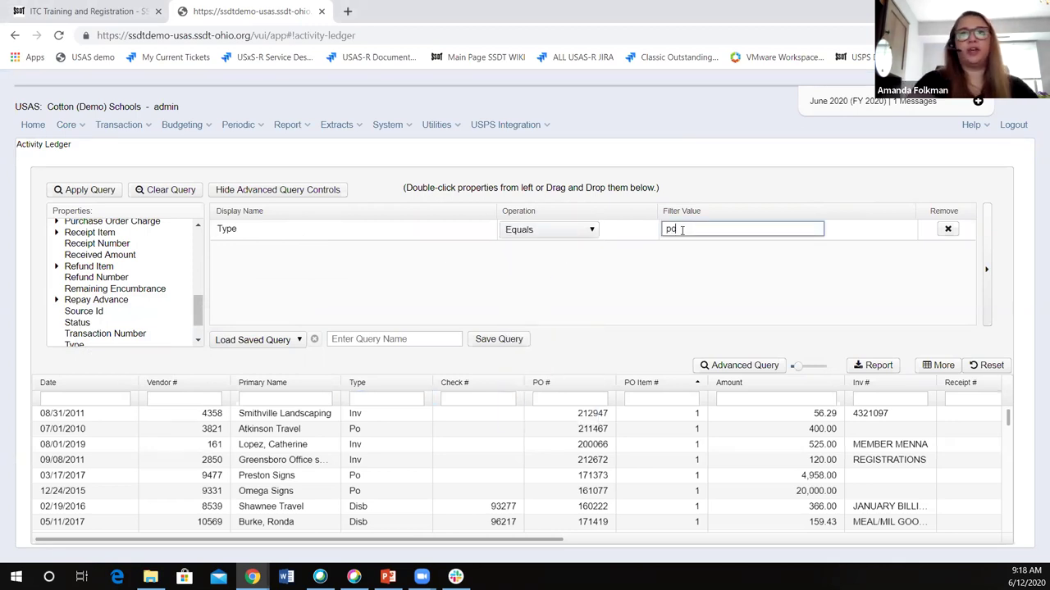
Add a Date condition to the query using Between with the values 4/1/2019,6/30/2019.
drag(198, 310, 199, 242)
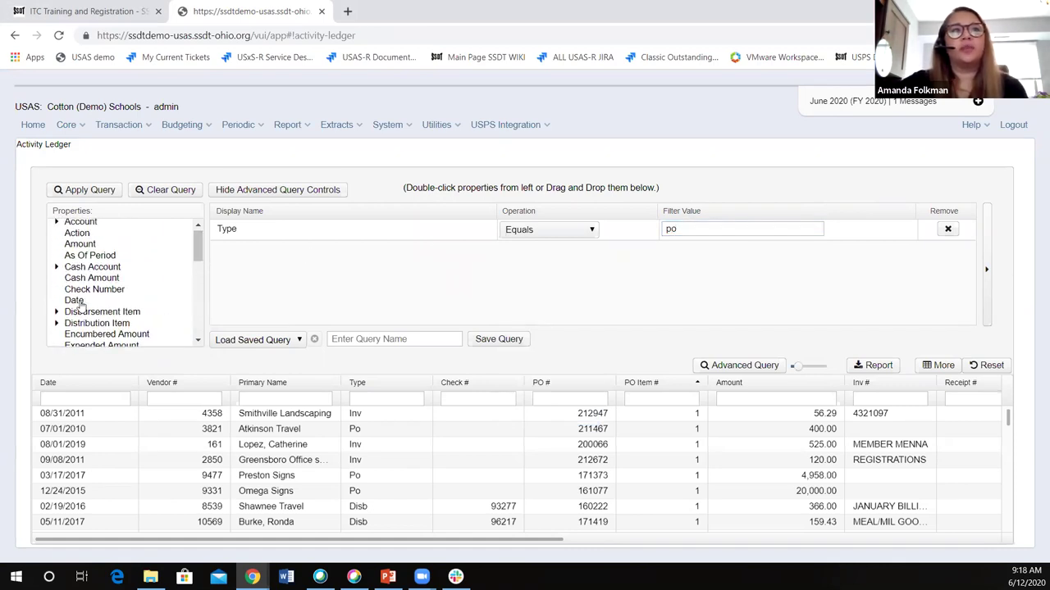
drag(106, 304, 288, 278)
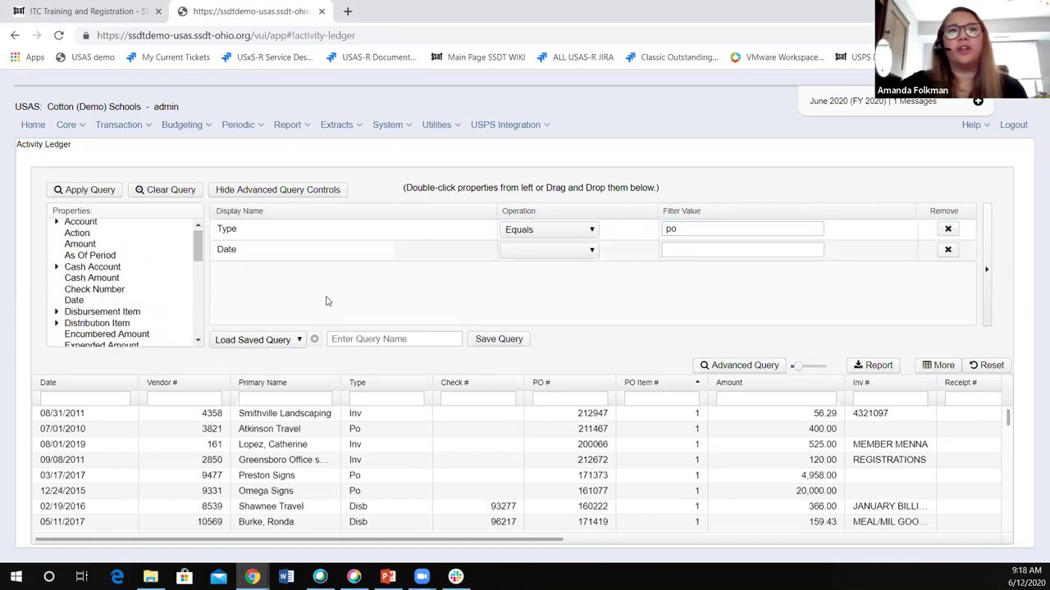
click(542, 259)
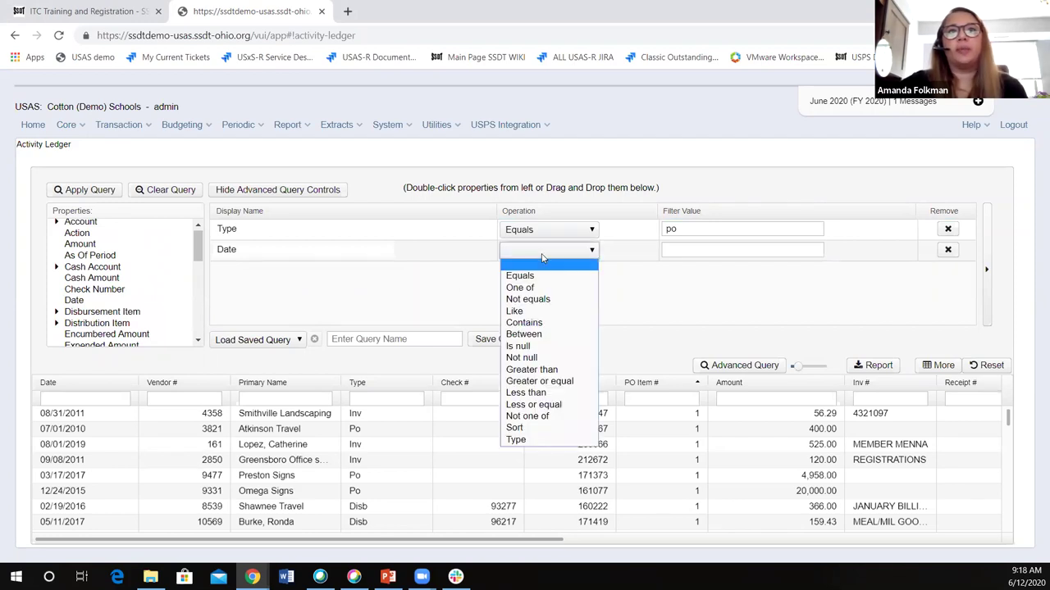
click(522, 336)
click(704, 249)
text(4/1)
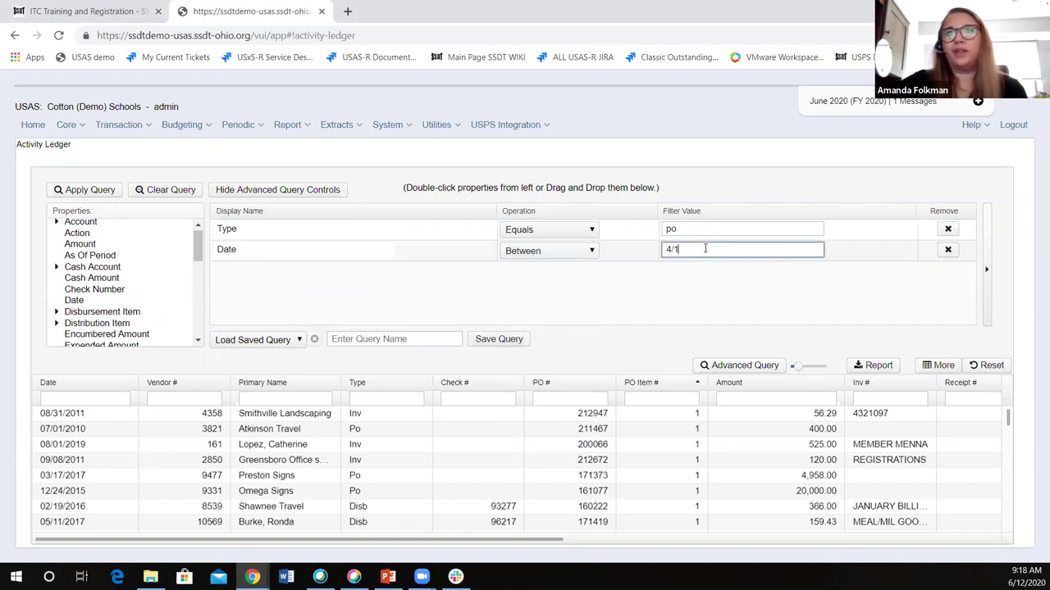
text(/2019)
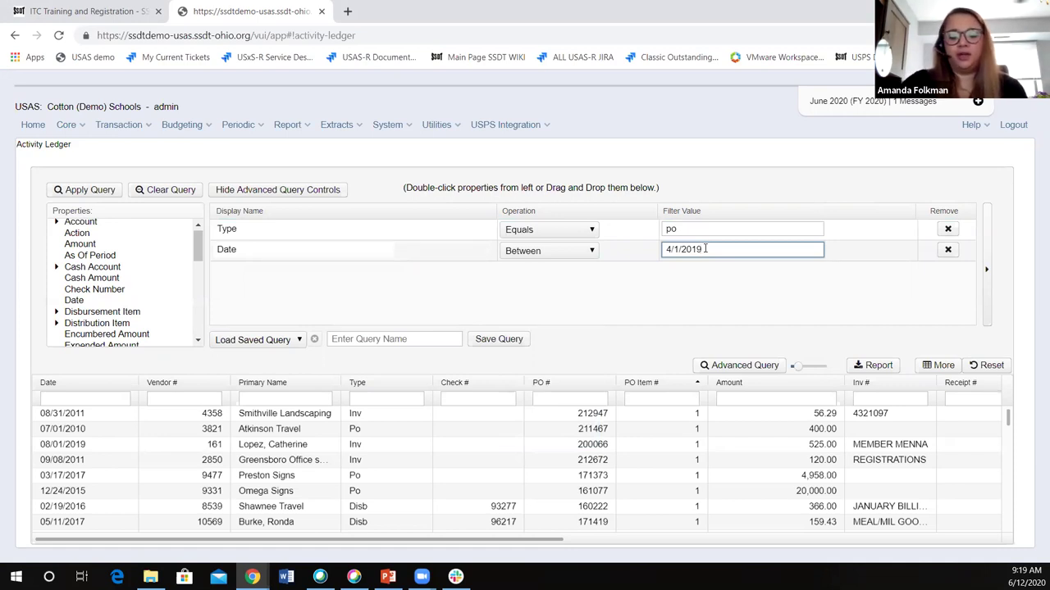
text(,)
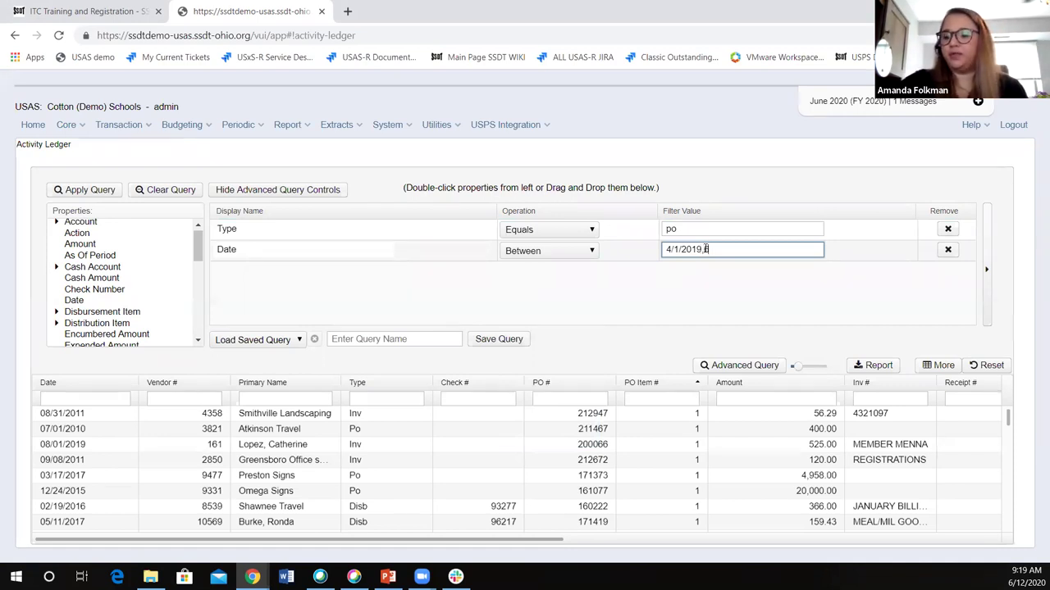
text(6/30/2019)
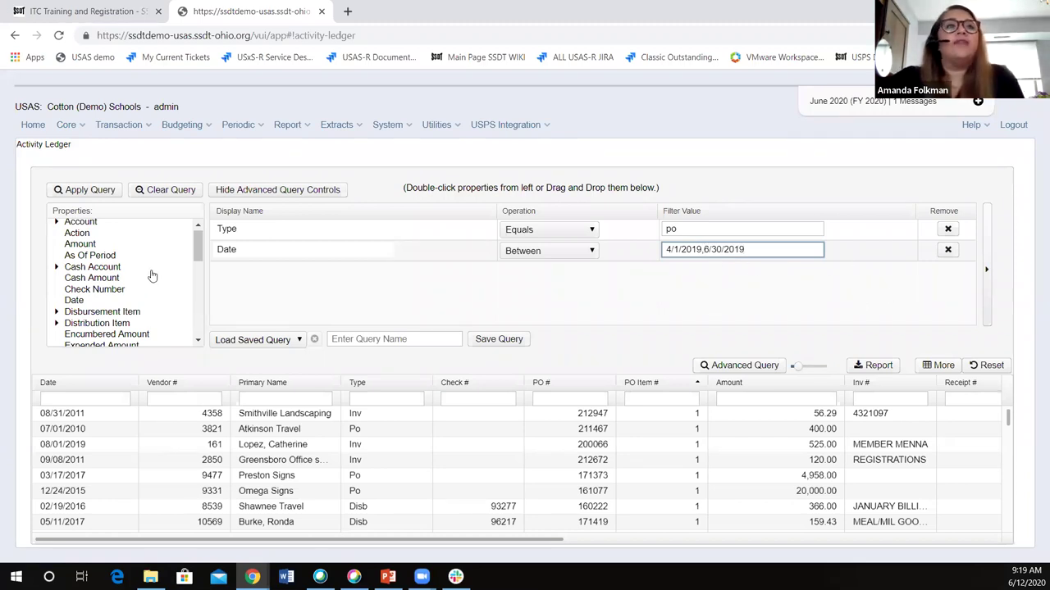
Add an Item Description condition with Contains boards, and apply the query to the ledger.
scroll(127, 295, down, 1)
scroll(127, 296, down, 3)
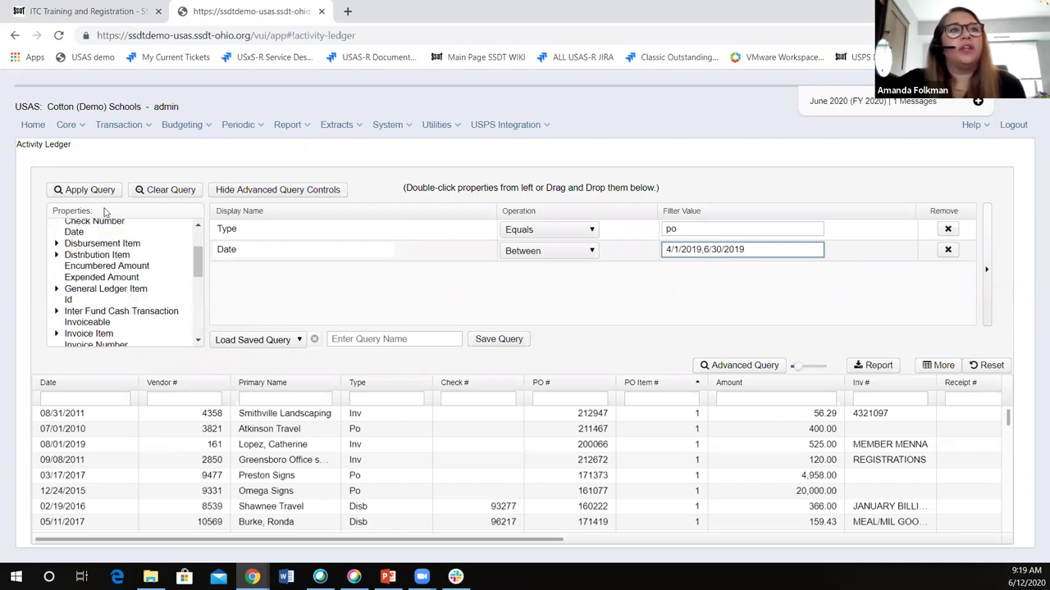
scroll(91, 287, down, 3)
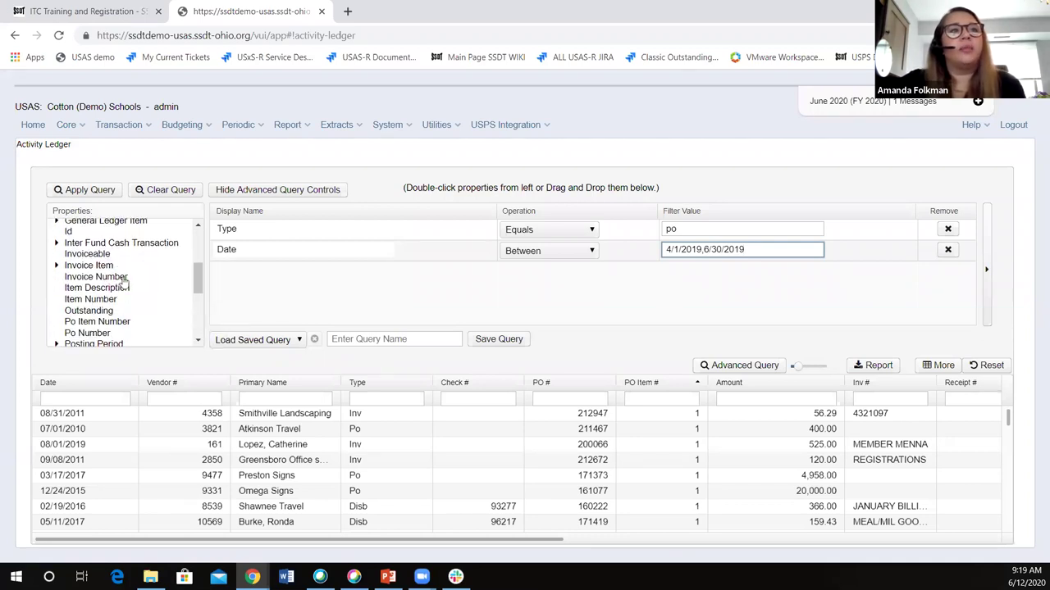
drag(103, 293, 340, 301)
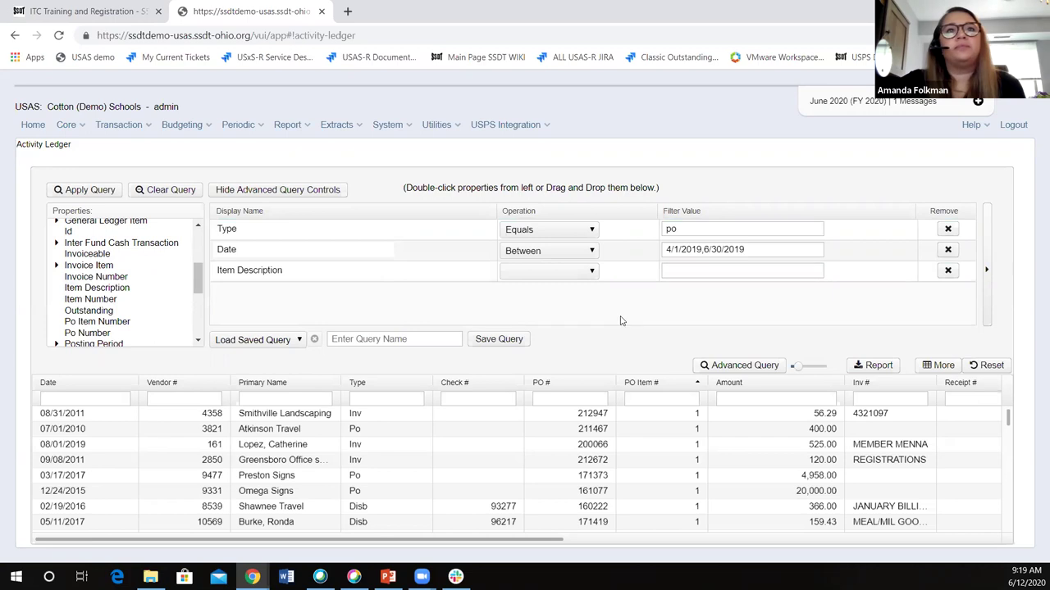
click(591, 271)
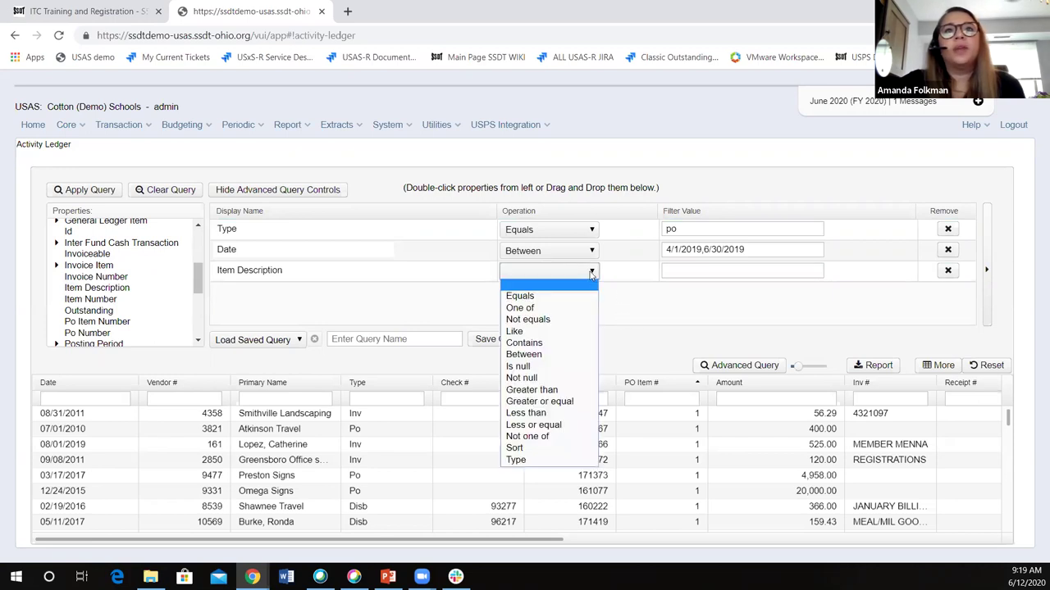
click(563, 344)
click(694, 271)
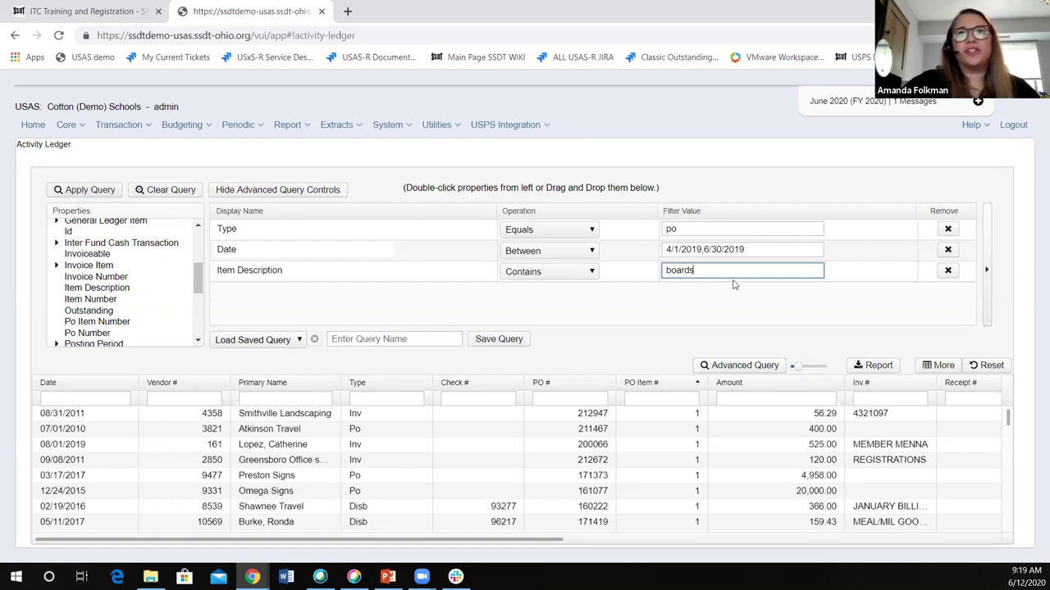
click(80, 191)
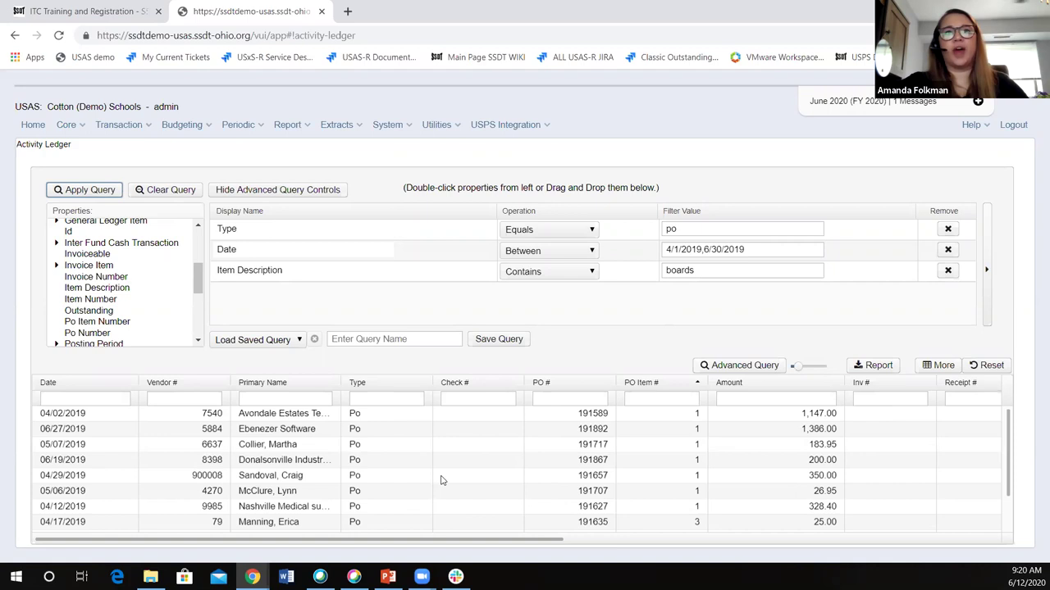
scroll(441, 481, down, 1)
scroll(440, 481, up, 1)
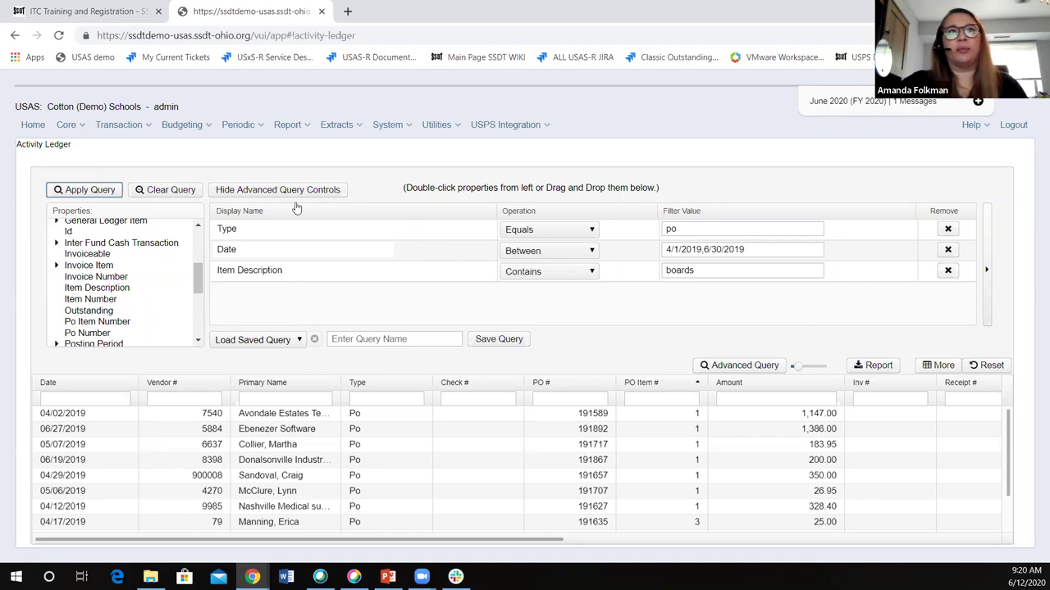
Hide the advanced query controls and move the Item Description column directly before Full Account Code in the ledger grid.
click(261, 191)
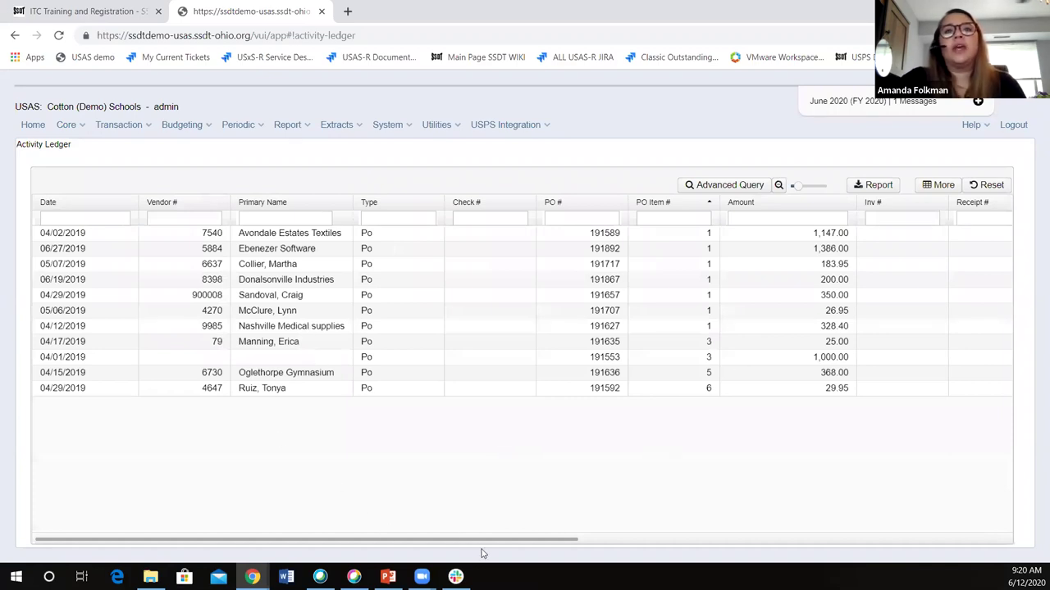
drag(482, 545, 927, 538)
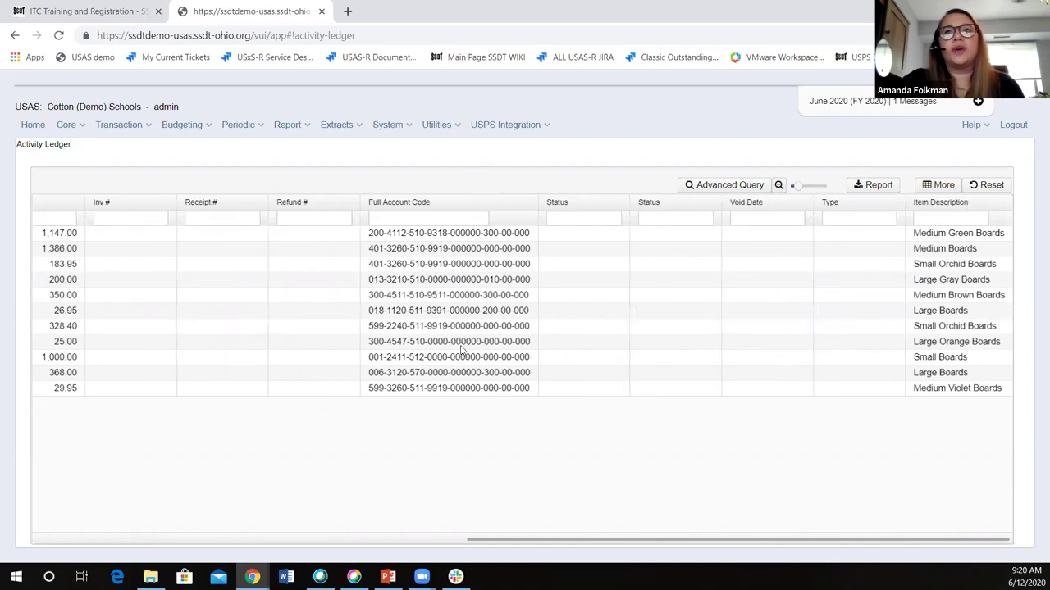
drag(955, 205, 364, 205)
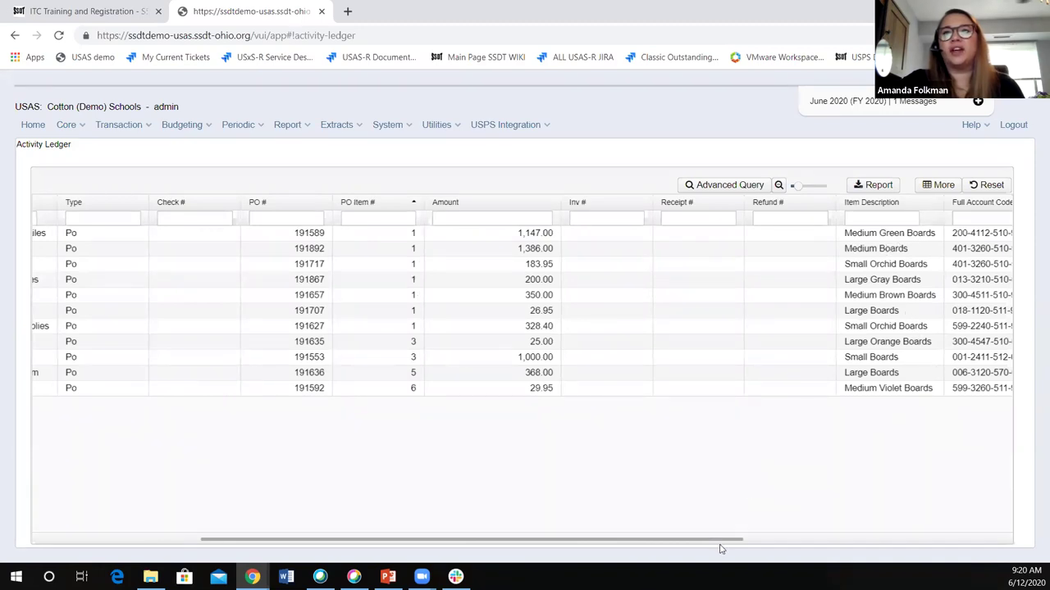
drag(729, 542, 836, 541)
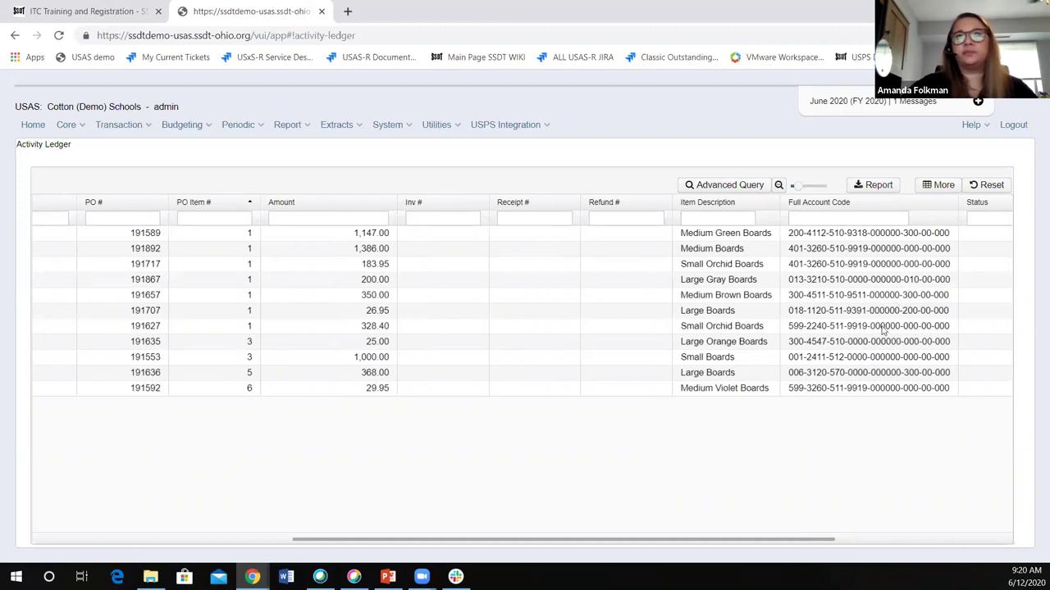
Save the advanced query under the name PO description and load it from the saved queries.
click(698, 186)
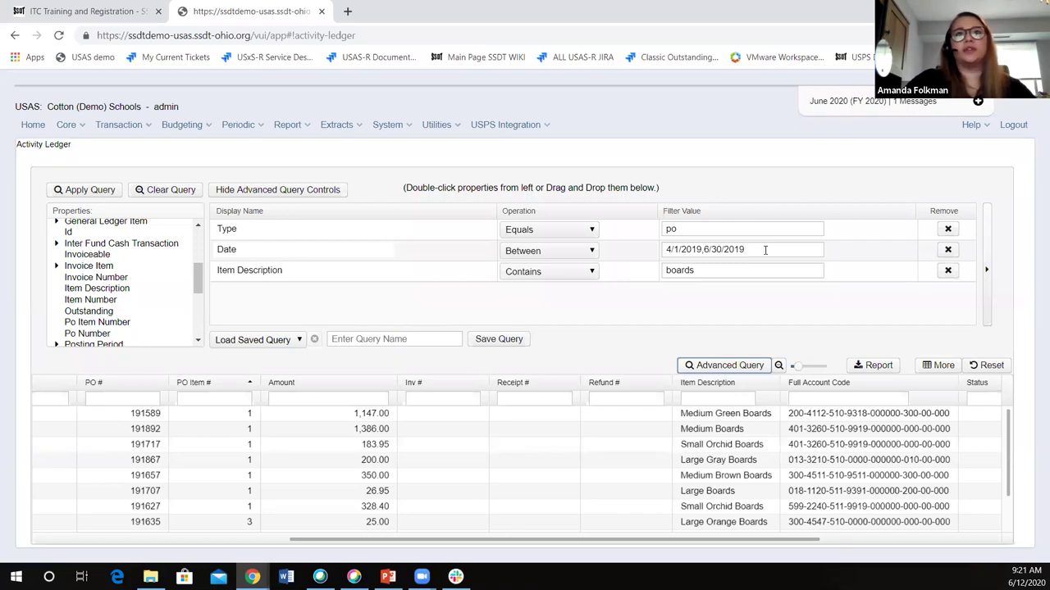
click(370, 341)
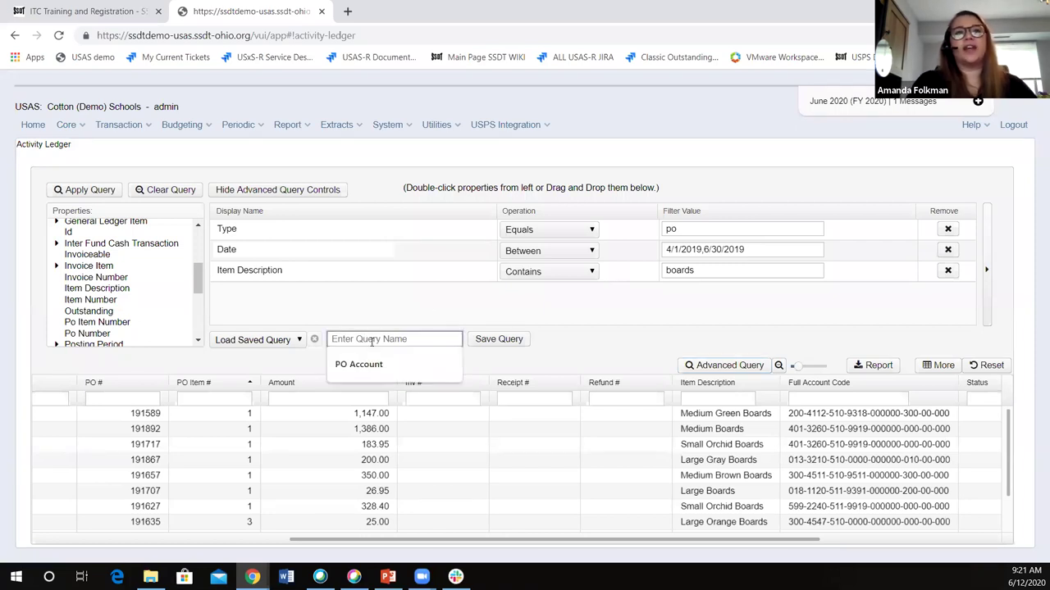
text(PO)
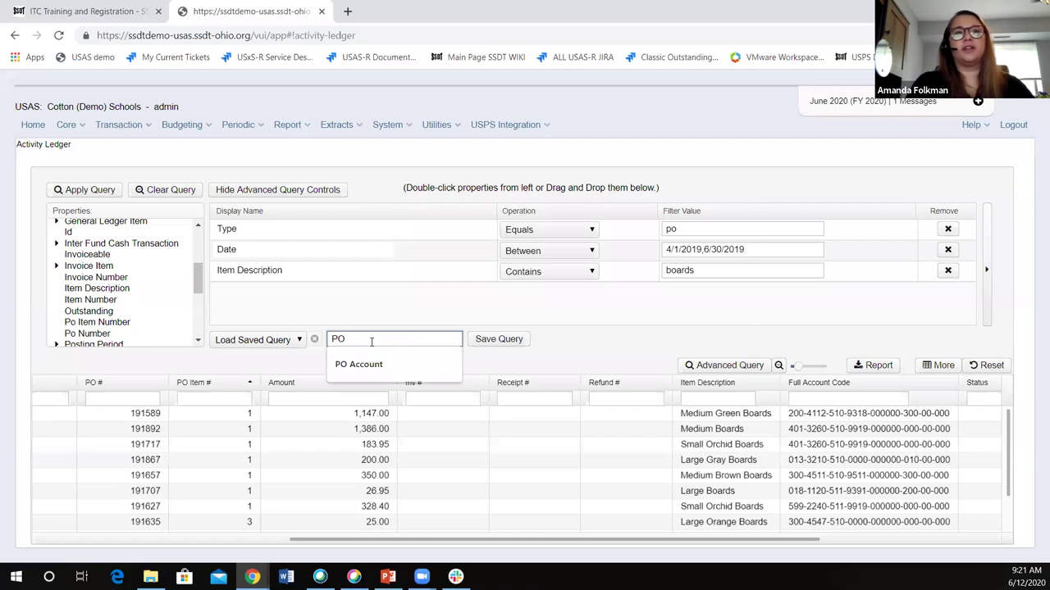
text( description)
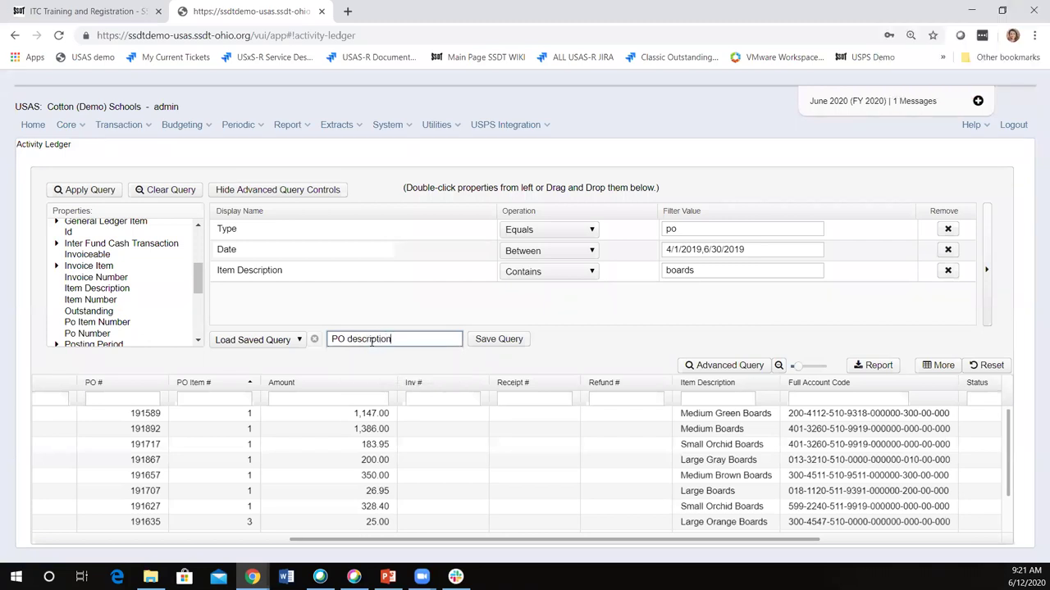
click(493, 340)
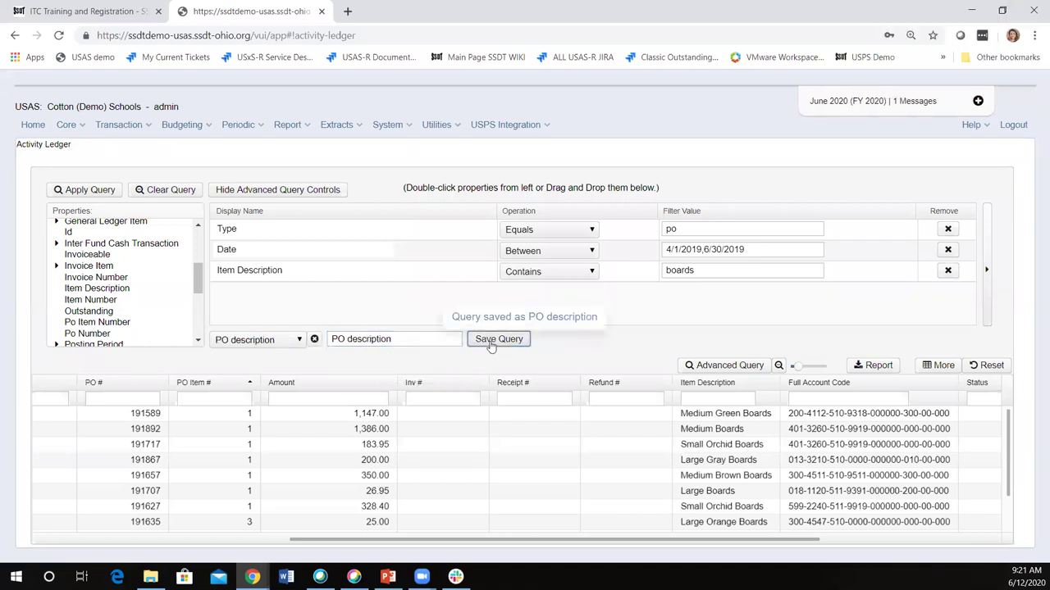
click(299, 339)
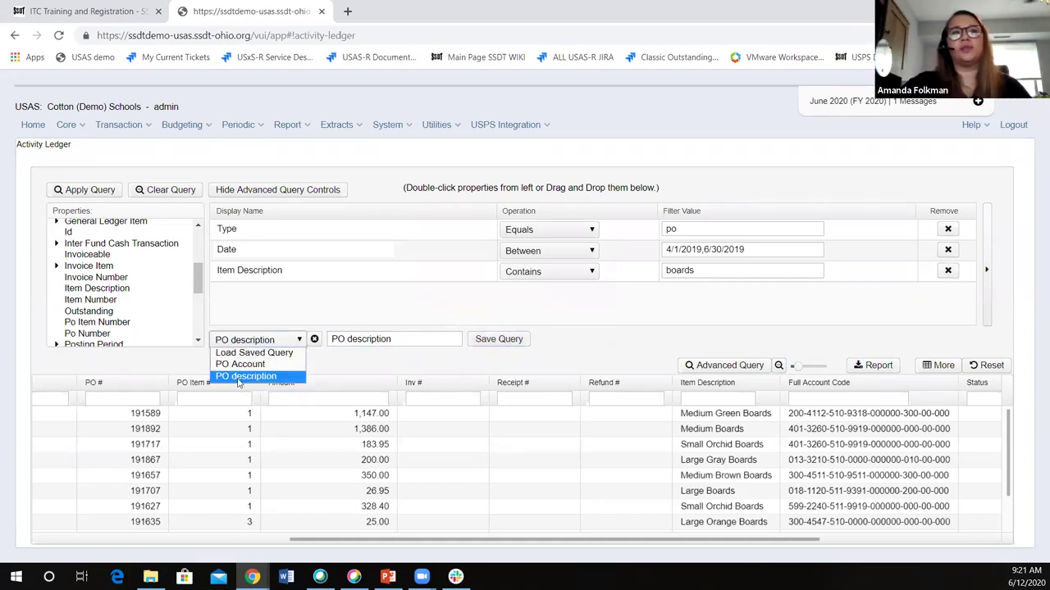
click(242, 378)
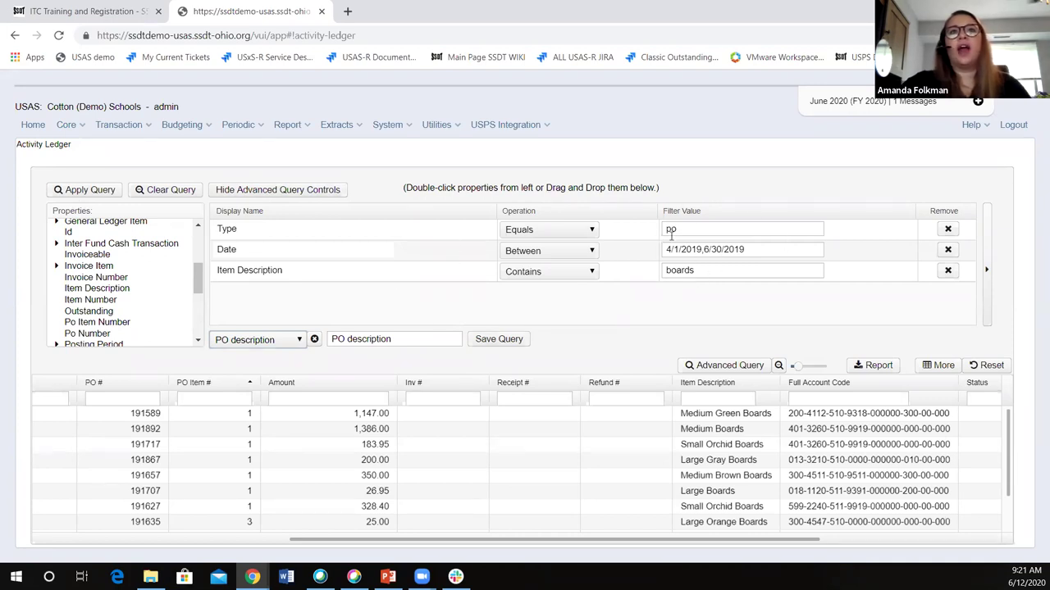
Replace the start of the Date condition's filter value with 1/1/2020.
click(775, 250)
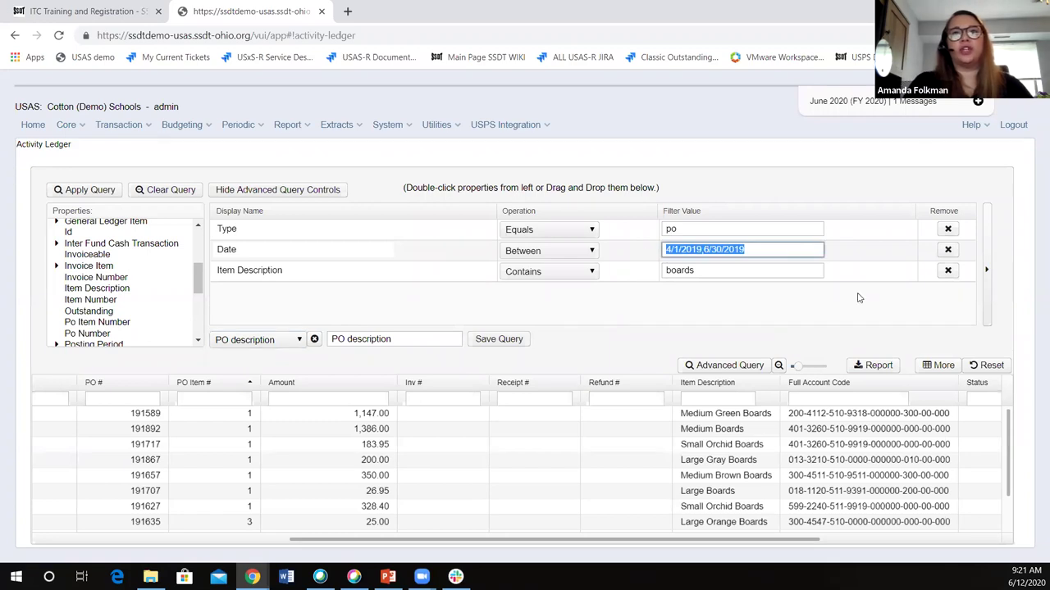
text(1/1/201)
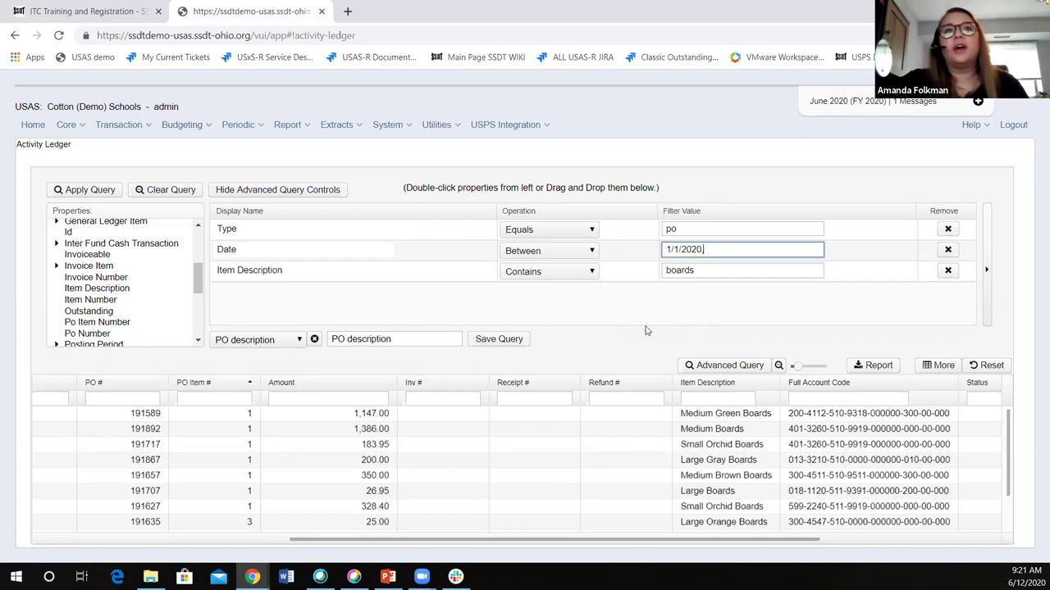
Load the saved query PO Account and examine its conditions and the properties available under Account.
click(302, 340)
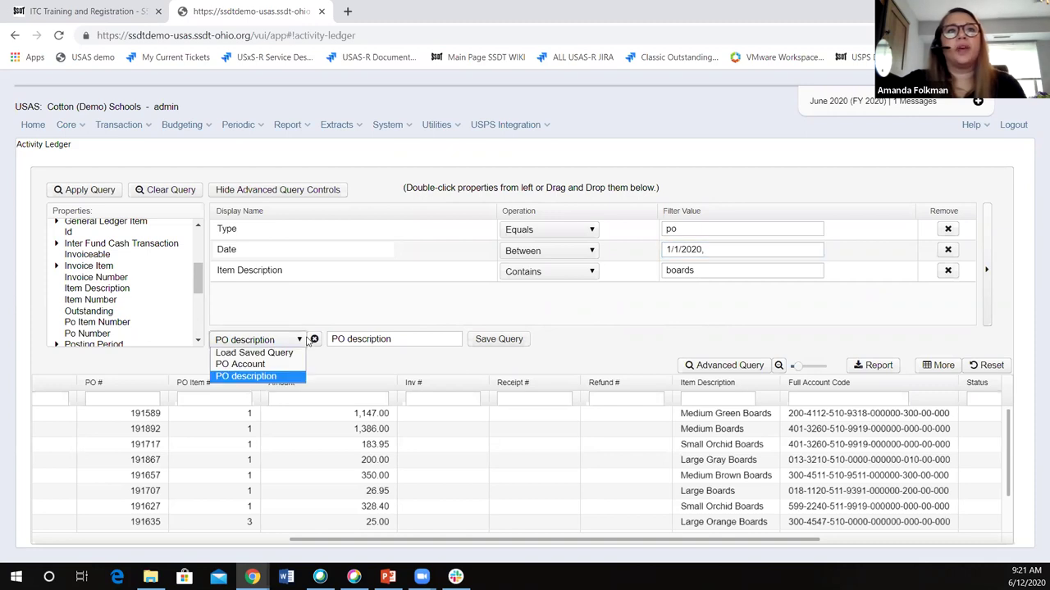
click(242, 363)
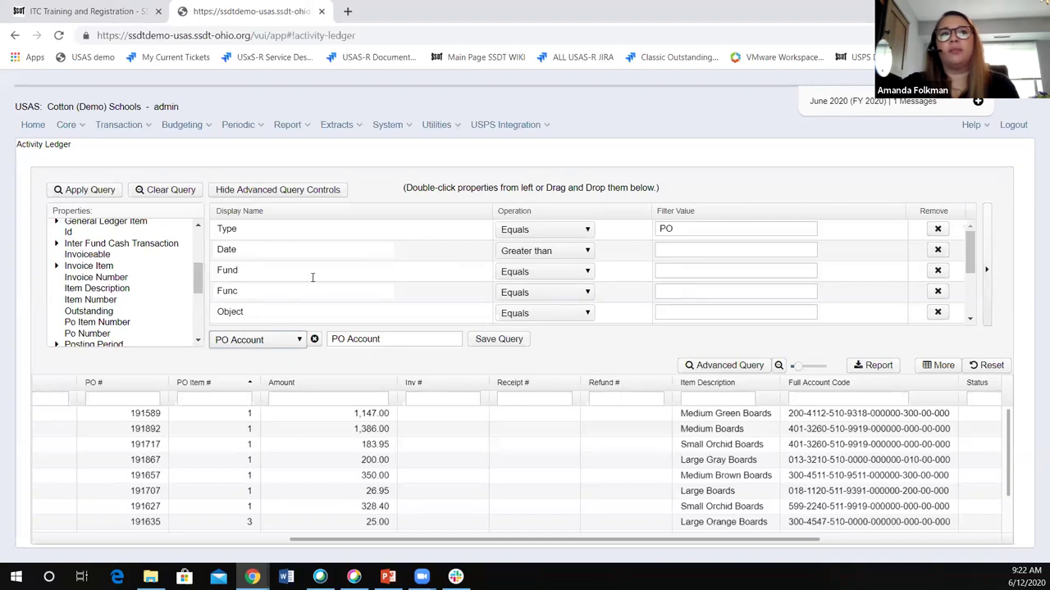
scroll(654, 261, down, 1)
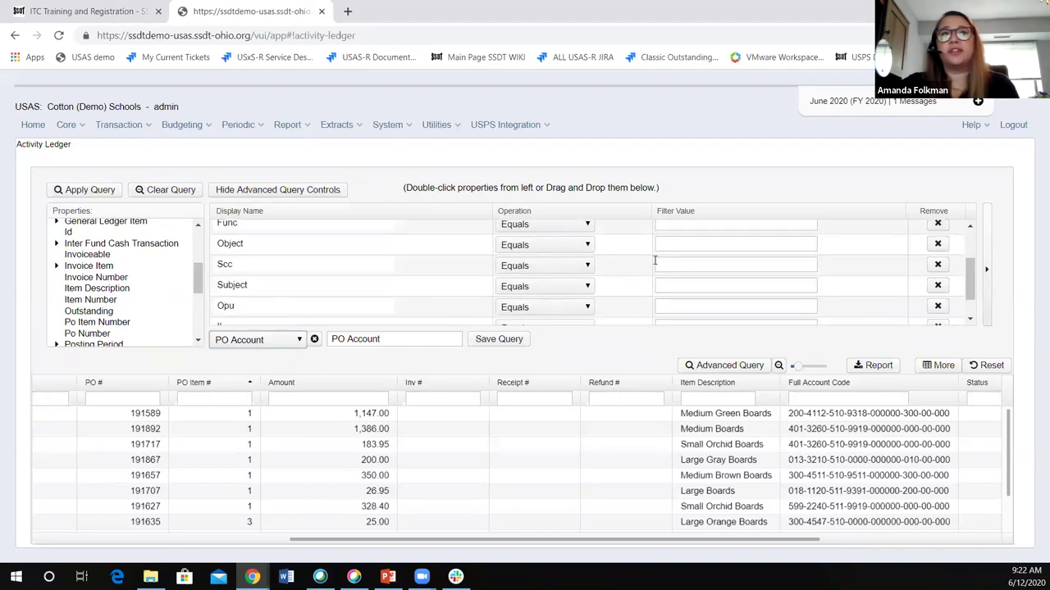
scroll(753, 276, down, 1)
scroll(753, 276, up, 2)
scroll(120, 271, up, 1)
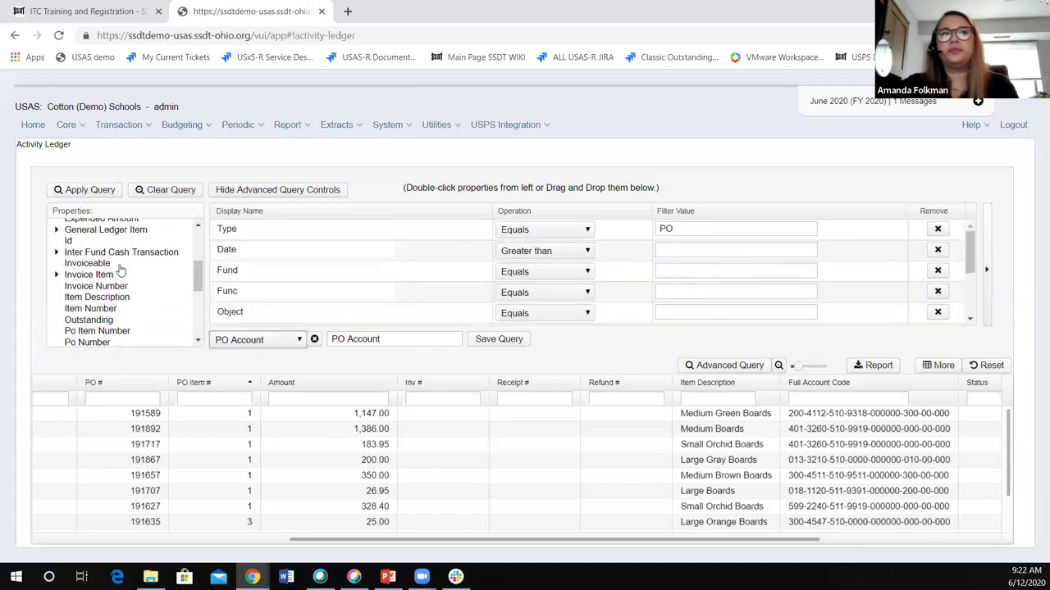
scroll(119, 271, up, 4)
double_click(72, 228)
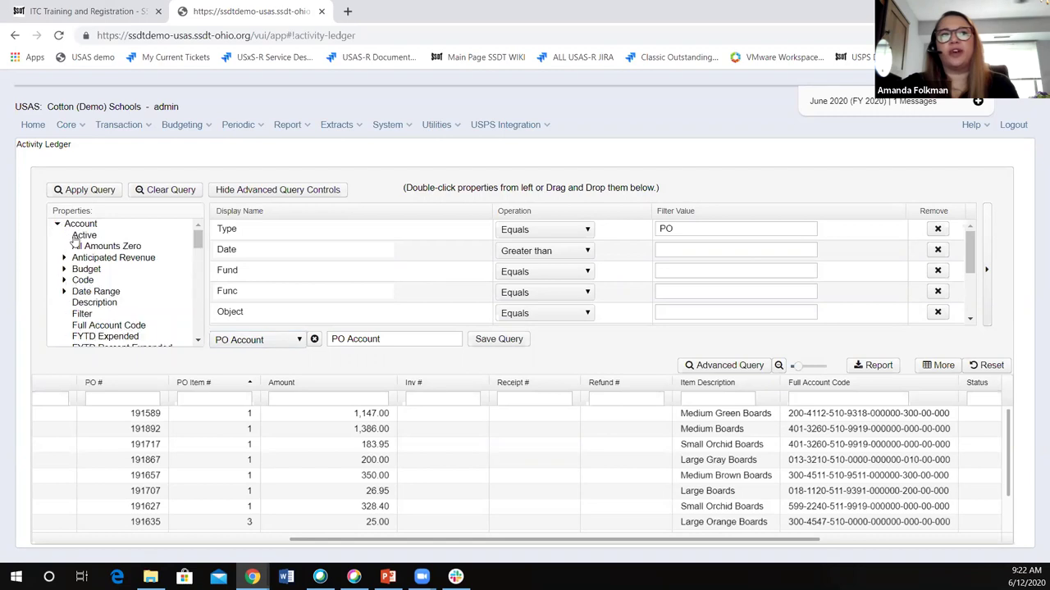
click(55, 227)
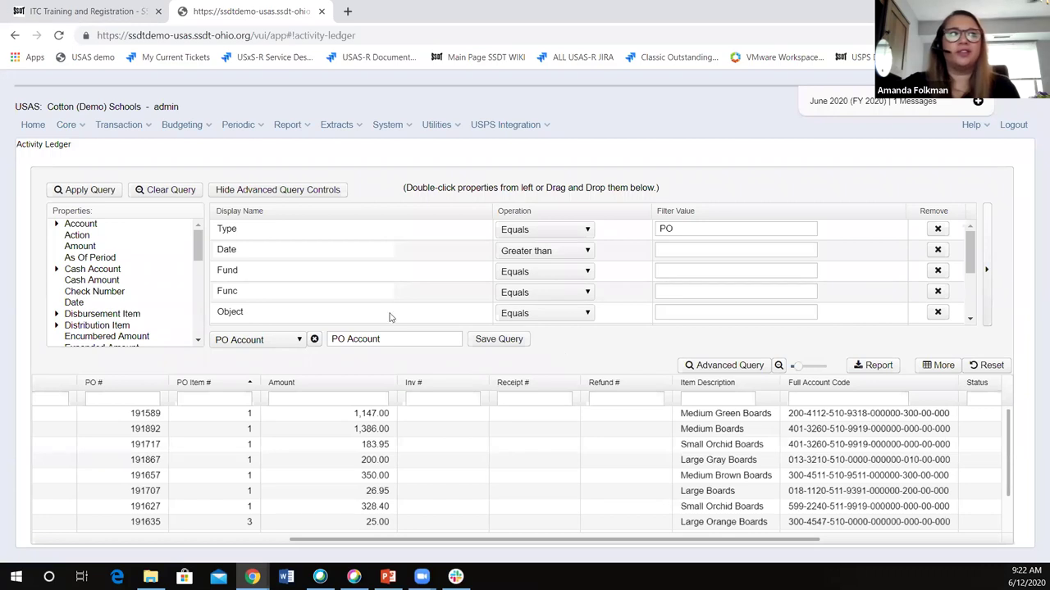
key(alt+Tab)
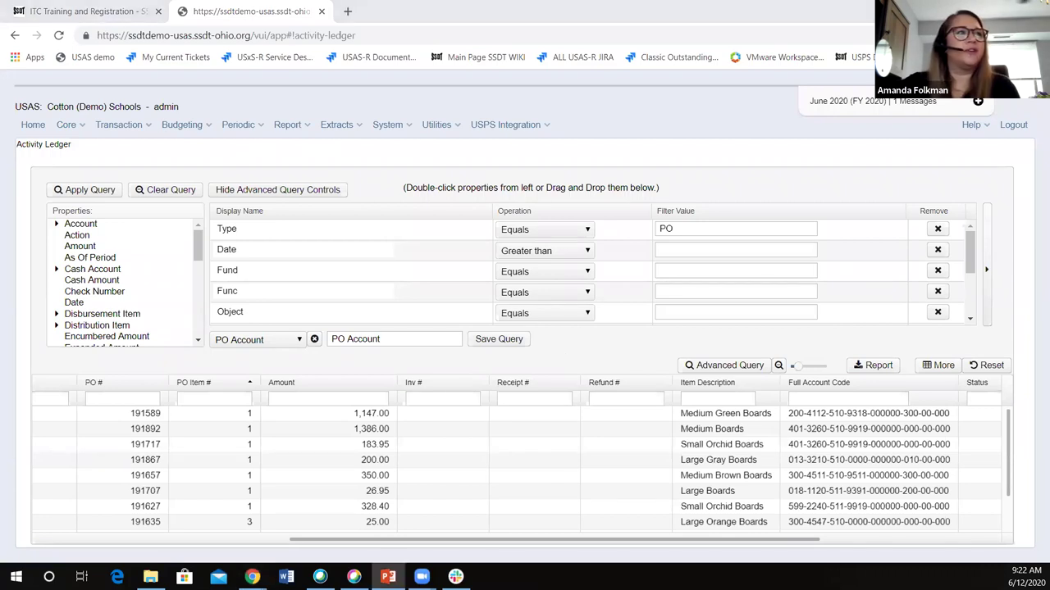
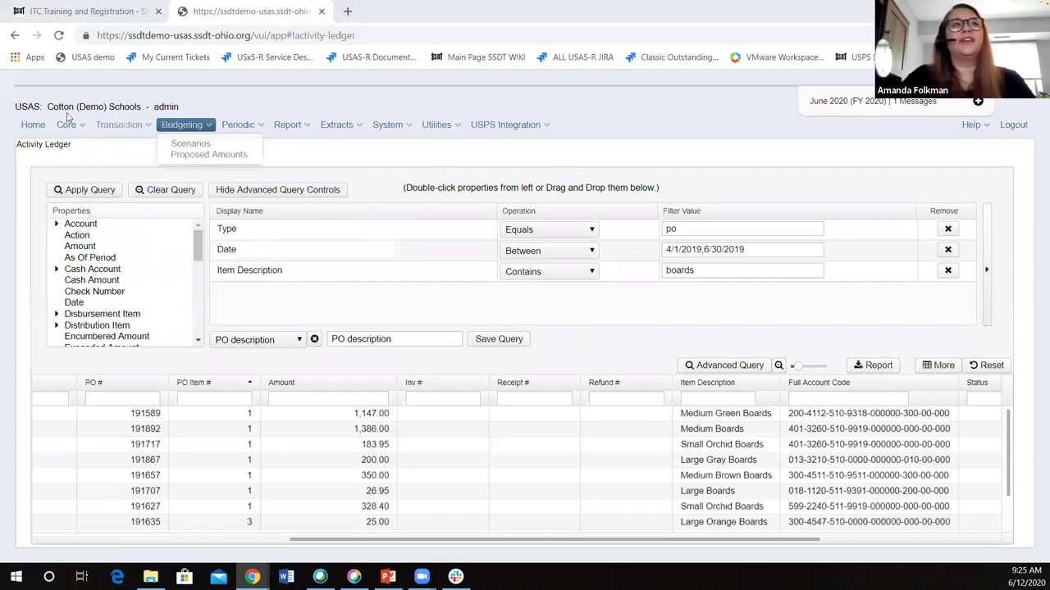
Open the Requisitions grid and filter the Converted column by f.
mouse_move(69, 124)
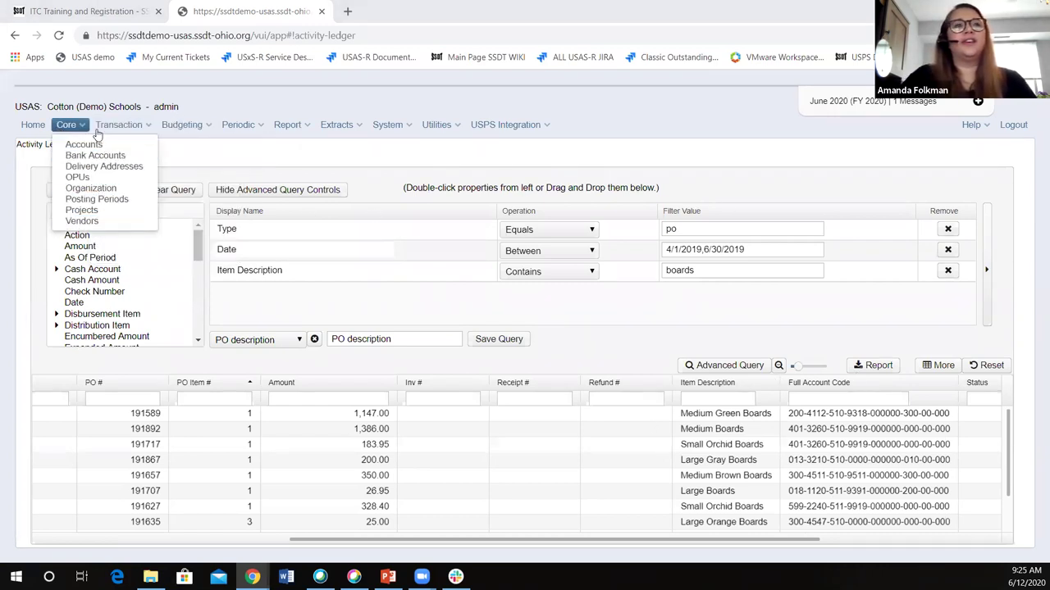
mouse_move(111, 128)
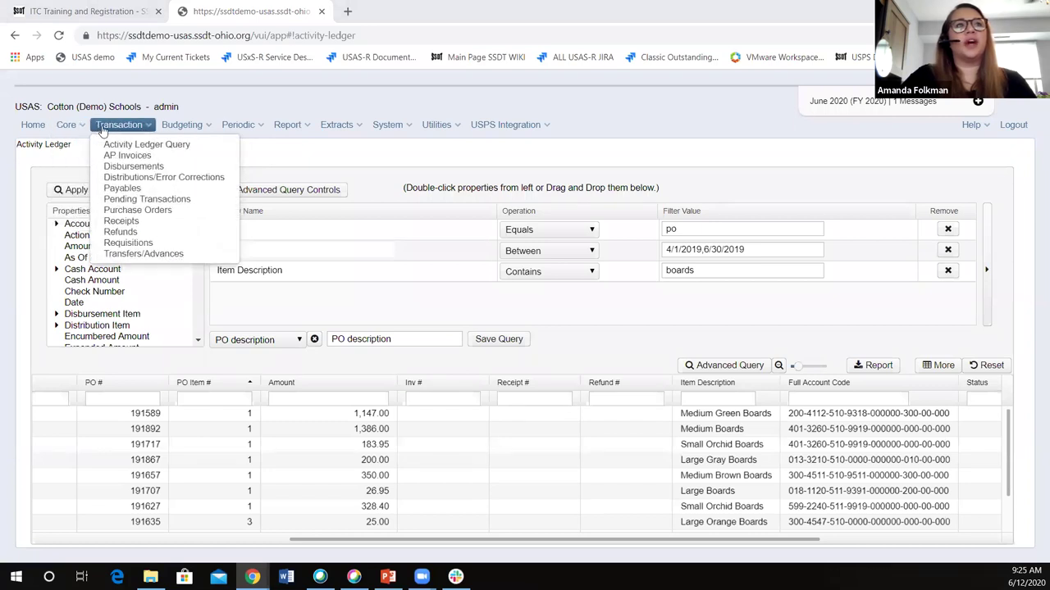
click(144, 232)
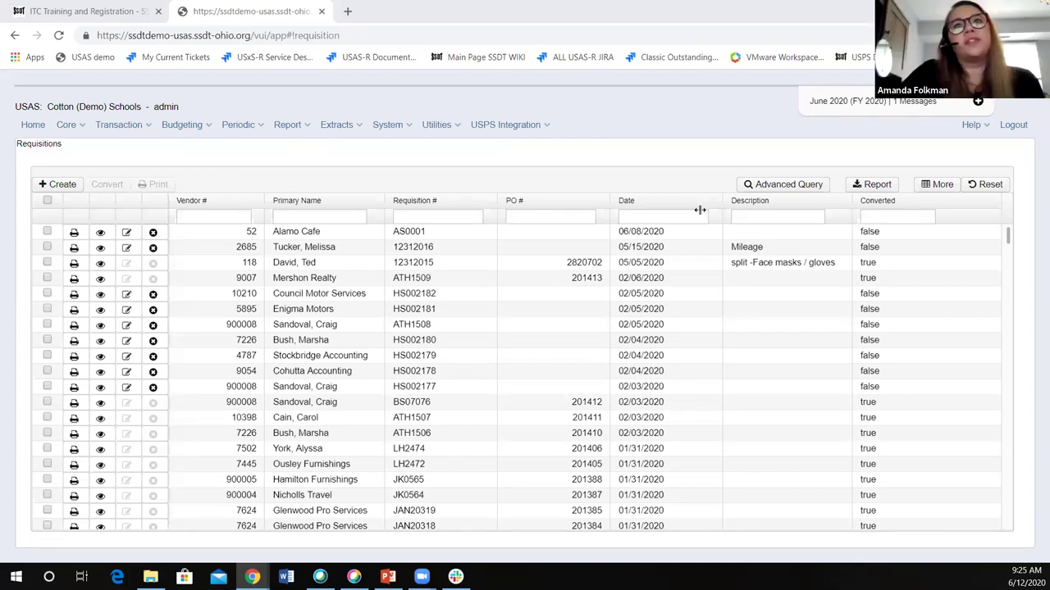
click(903, 212)
text(t)
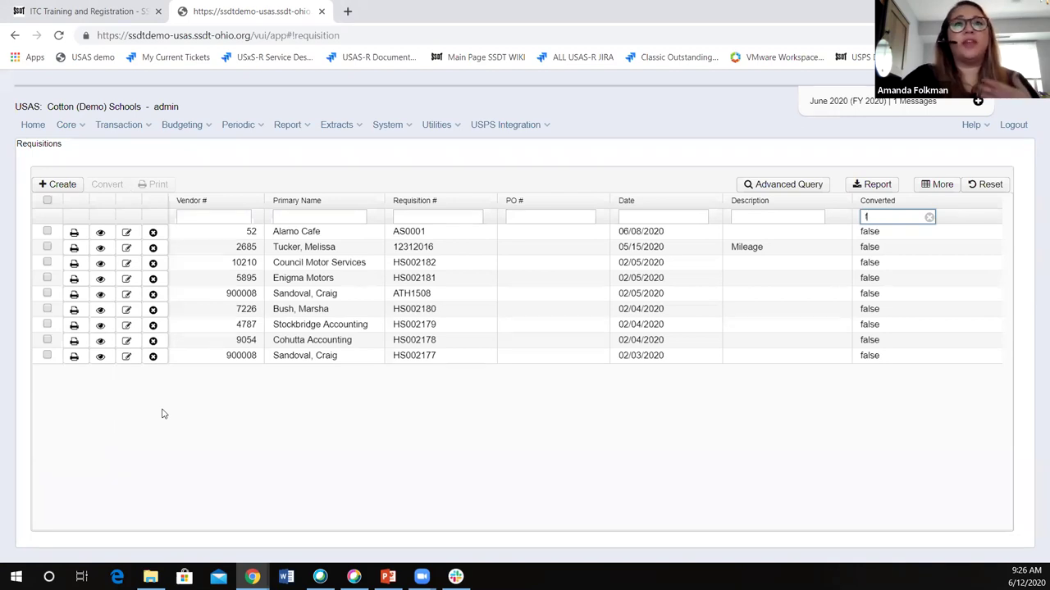
key(BackSpace)
text(t)
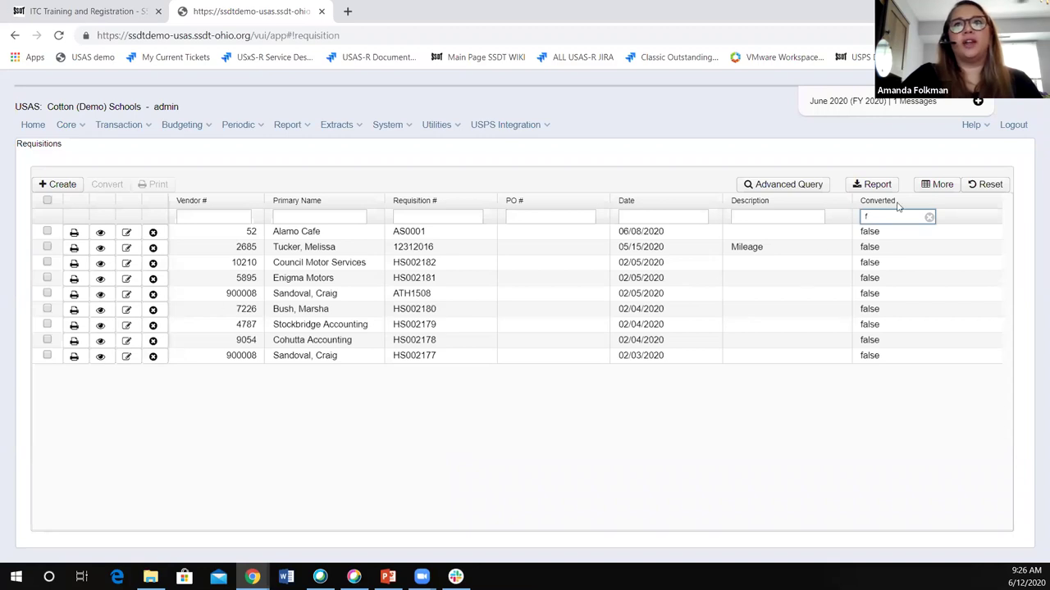
Generate the Requisition Report from the filtered grid as a portrait, letter-size PDF download, and view the file.
click(876, 185)
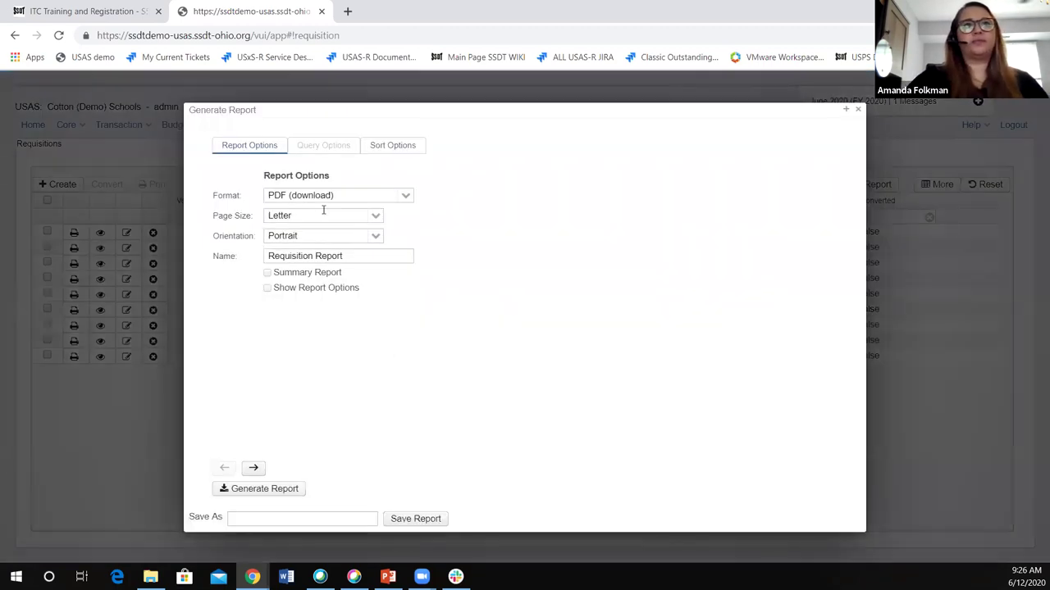
click(260, 492)
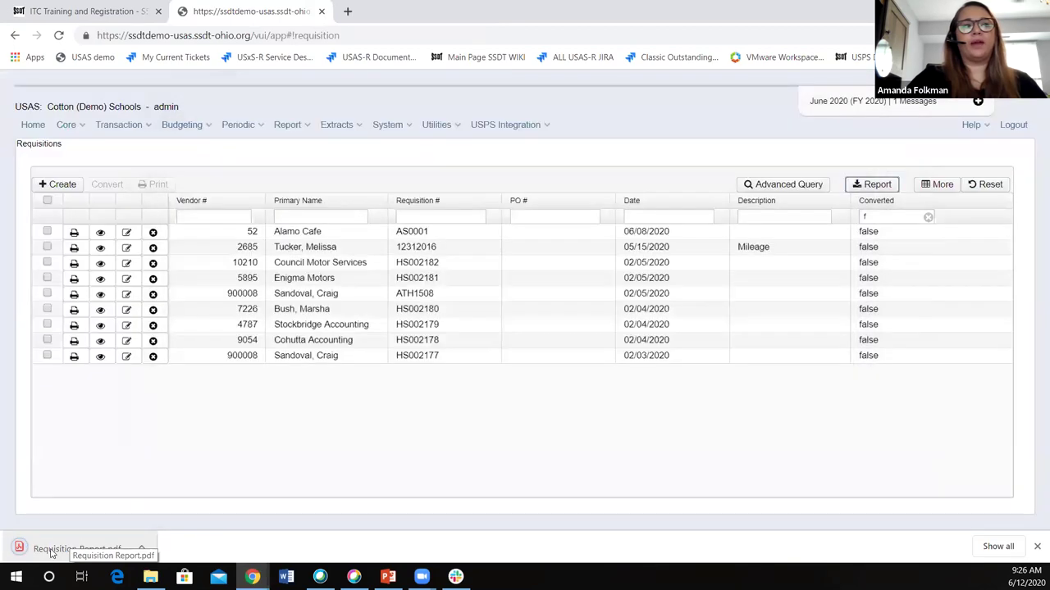
click(51, 554)
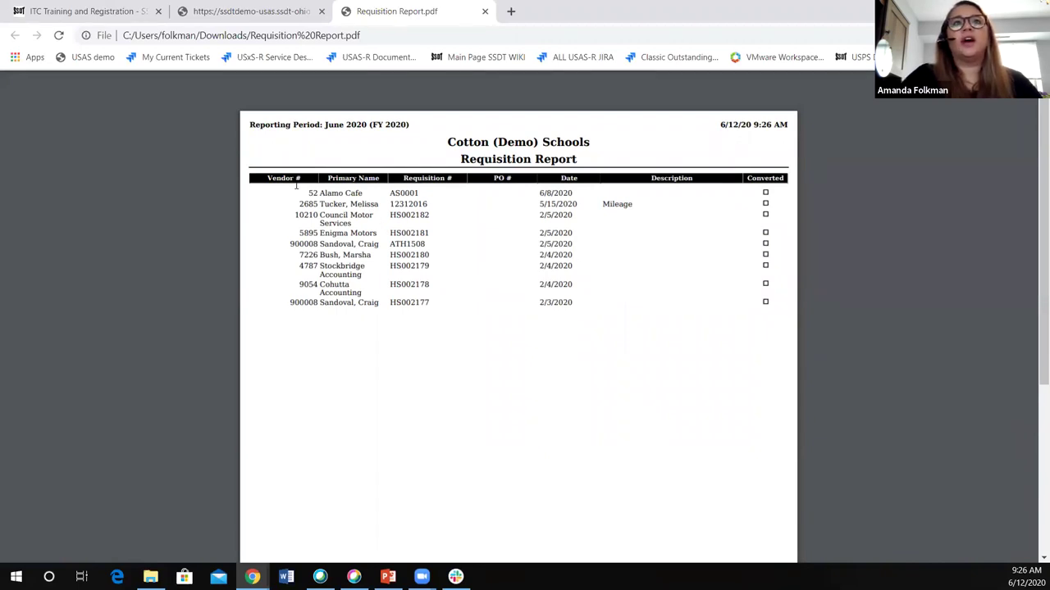
click(221, 15)
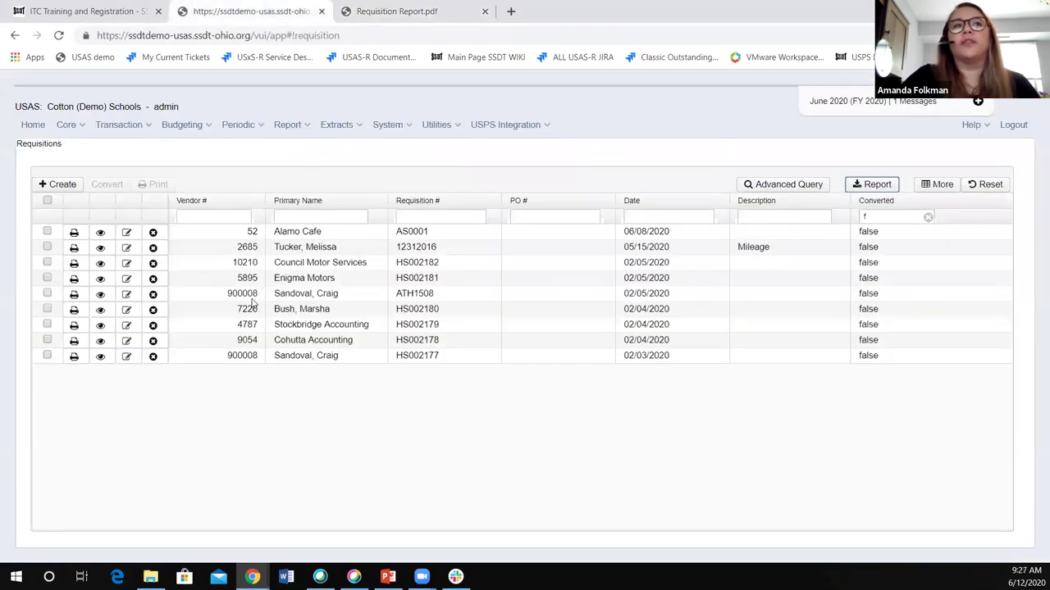
Clear the Converted filter and filter the Requisition # column by a%.
click(928, 219)
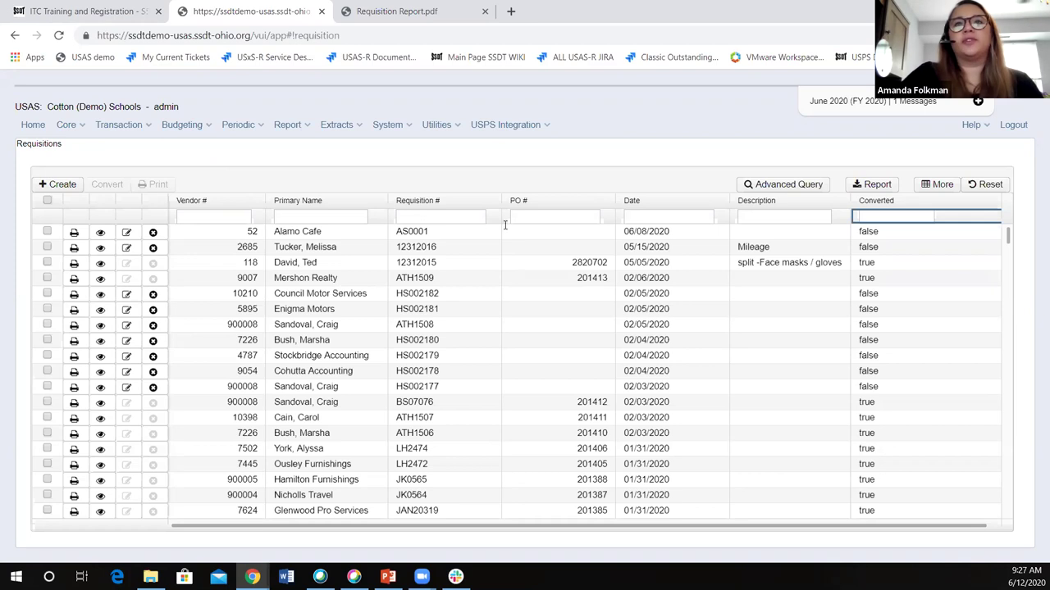
click(415, 215)
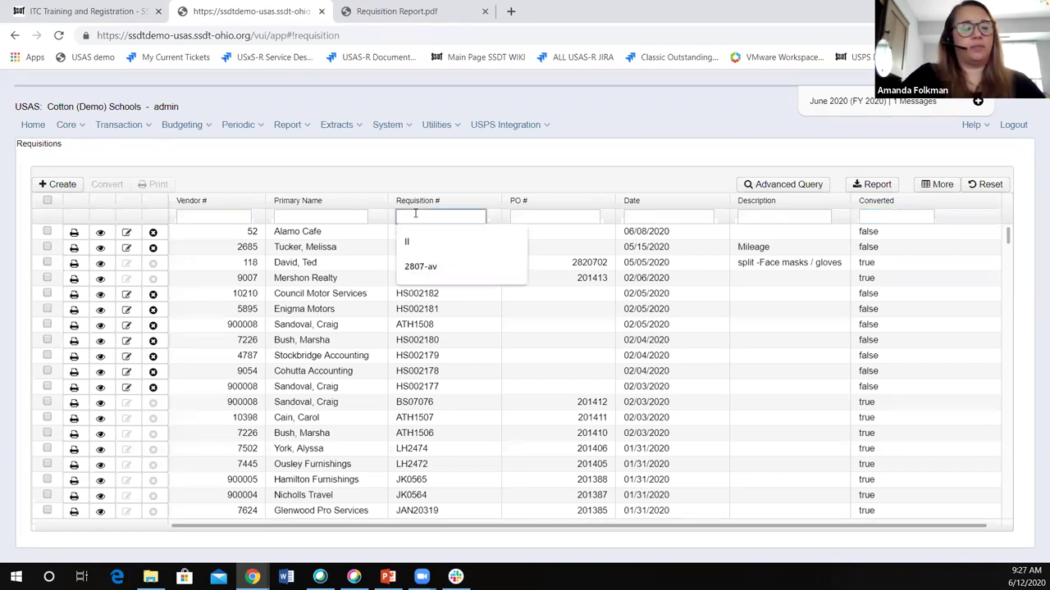
text(a%)
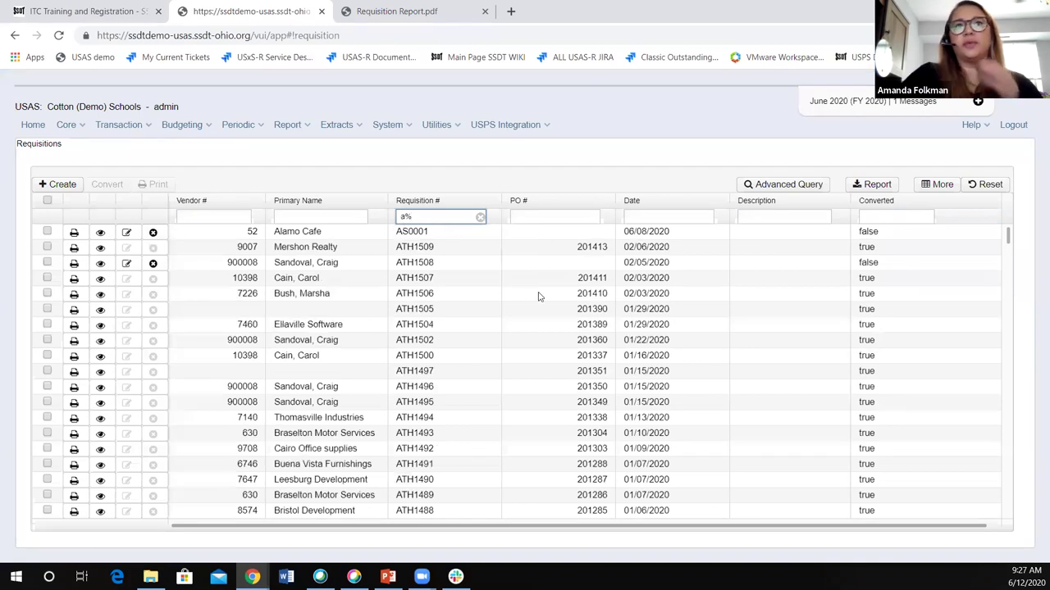
Save a report of the filtered requisitions grid under the name Reqs starting with A.
click(876, 186)
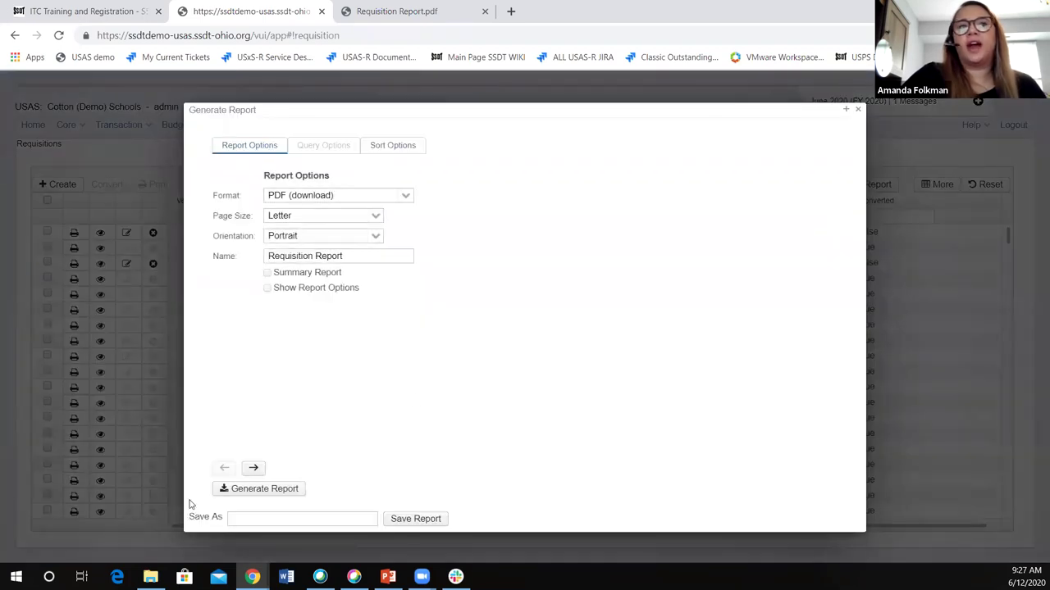
click(253, 523)
text(Req)
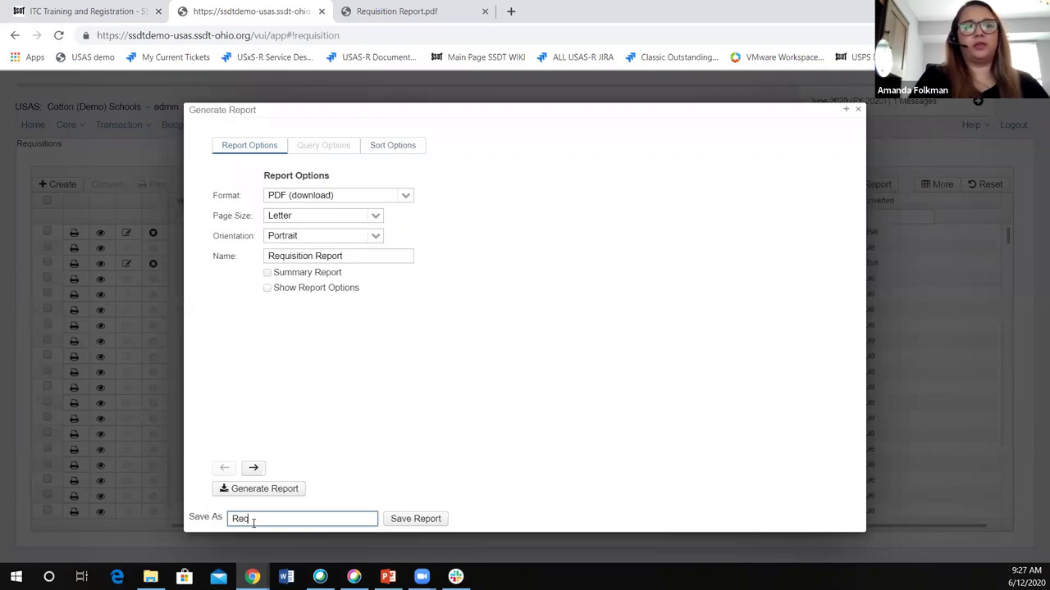
text(s starting with A)
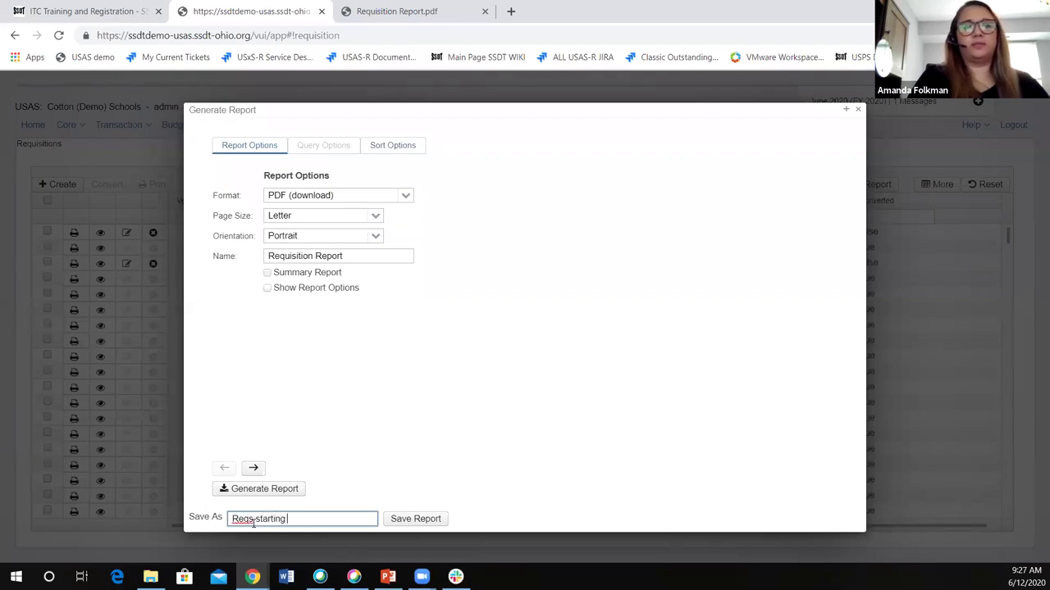
click(423, 522)
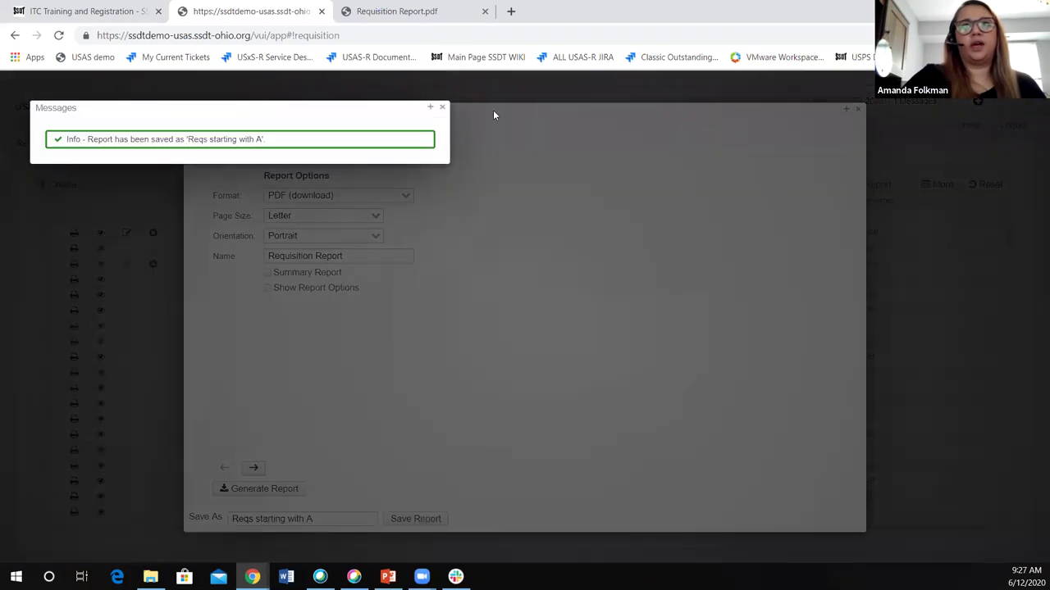
click(443, 107)
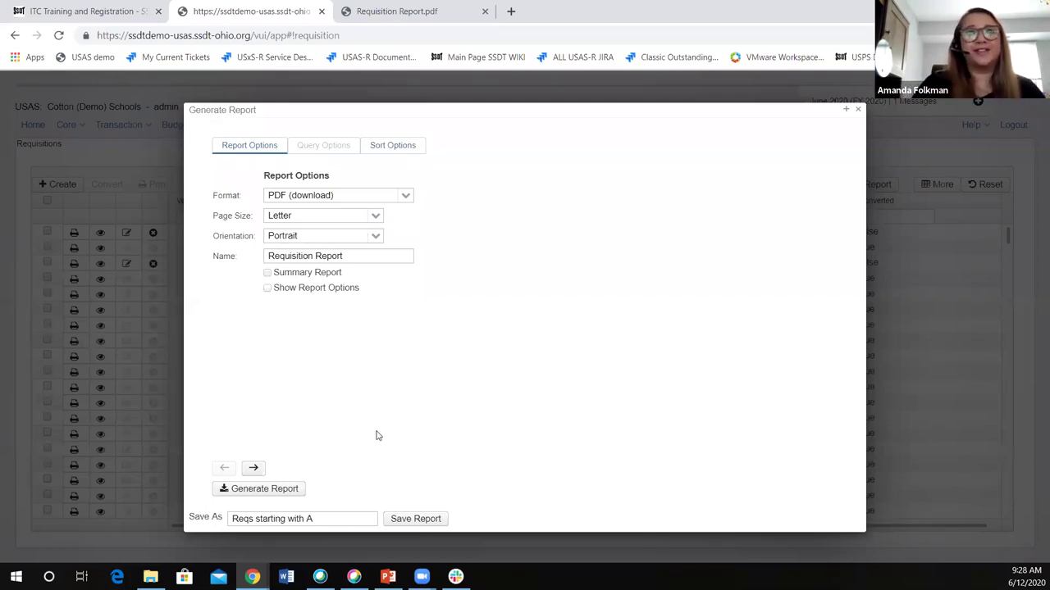
click(858, 110)
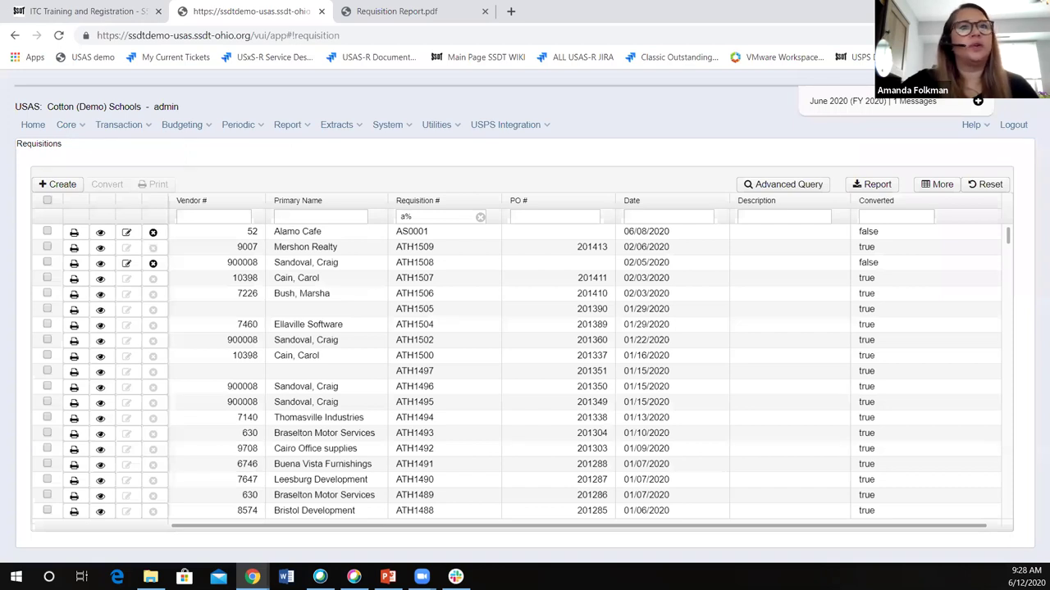
View the saved report Reqs starting with A from the Report Manager, examine its properties and filters, and return to the report list.
click(289, 126)
click(299, 157)
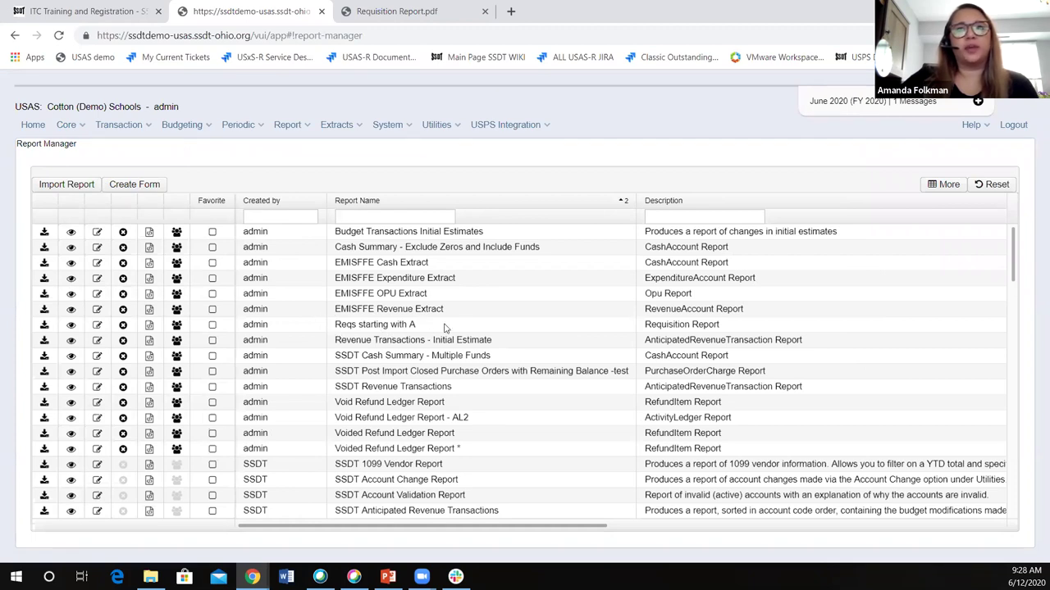
click(70, 325)
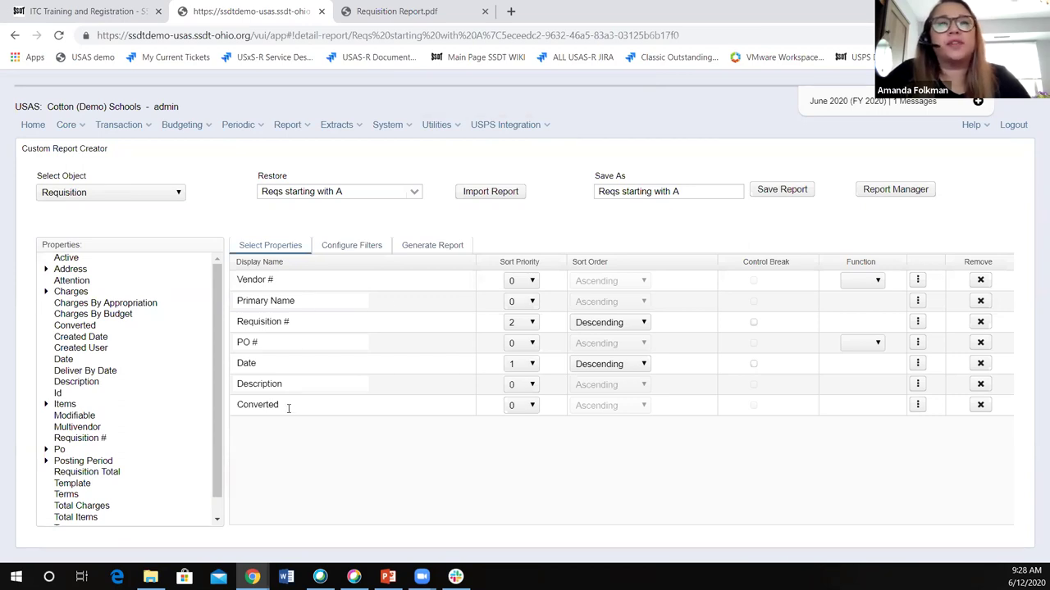
click(358, 254)
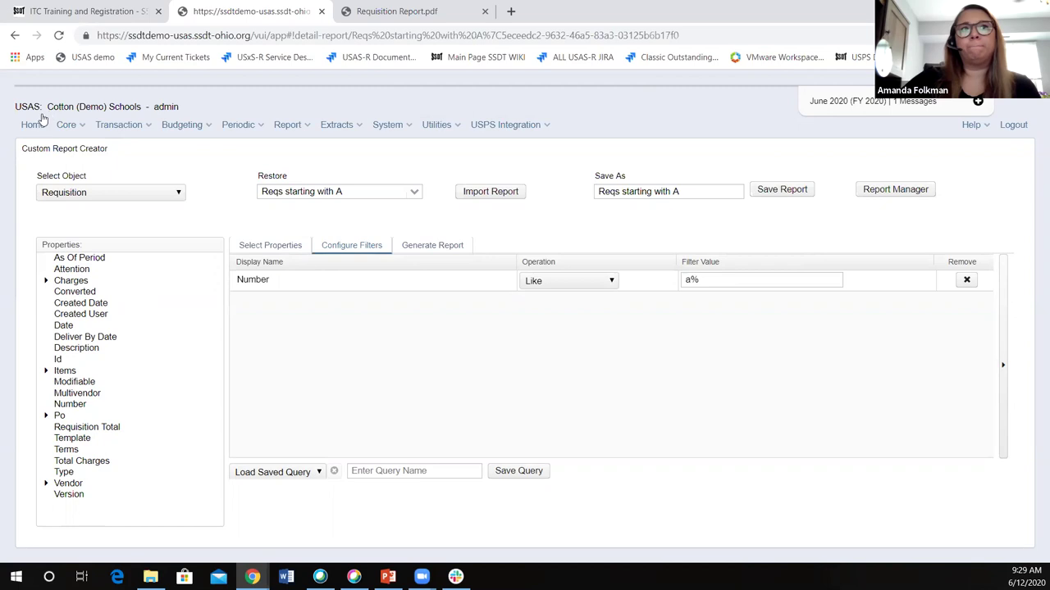
click(292, 126)
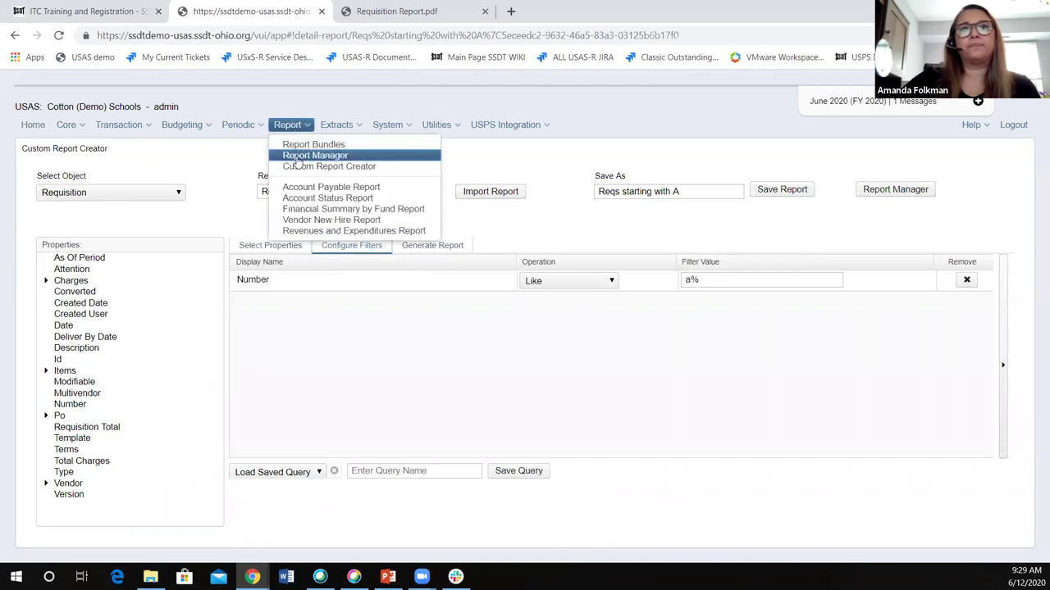
click(297, 159)
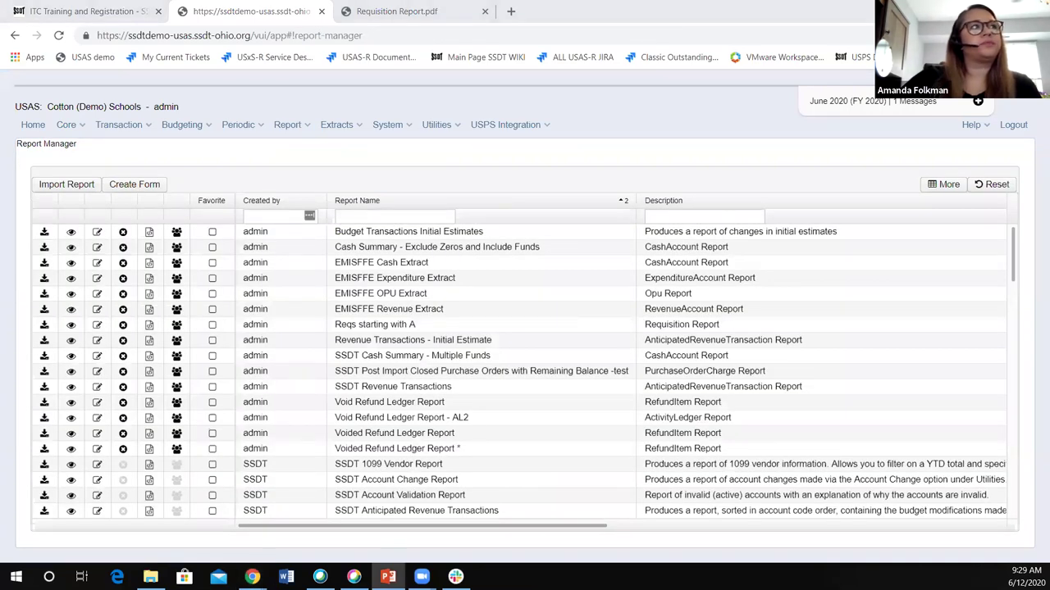
click(388, 576)
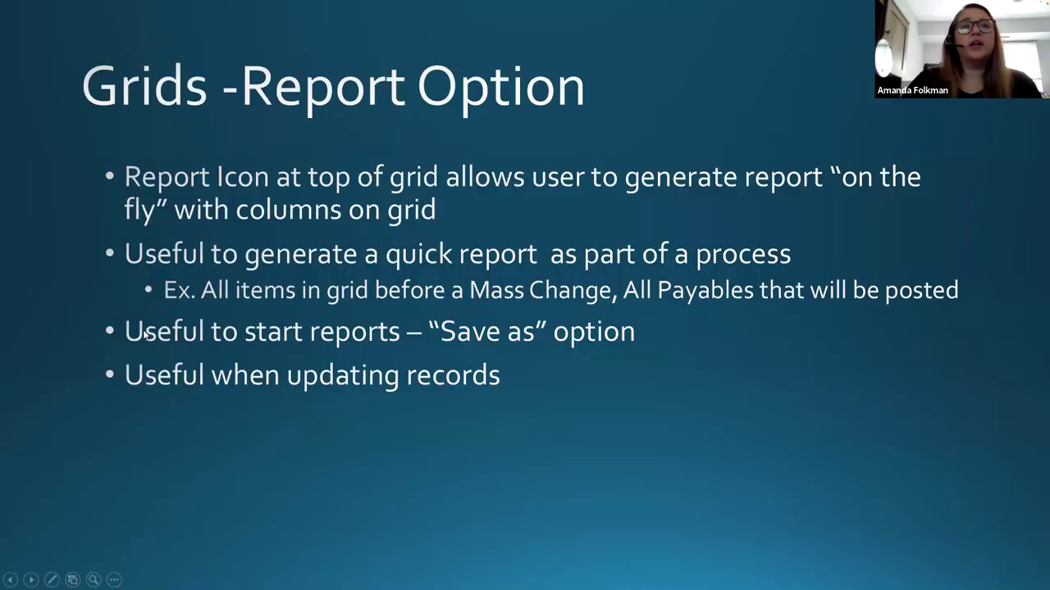
click(142, 331)
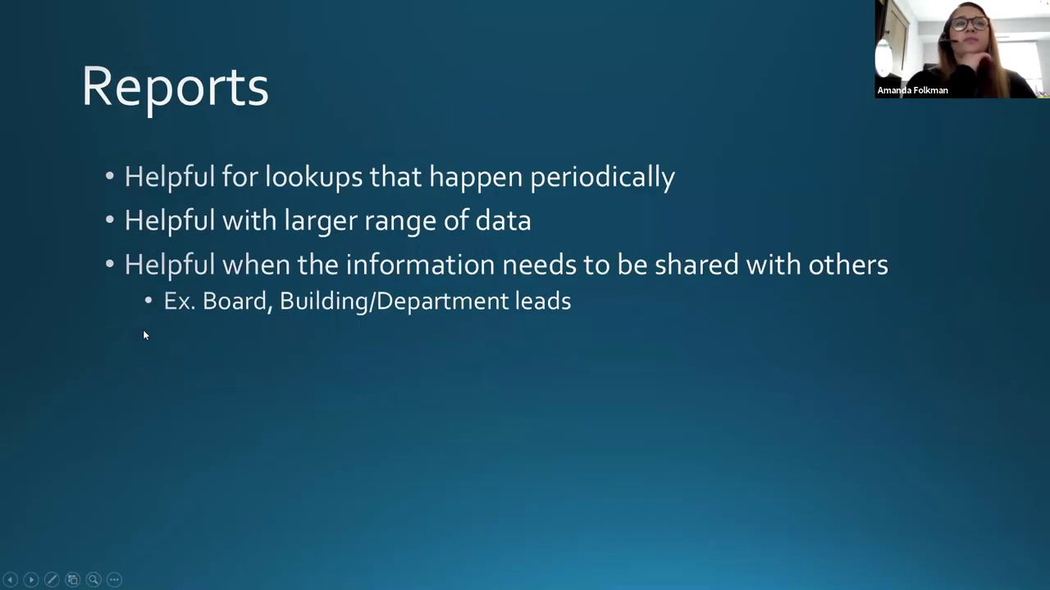
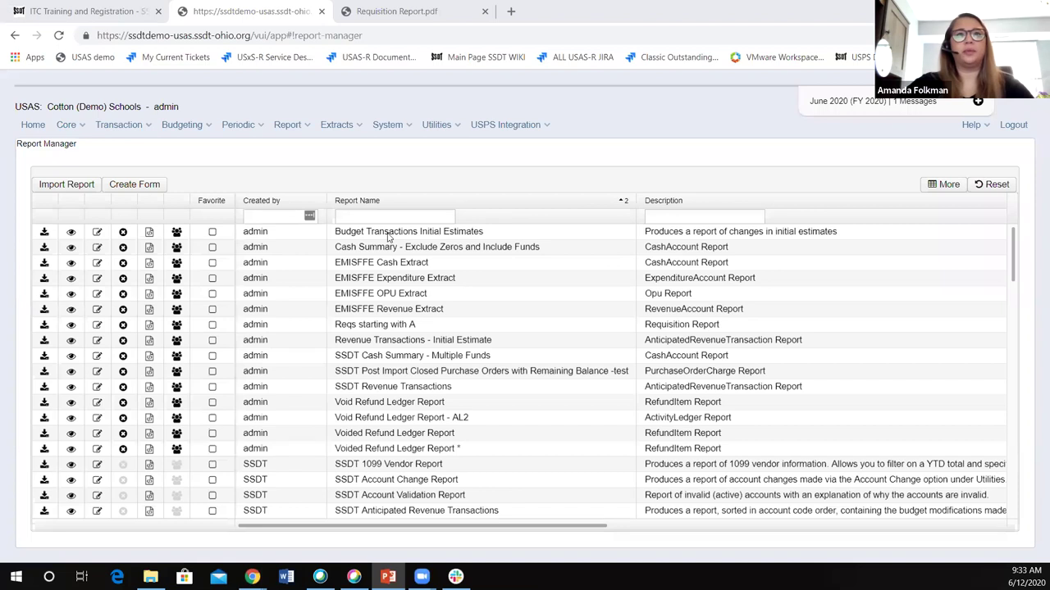
Set up the SSDT Purchase Order Detail report with transaction start date 1/1/2020 and transaction end date 1/15/2020.
scroll(397, 264, down, 15)
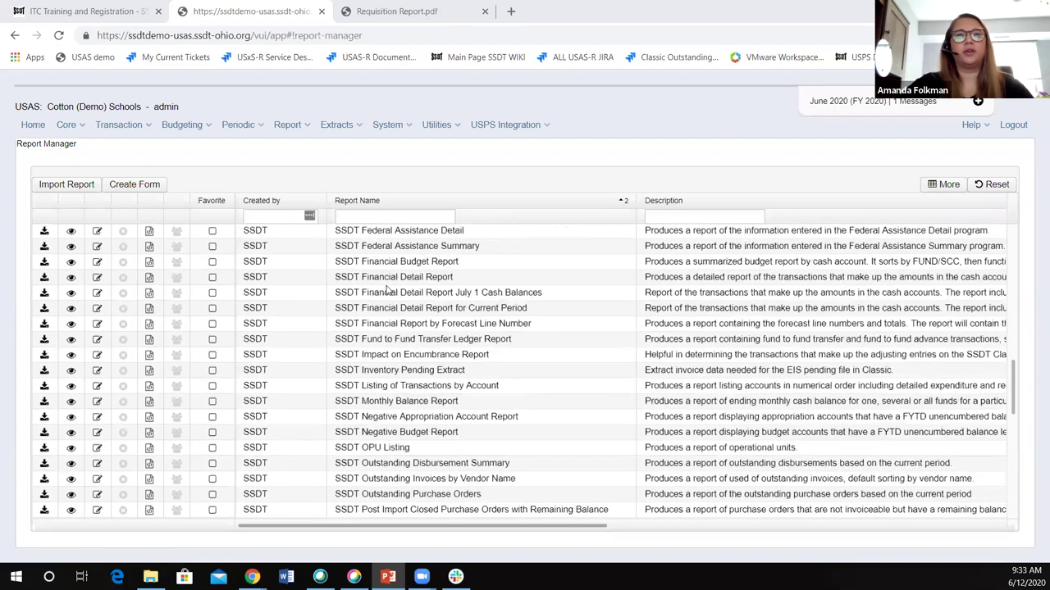
click(45, 463)
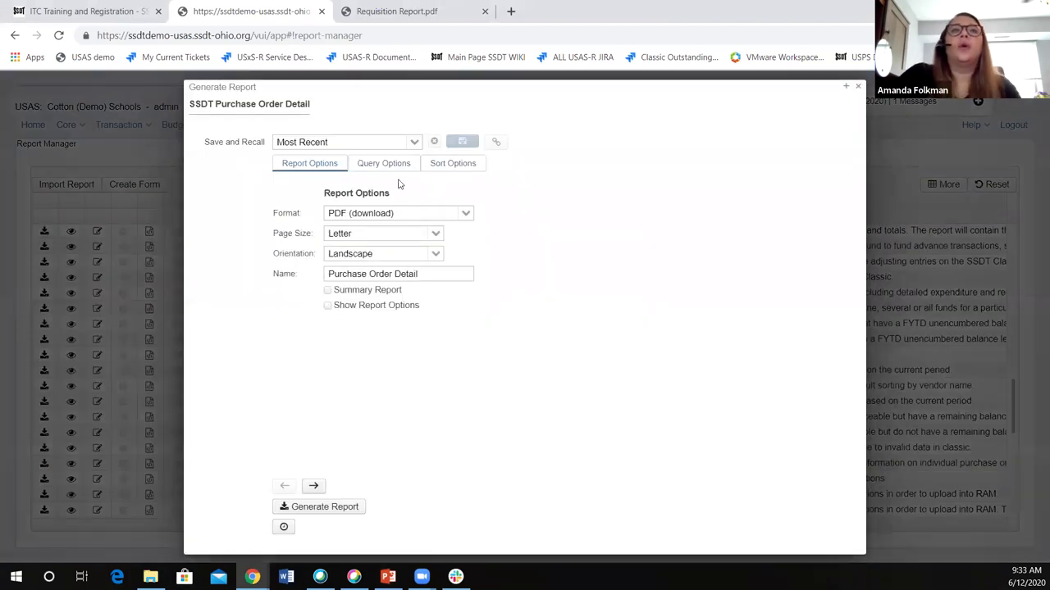
click(383, 163)
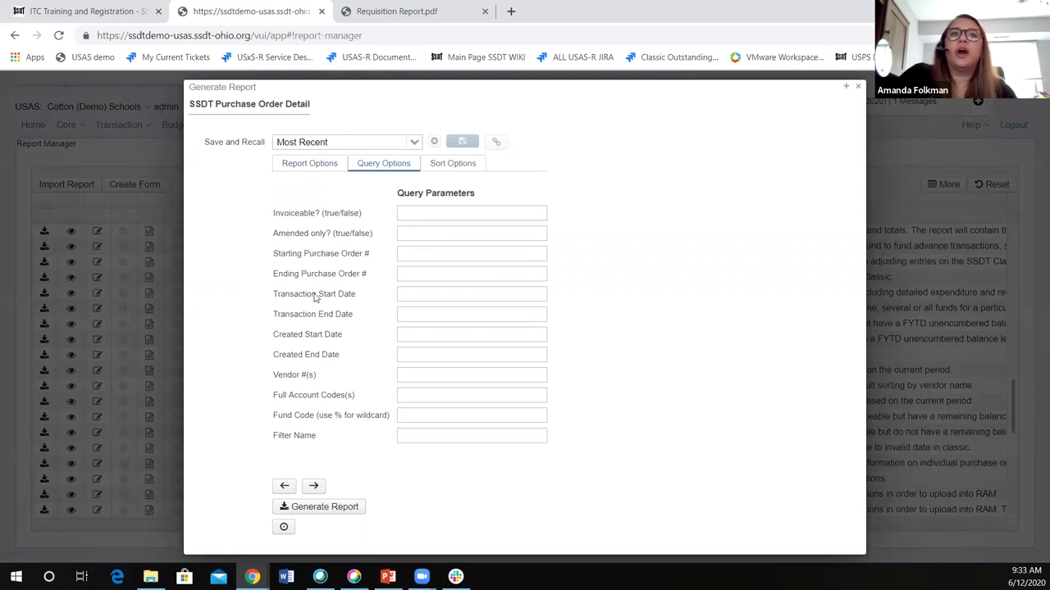
click(407, 293)
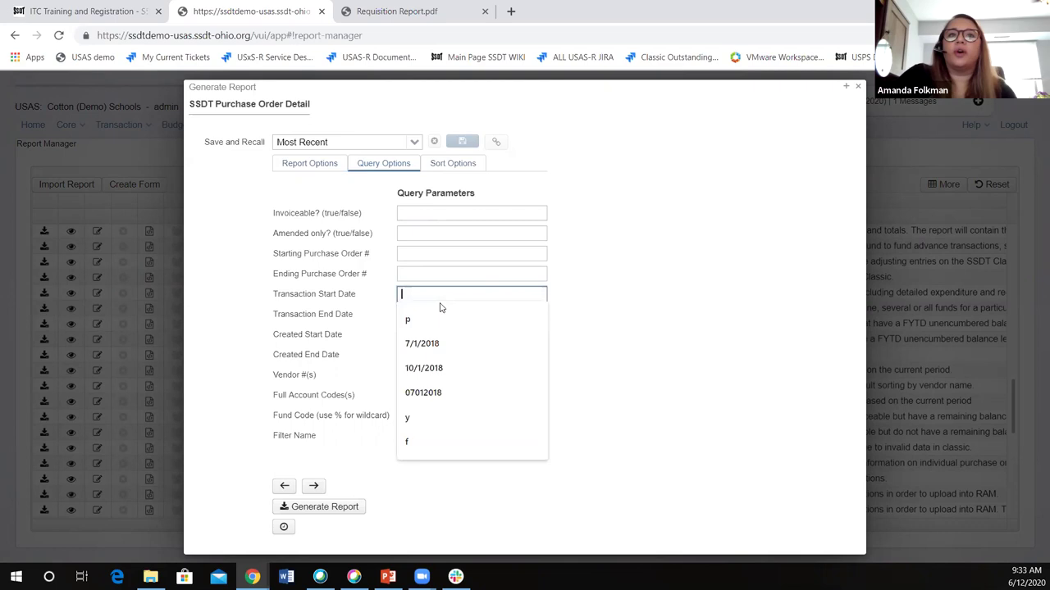
text(1/1/2020)
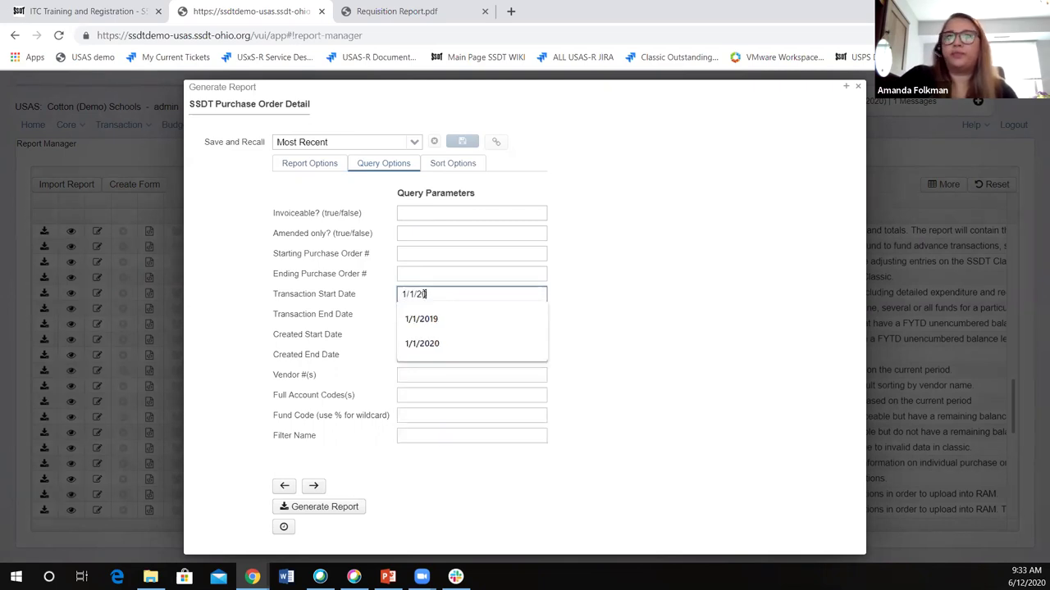
click(408, 315)
text(1/30/2020)
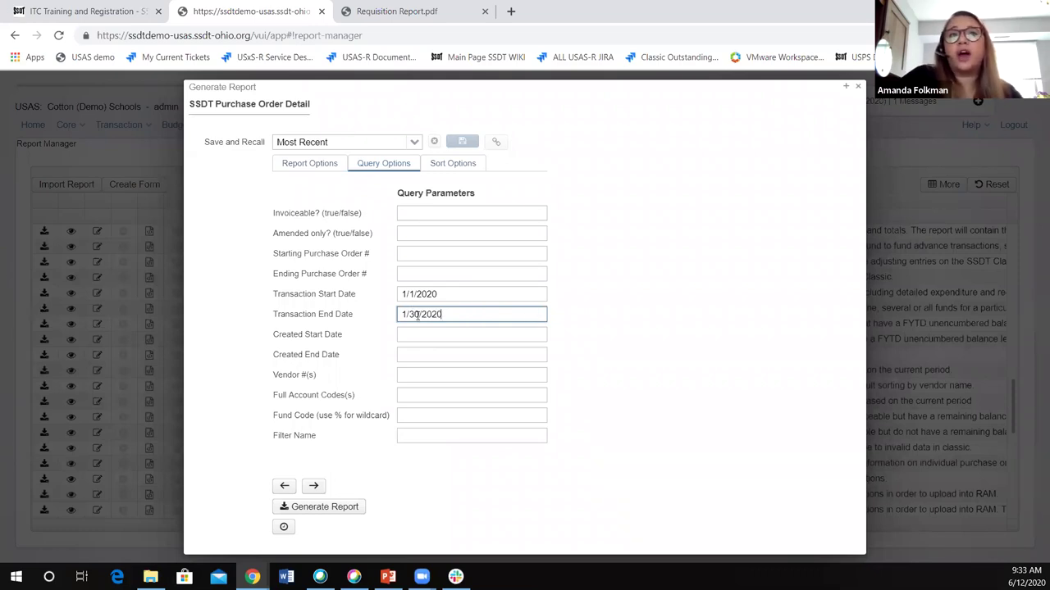
key(BackSpace)
key(BackSpace)
text(15)
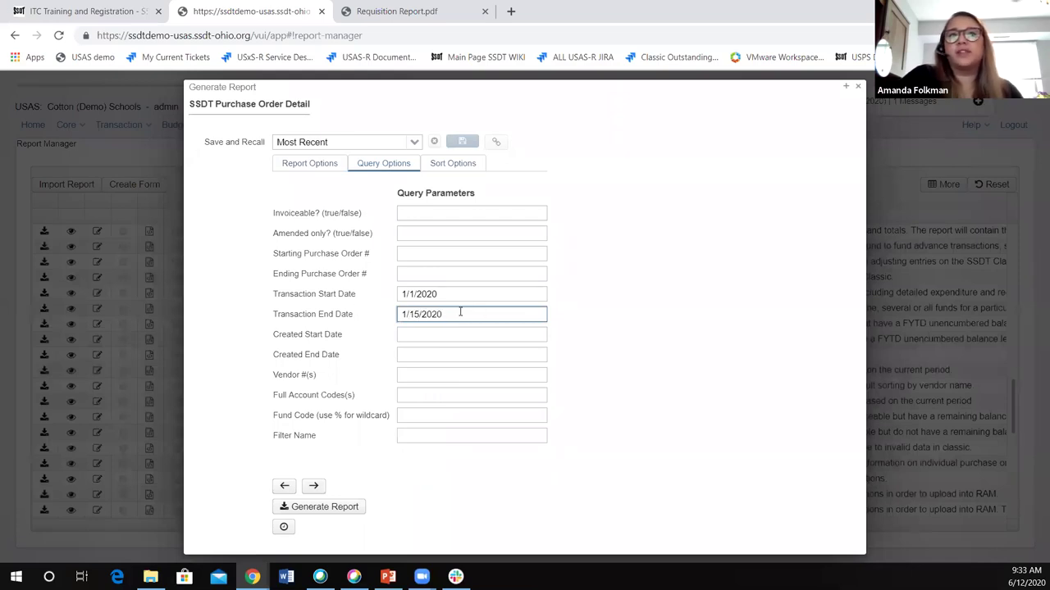
Generate the Purchase Order Detail report as a PDF download, look through its pages, and return to the Report Manager.
click(348, 508)
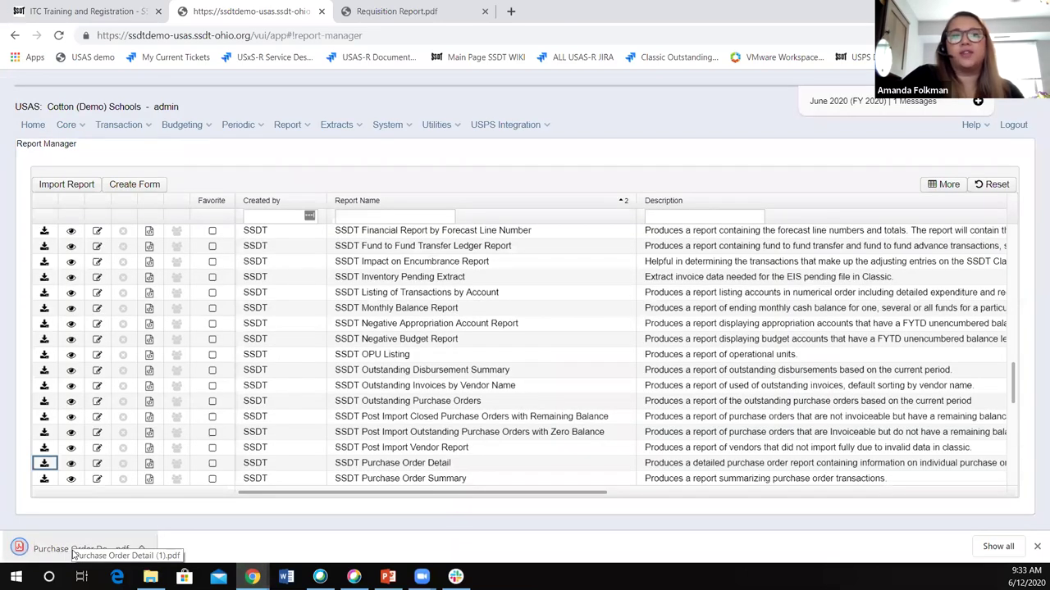
click(70, 551)
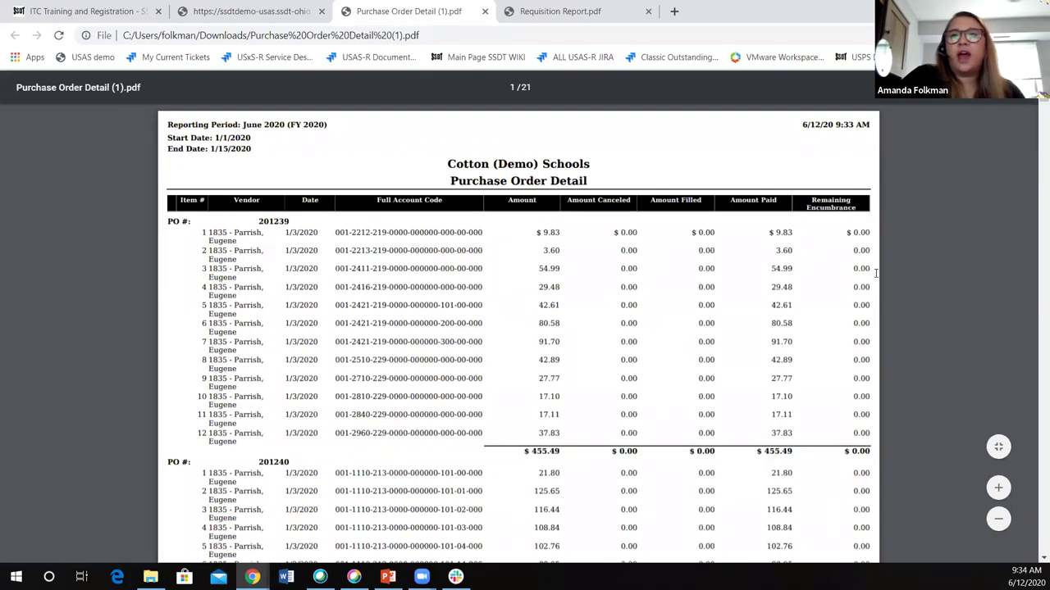
scroll(882, 358, down, 10)
scroll(879, 372, down, 8)
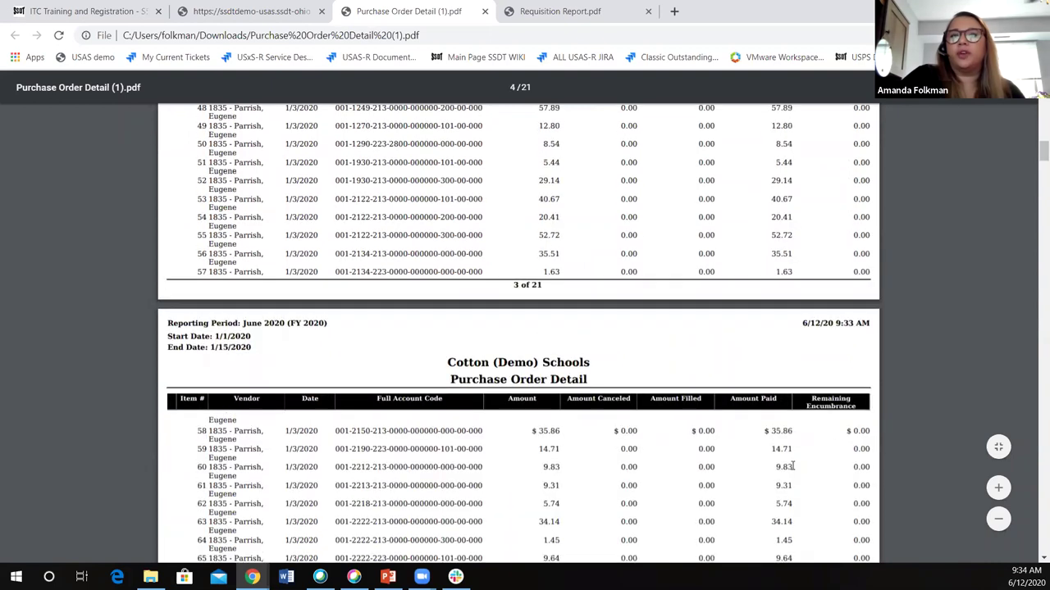
scroll(820, 459, down, 8)
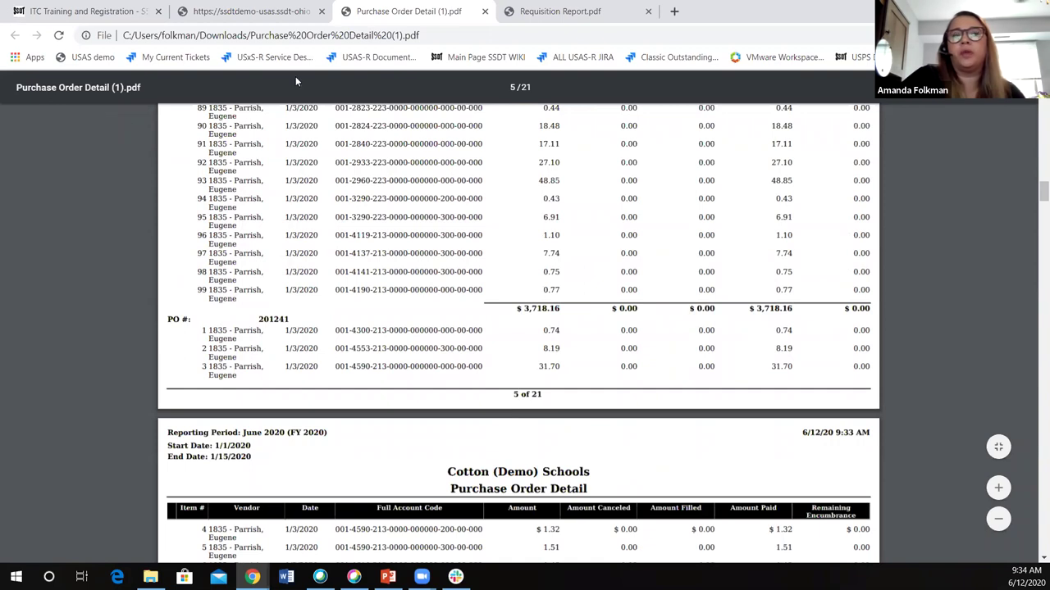
click(302, 15)
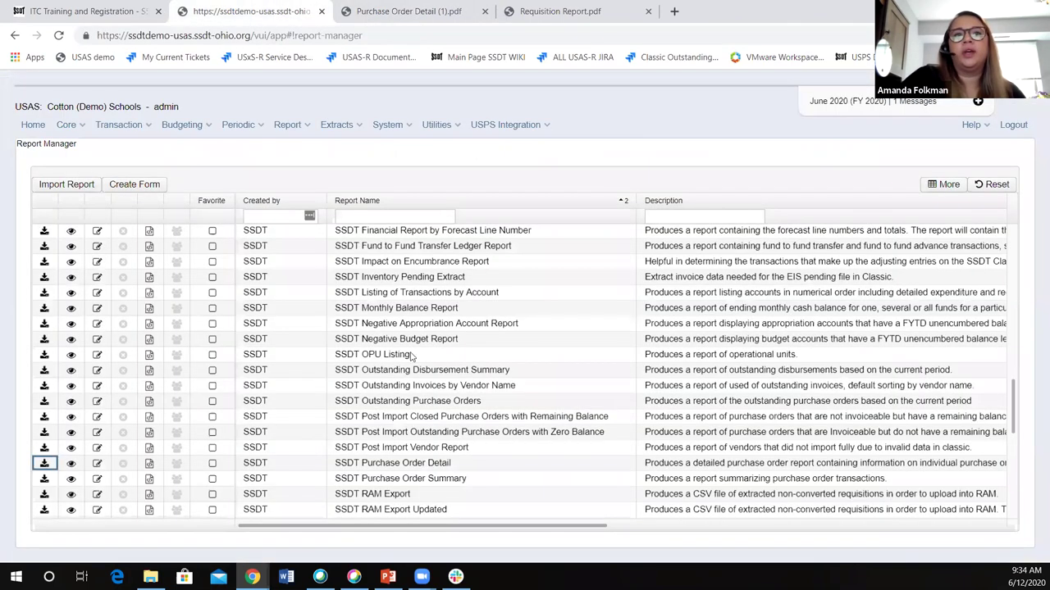
Generate the SSDT Budget Summary as a summary report PDF for funds matching 5%, and view the downloaded file.
scroll(357, 336, up, 4)
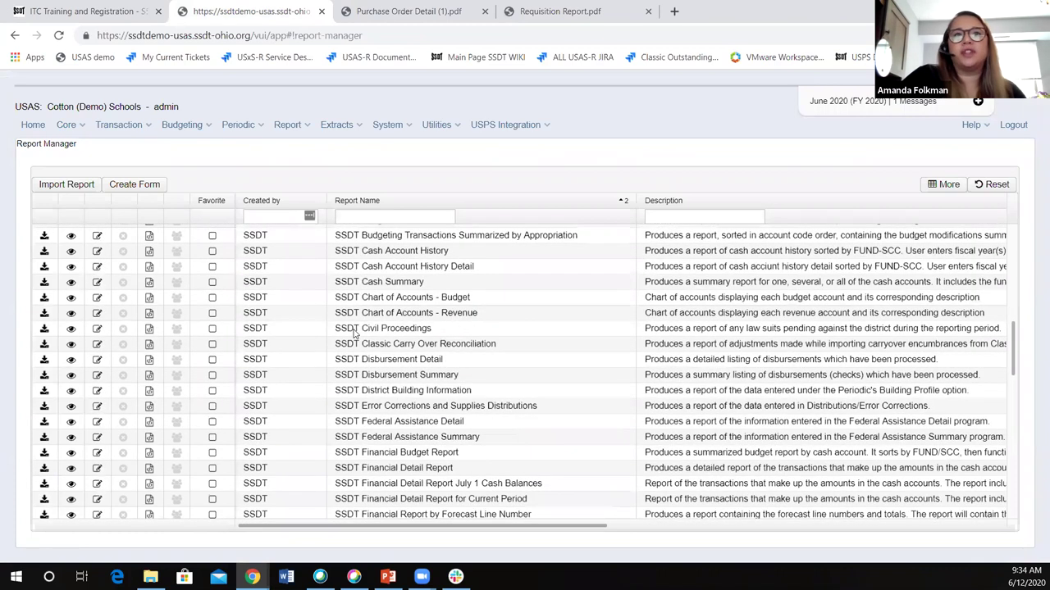
scroll(354, 332, up, 2)
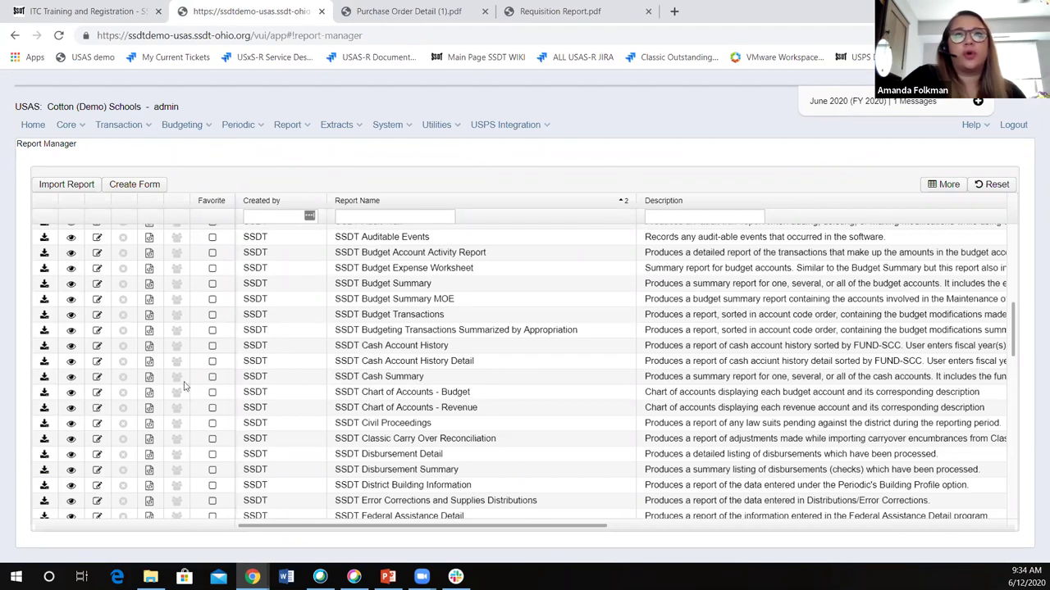
scroll(338, 416, down, 2)
scroll(363, 300, up, 4)
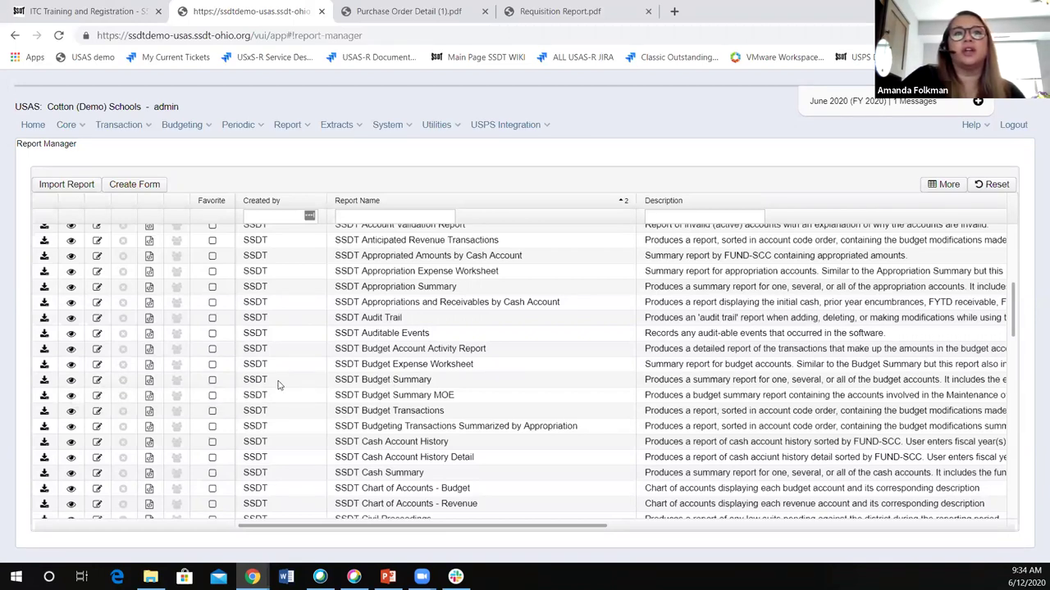
click(45, 382)
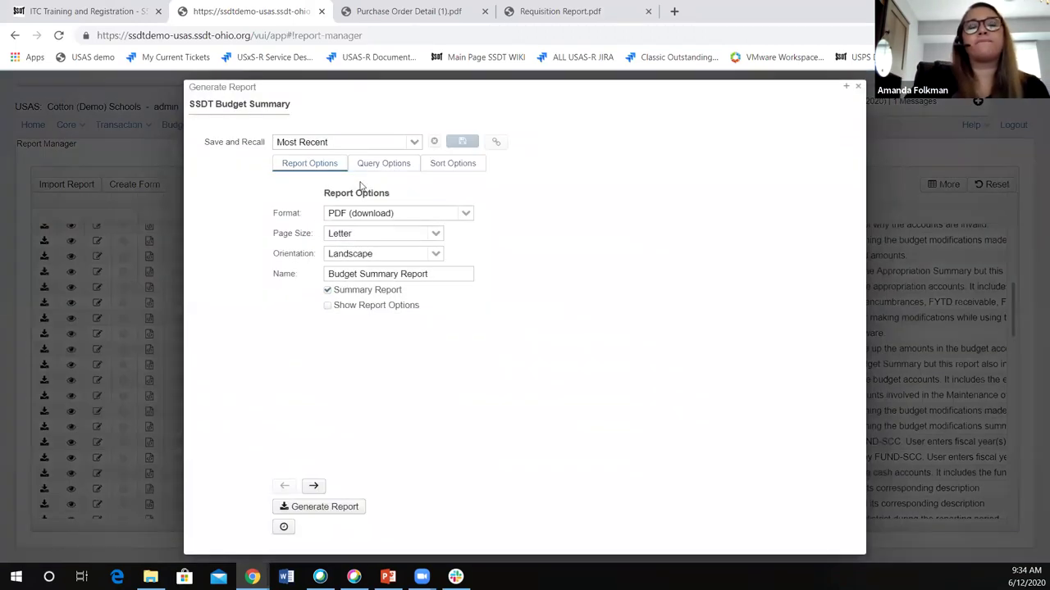
click(376, 163)
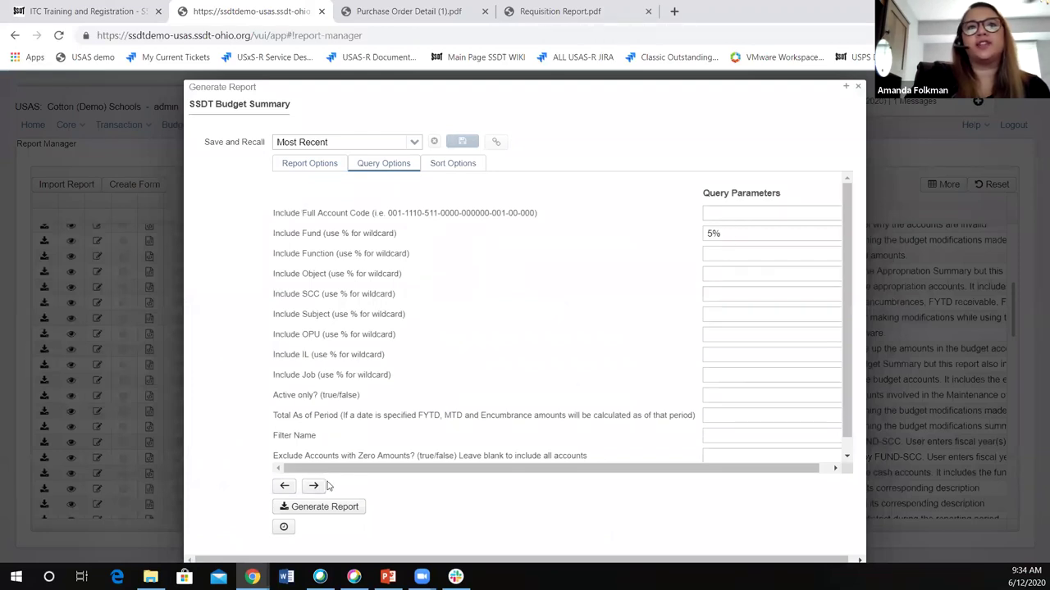
click(334, 512)
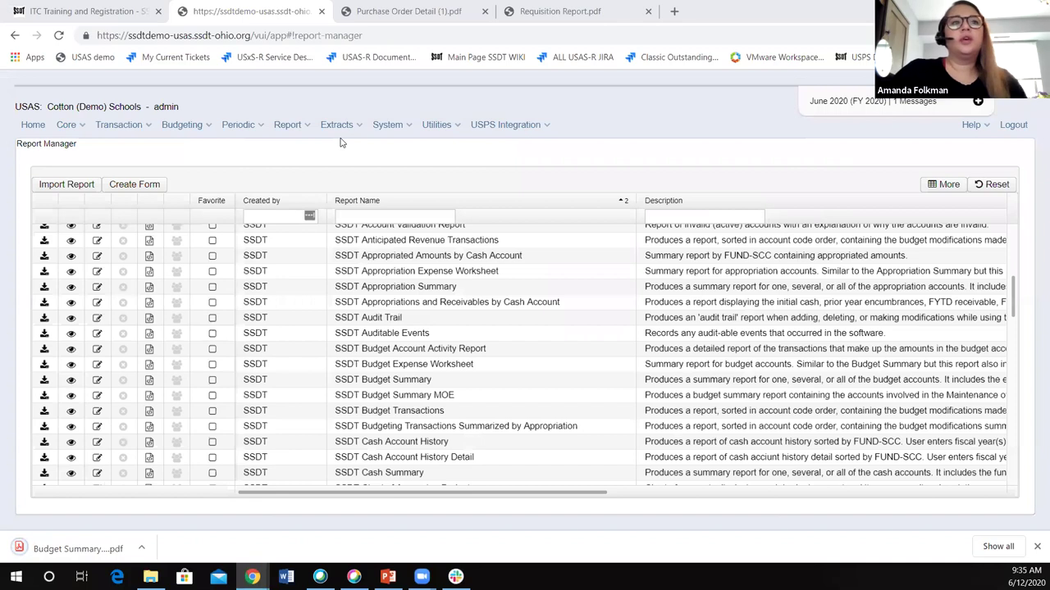
click(78, 548)
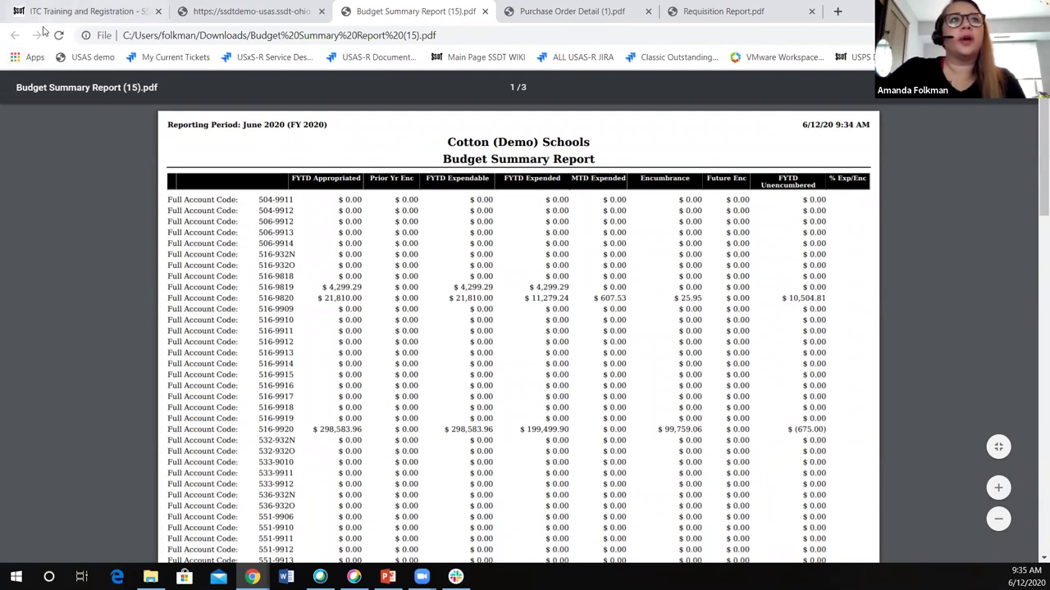
Generate the SSDT Budget Summary again as a PDF for fund 504, with the Summary Report option off.
click(246, 12)
click(45, 380)
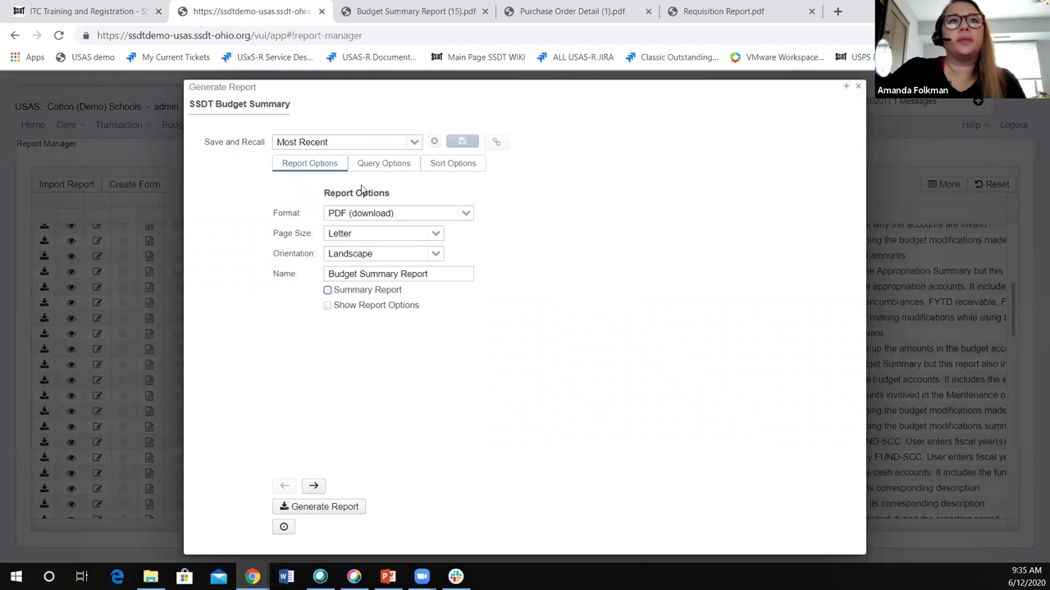
click(377, 164)
drag(722, 233, 693, 232)
text(504)
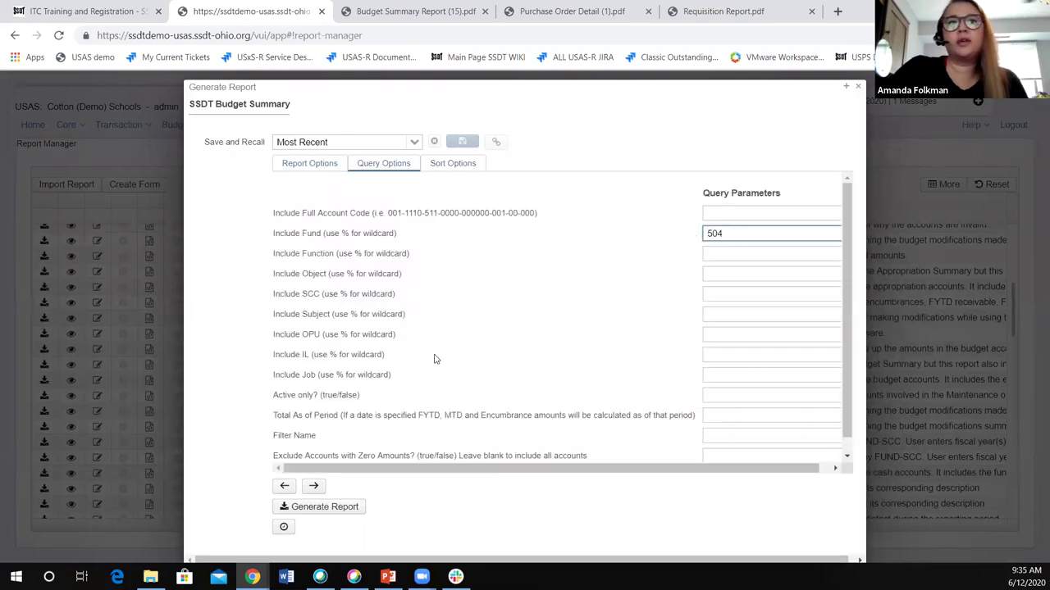
click(306, 507)
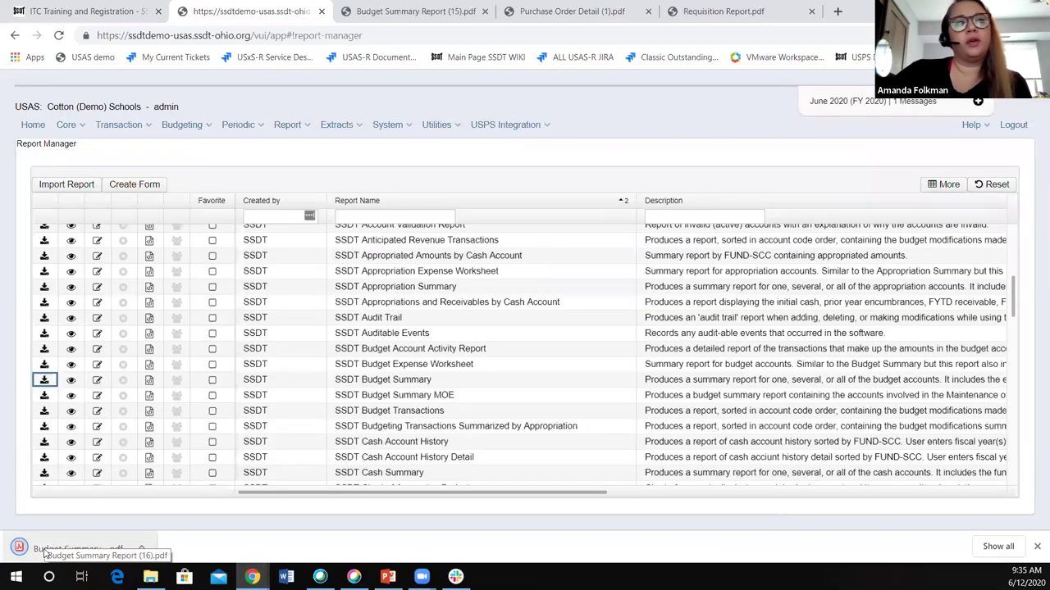
View the downloaded fund 504 Budget Summary PDF, examine its full account code lines, and switch to the PowerPoint presentation.
click(45, 551)
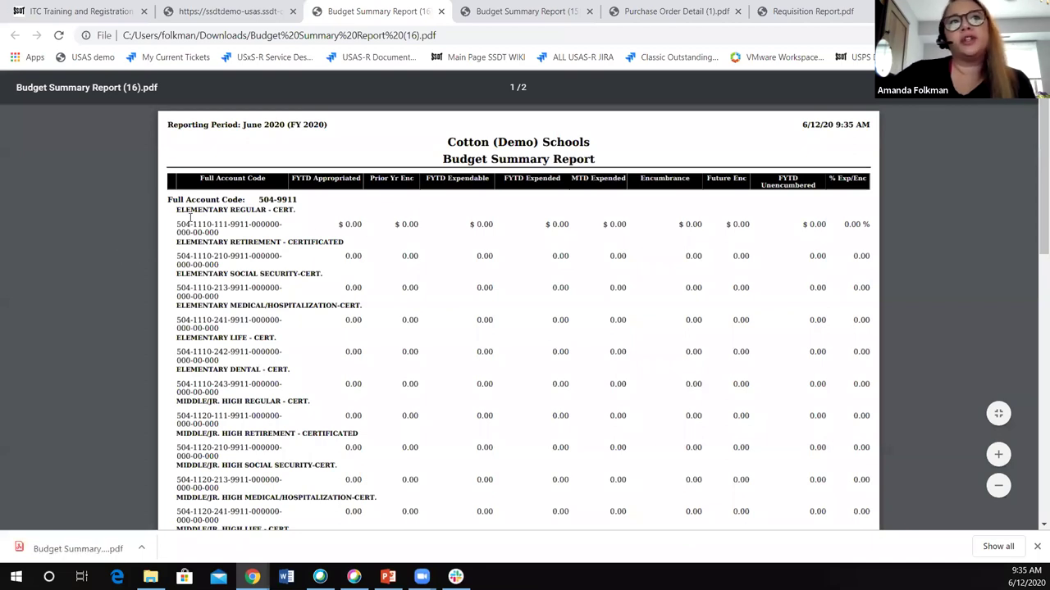
drag(175, 224, 248, 232)
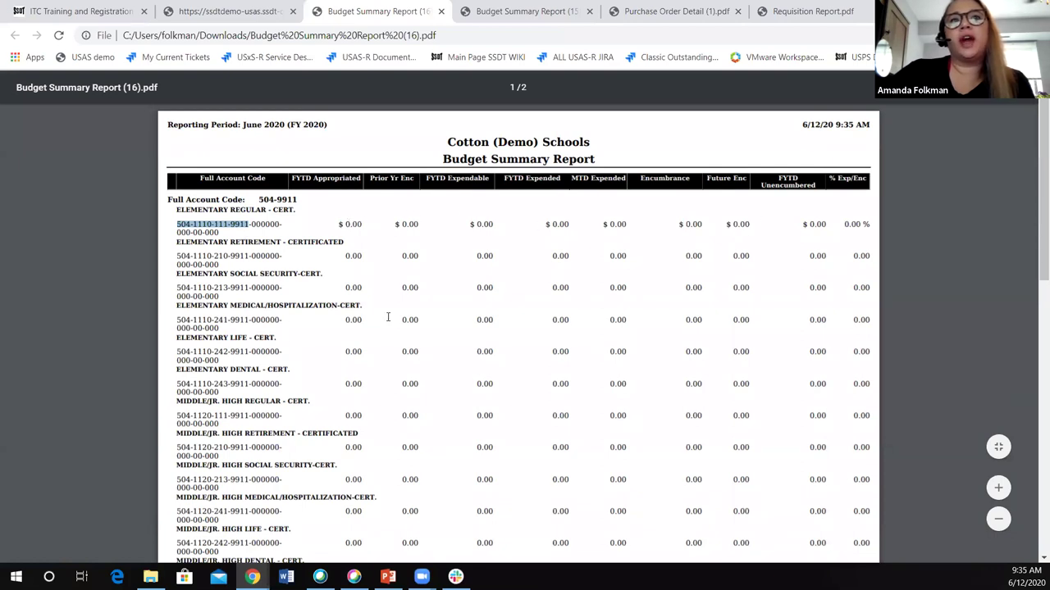
scroll(559, 270, down, 5)
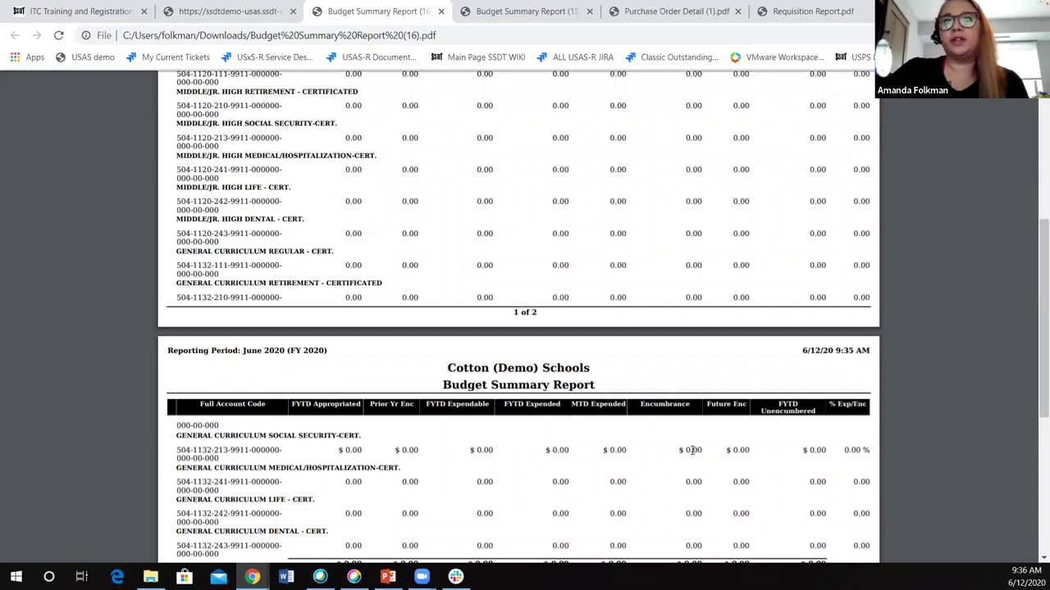
scroll(691, 451, up, 10)
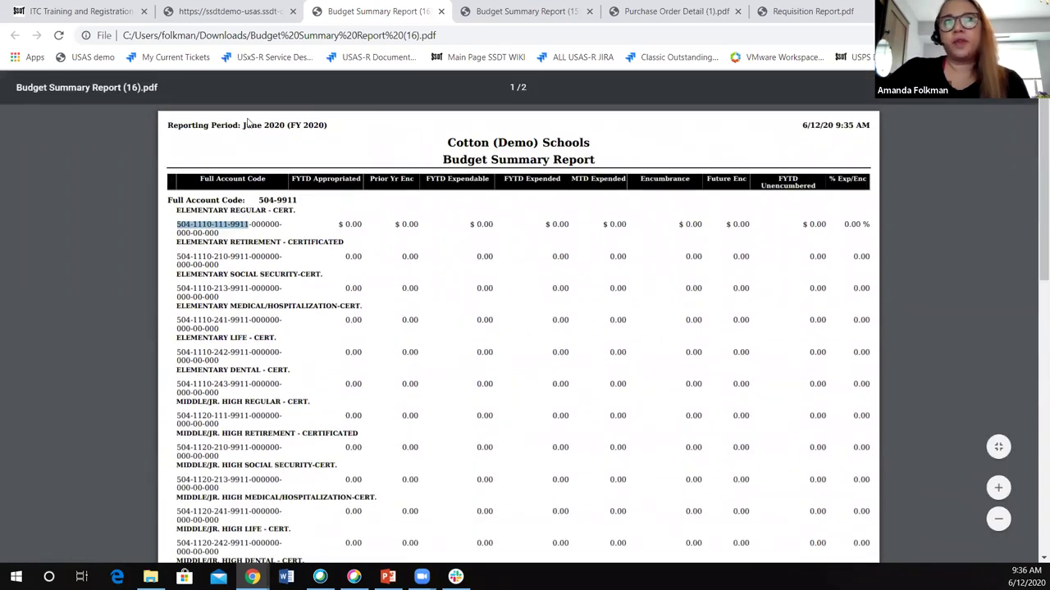
click(236, 11)
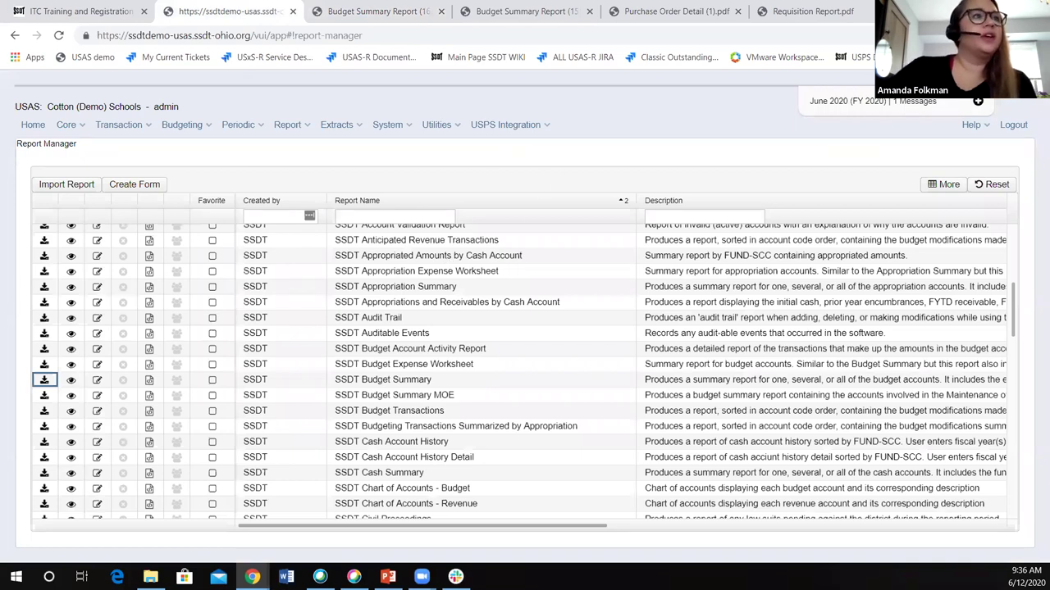
click(387, 577)
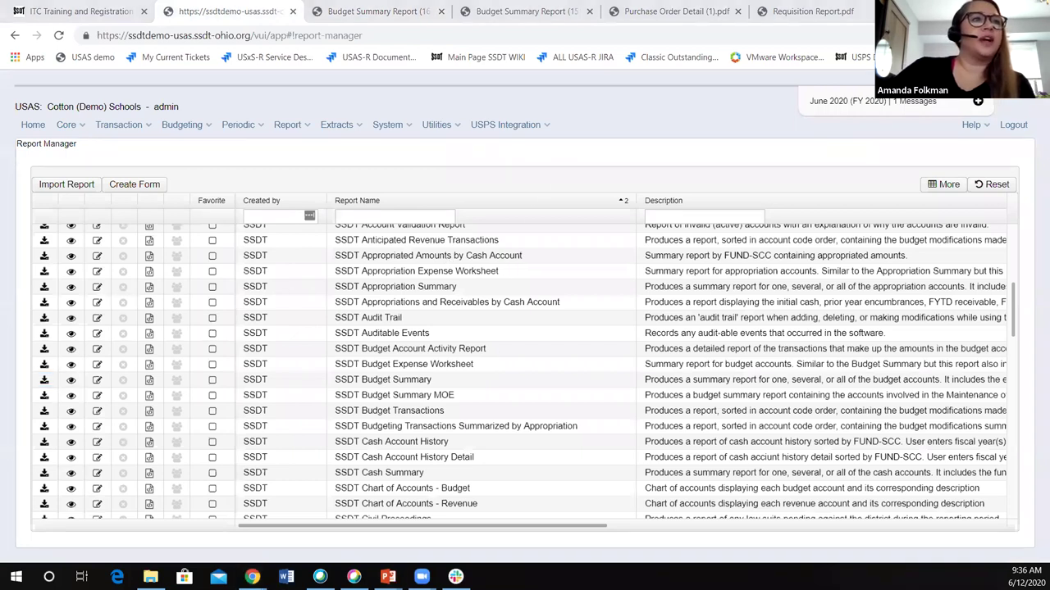
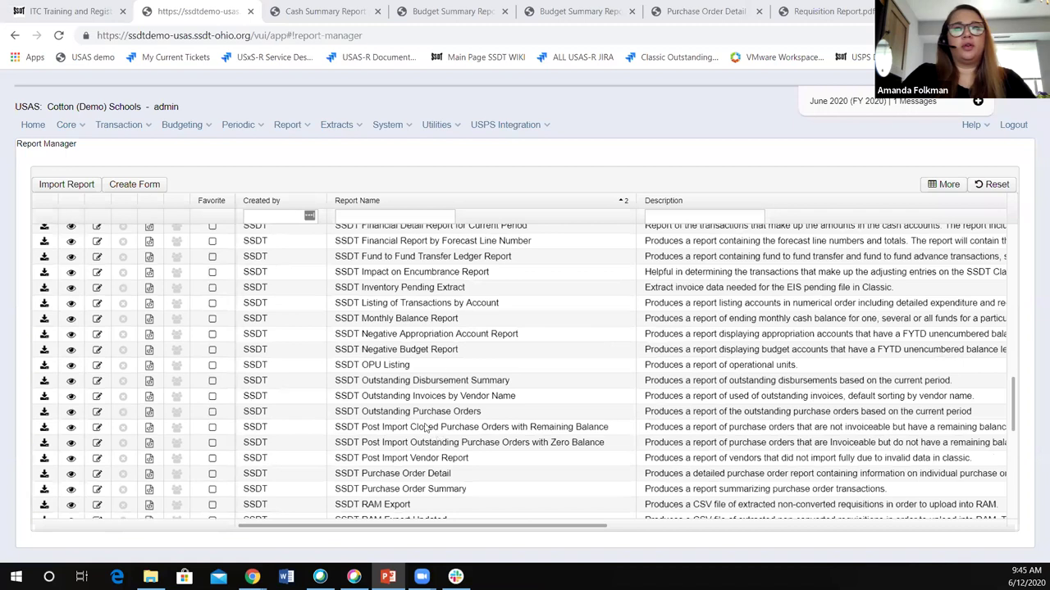
Filter the Report Name column by %outstanding% and examine the properties and filters of SSDT Outstanding Purchase Orders before returning to the report list.
click(395, 215)
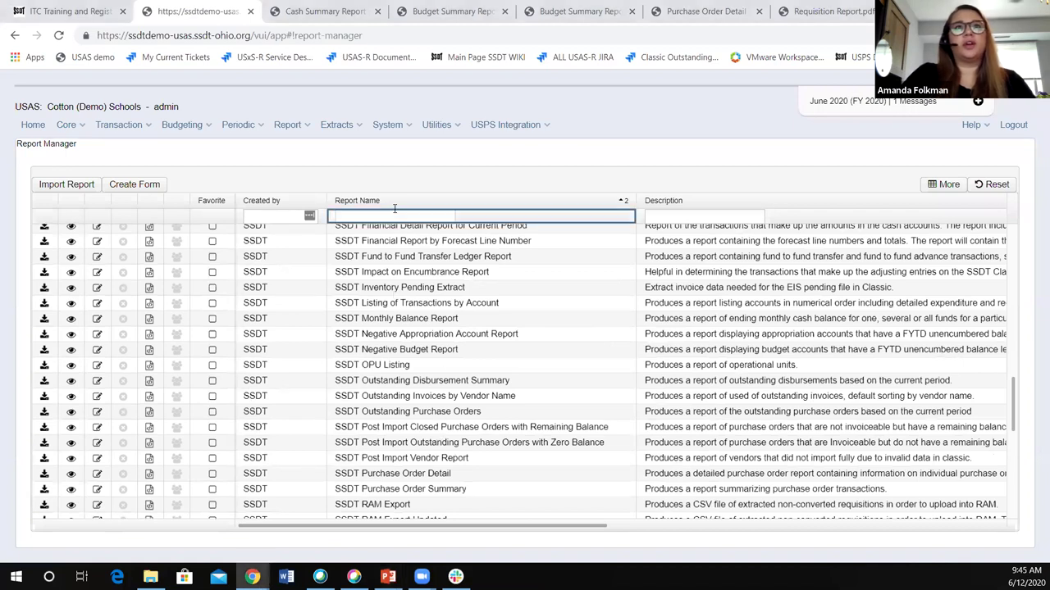
click(365, 241)
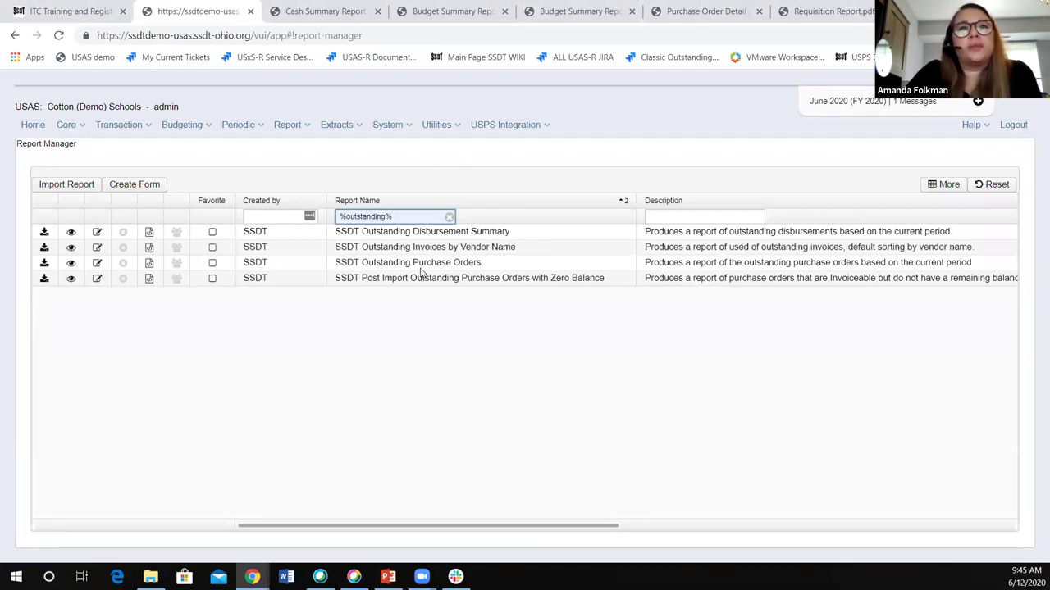
click(72, 264)
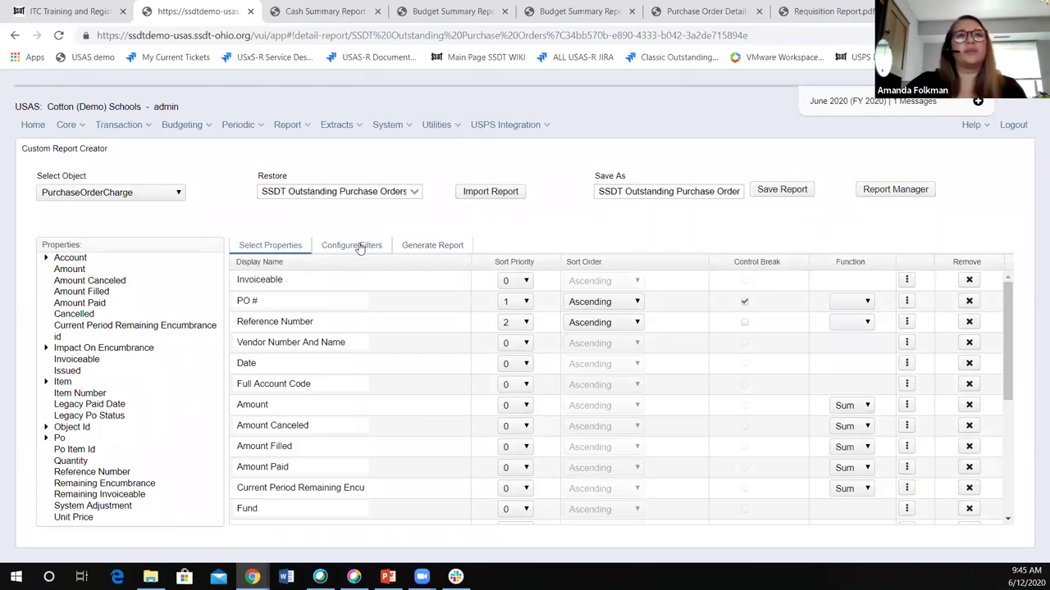
click(359, 249)
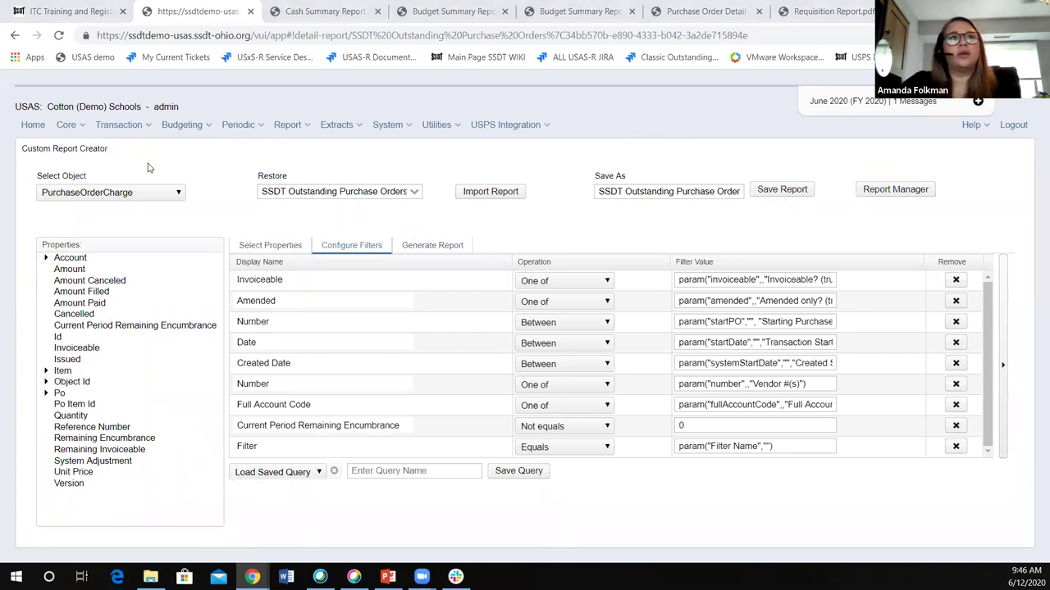
click(894, 191)
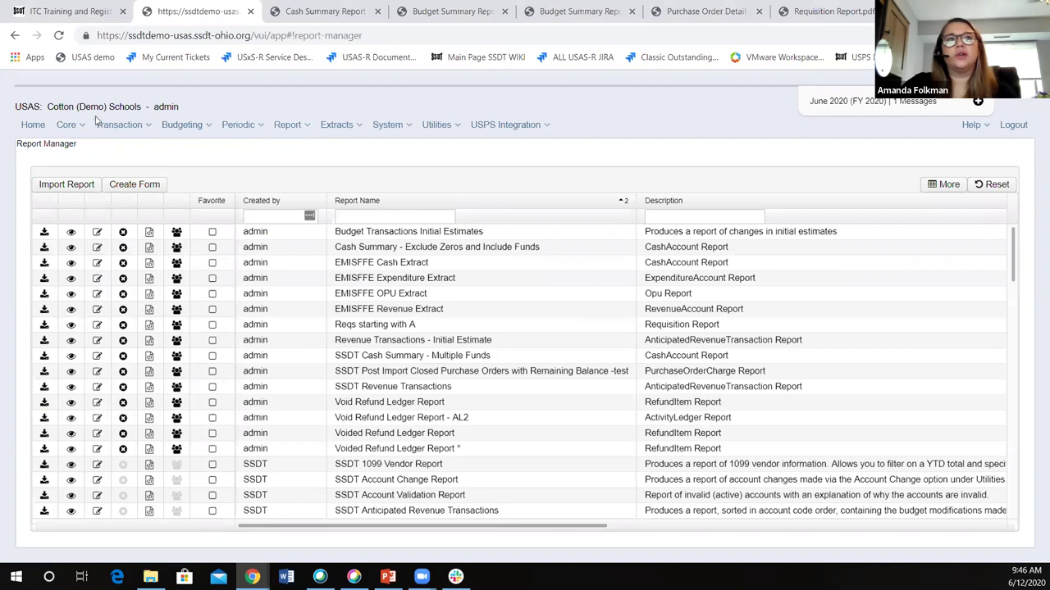
Filter the Purchase Orders grid by the exact PO # of the hotel reimbursement order and view that purchase order's details.
click(66, 124)
click(112, 130)
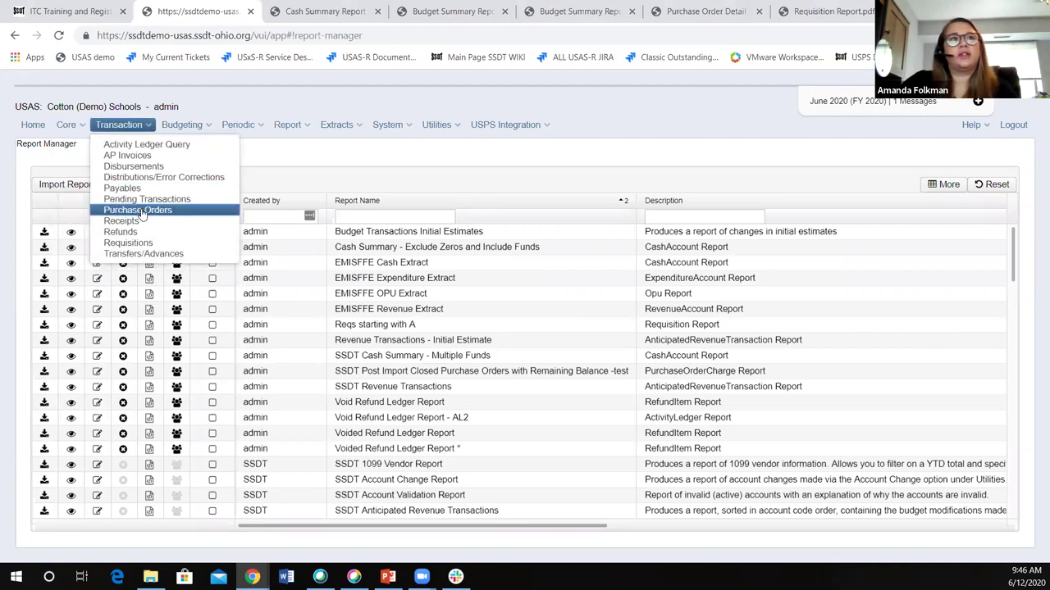
click(137, 210)
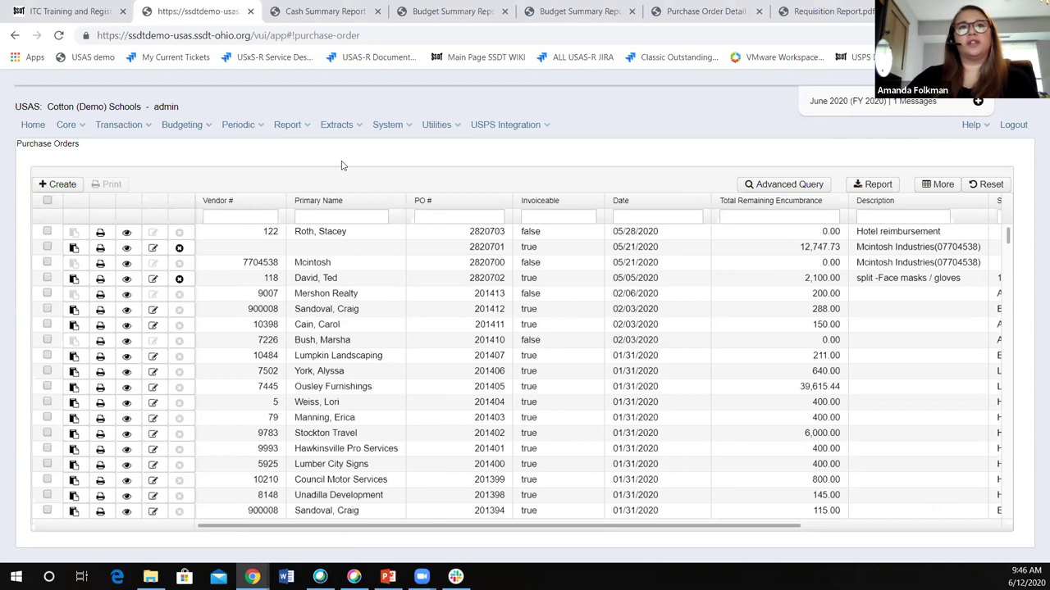
click(488, 213)
text(=2820703)
key(Return)
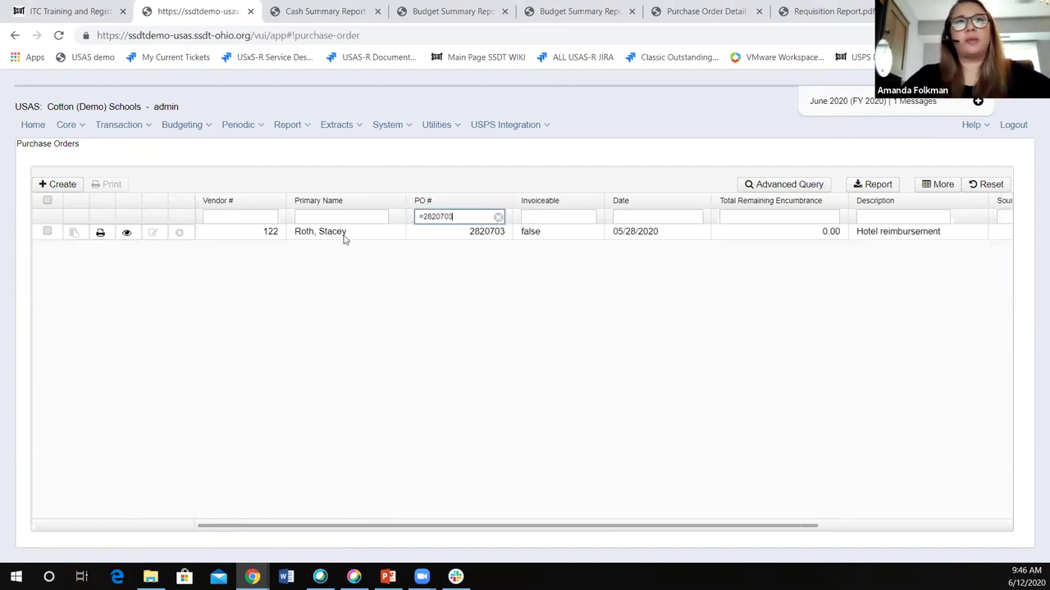
click(126, 232)
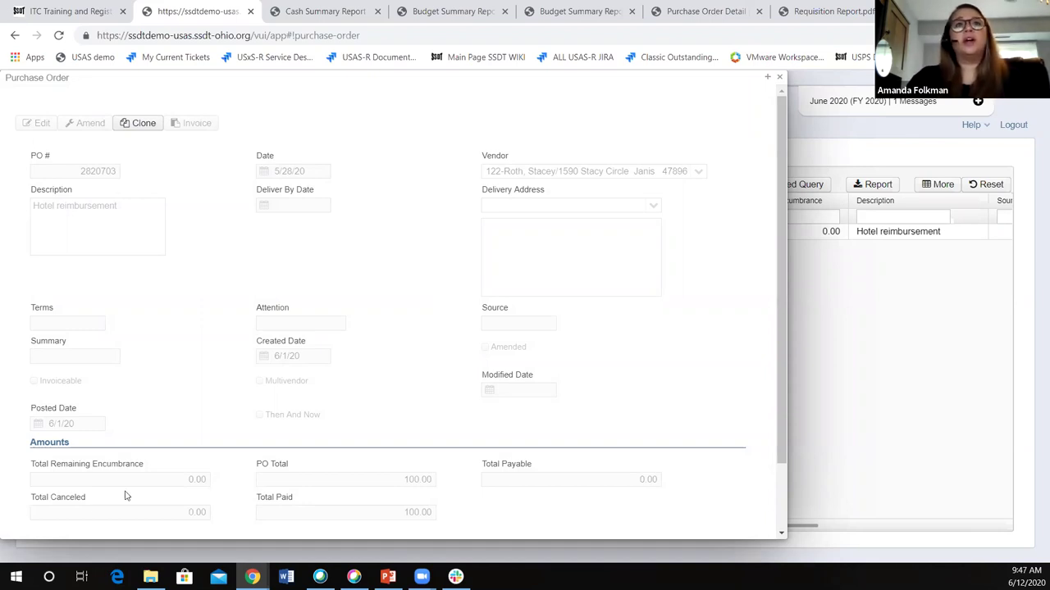
click(780, 78)
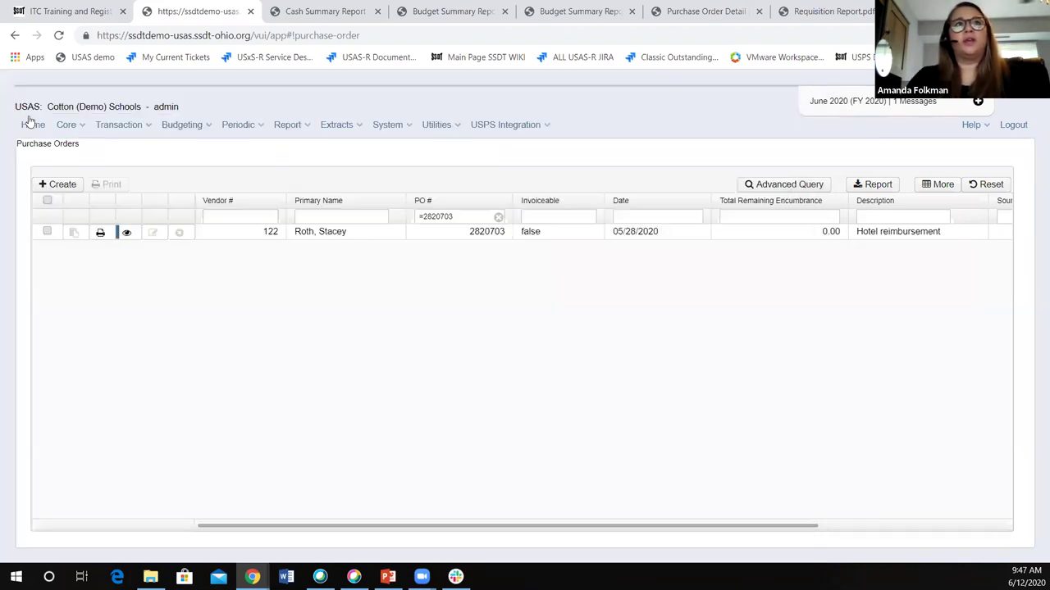
Look up the hotel reimbursement order's transactions in the Activity Ledger by filtering on its exact PO #.
click(121, 128)
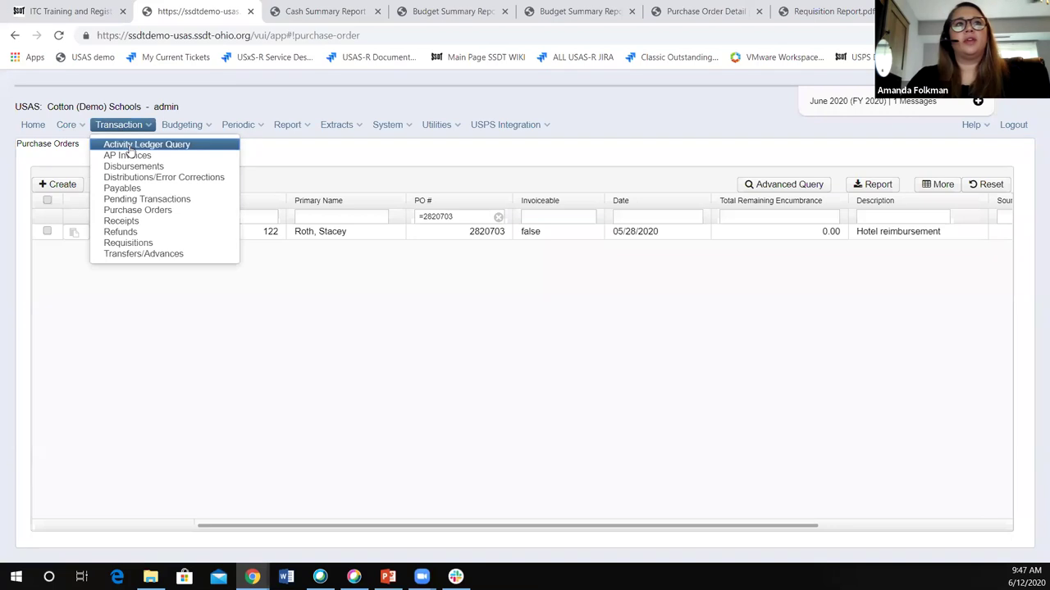
click(129, 147)
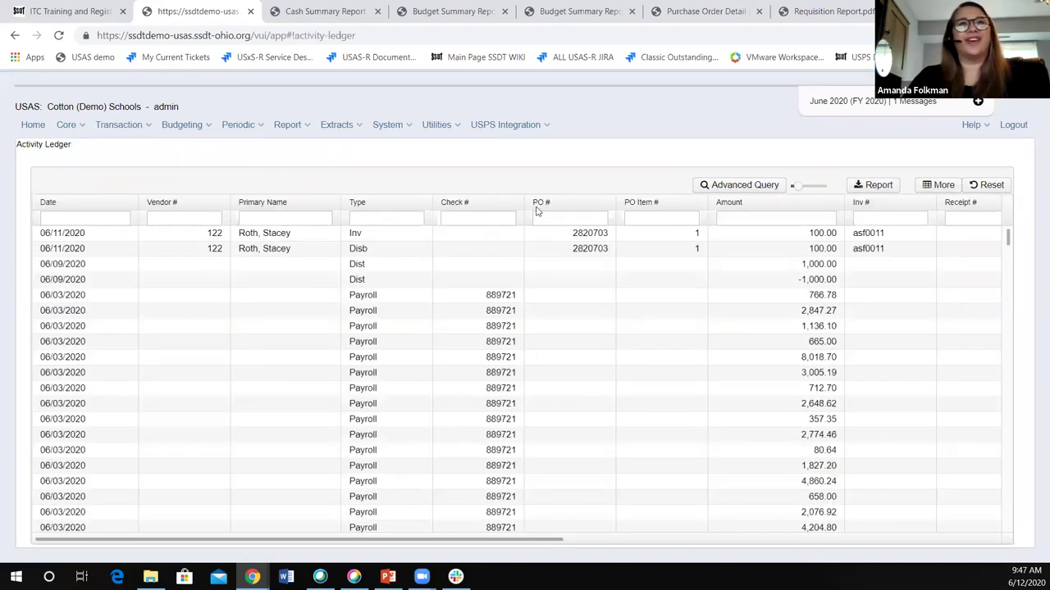
click(553, 216)
text(=2820703)
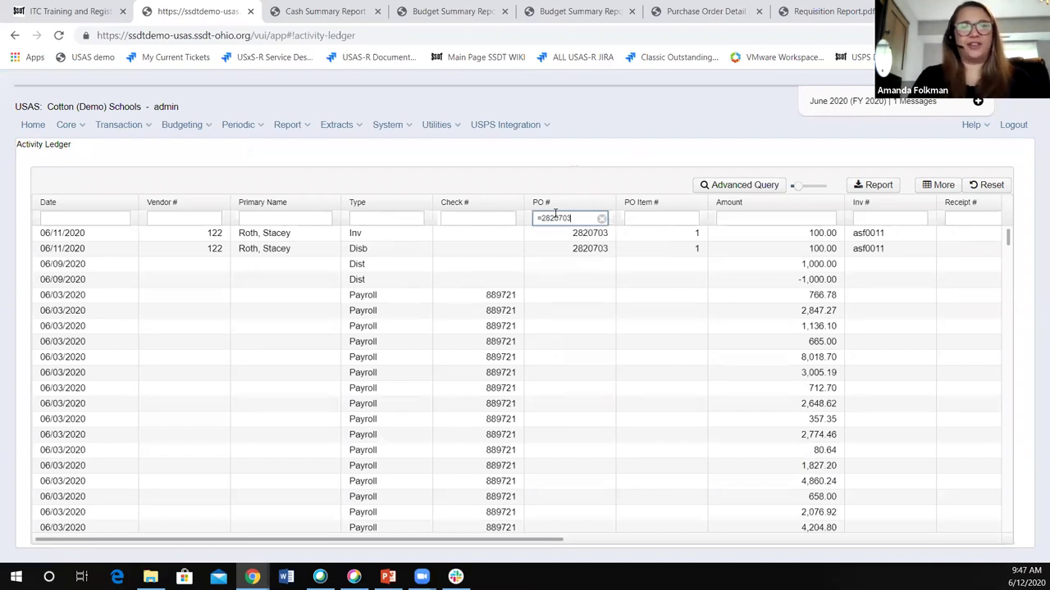
key(Return)
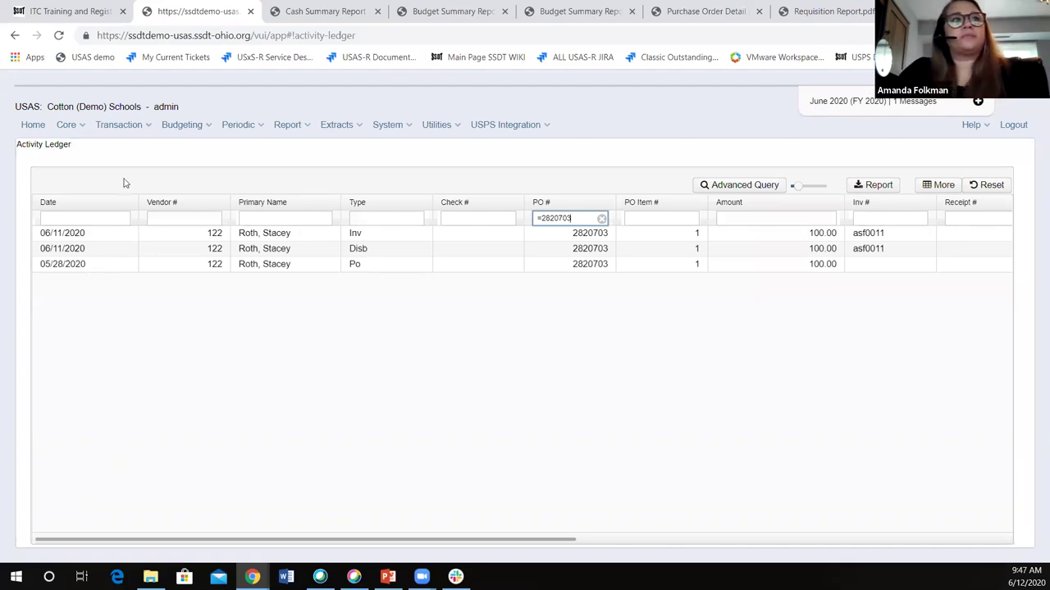
Make May 2020 the current posting period.
click(69, 128)
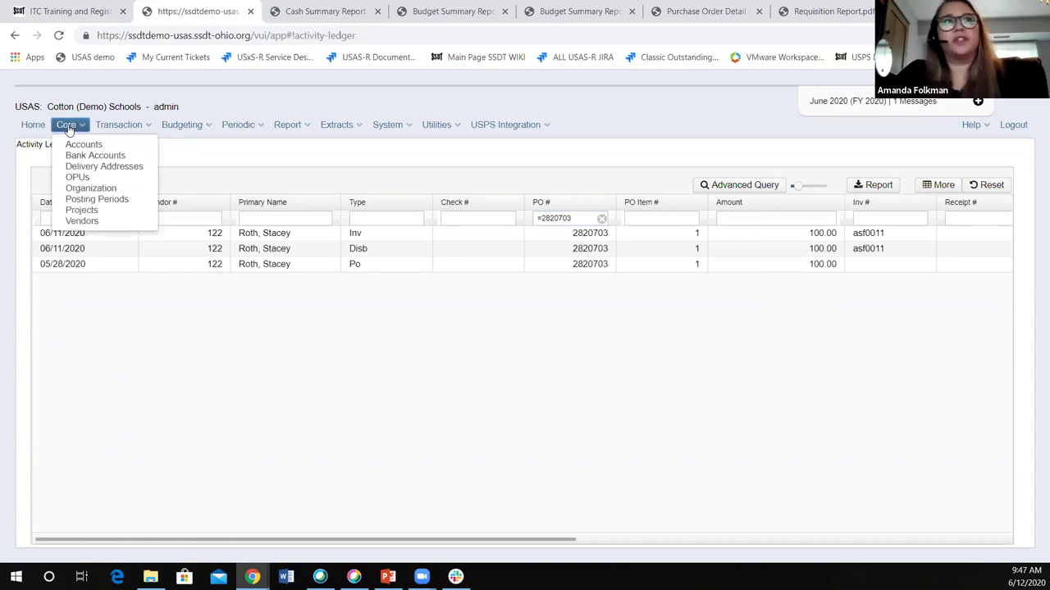
click(97, 199)
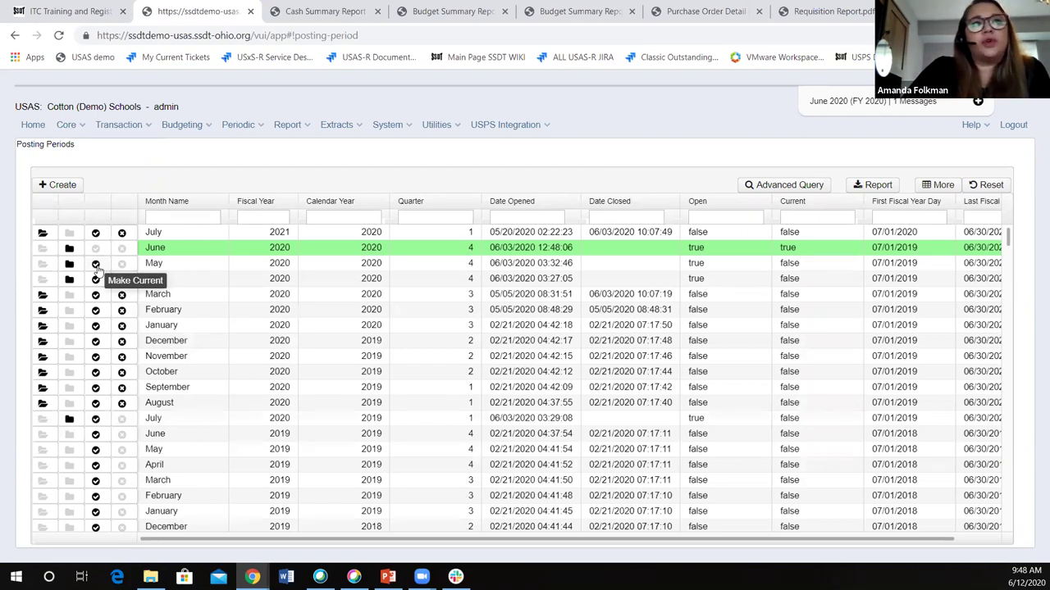
click(96, 264)
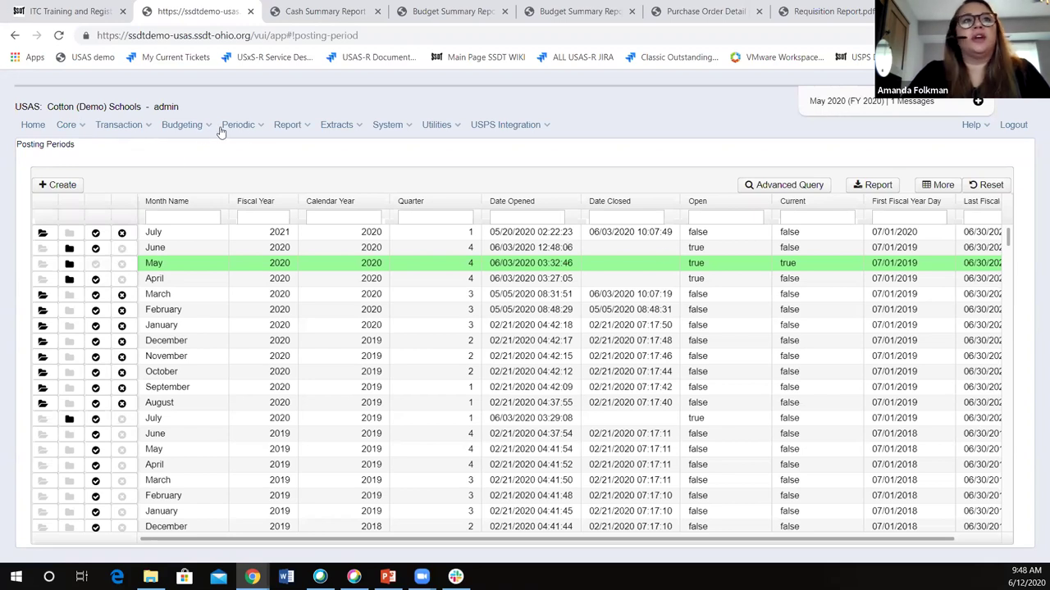
Find the %outstanding% reports, generate SSDT Outstanding Purchase Orders as a PDF for the prefilled purchase order range, and view the downloaded file.
click(282, 131)
click(290, 156)
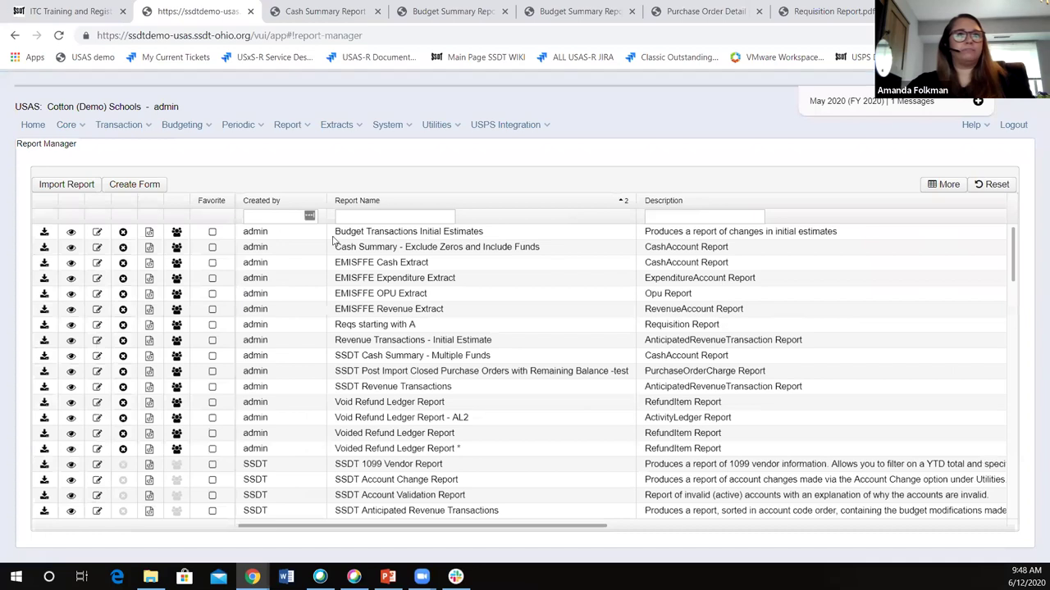
click(380, 217)
click(392, 241)
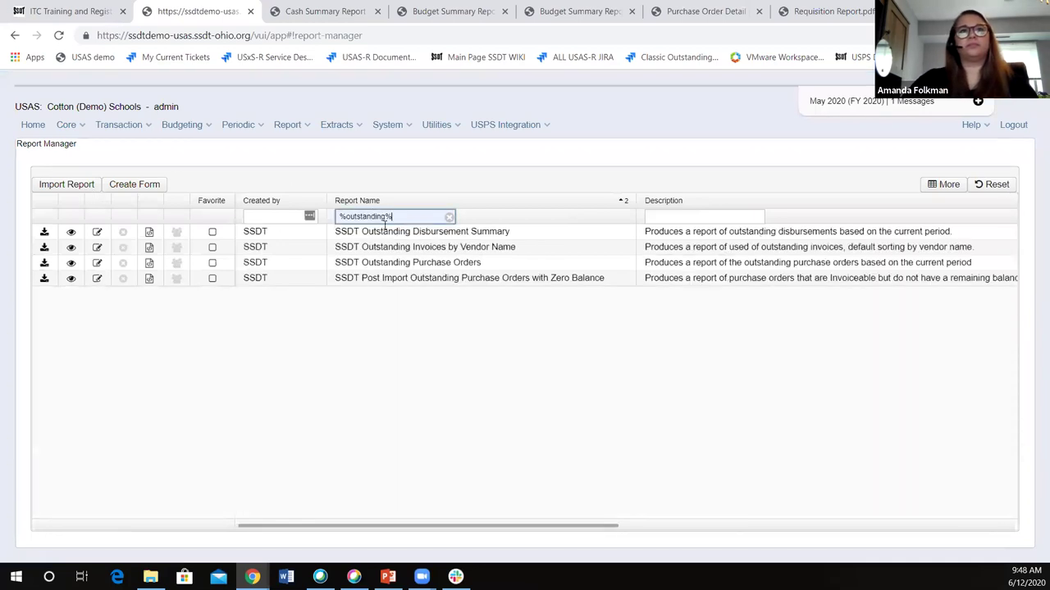
click(44, 262)
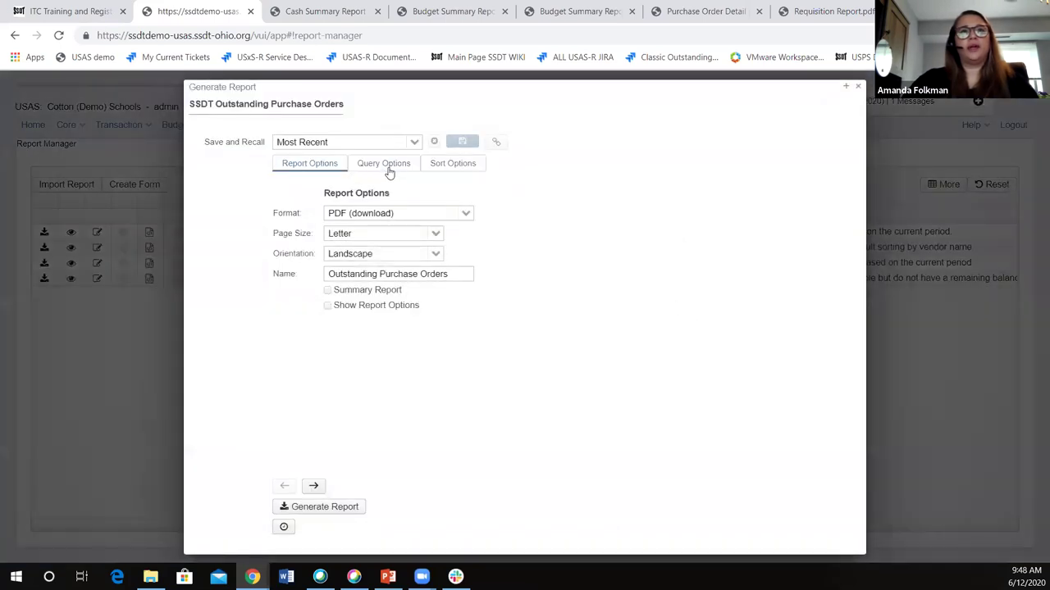
click(388, 168)
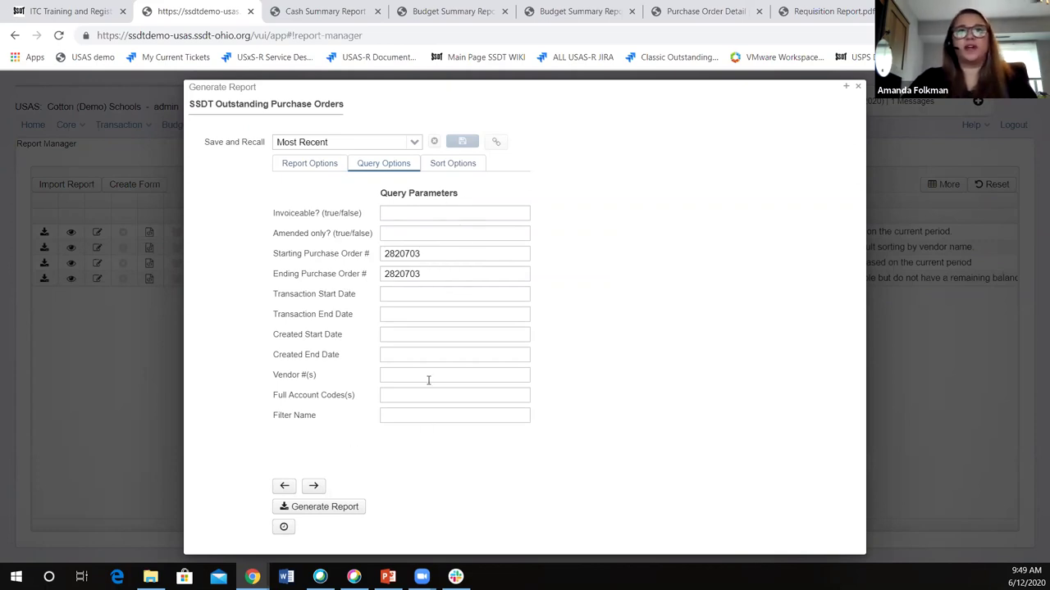
click(321, 507)
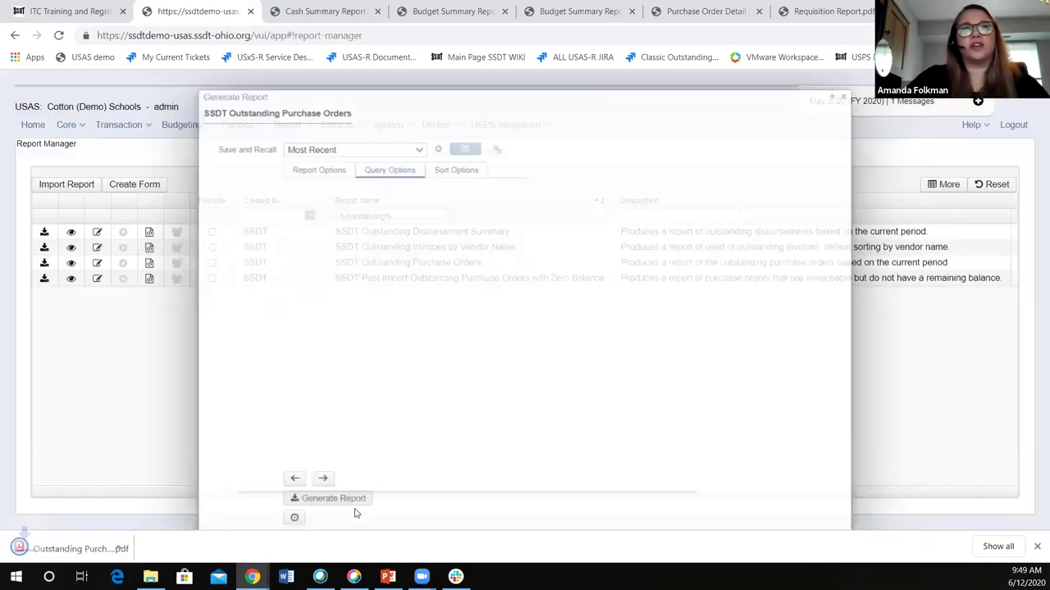
click(48, 551)
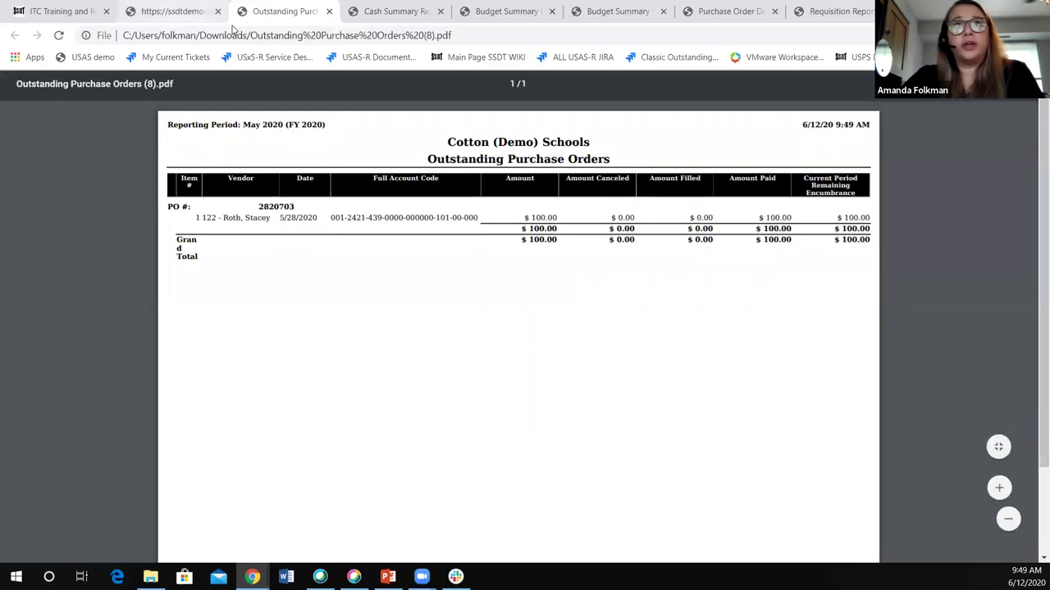
Return to the SSDT Outstanding Purchase Orders report and examine its query options, including the Invoiceable parameter.
click(185, 11)
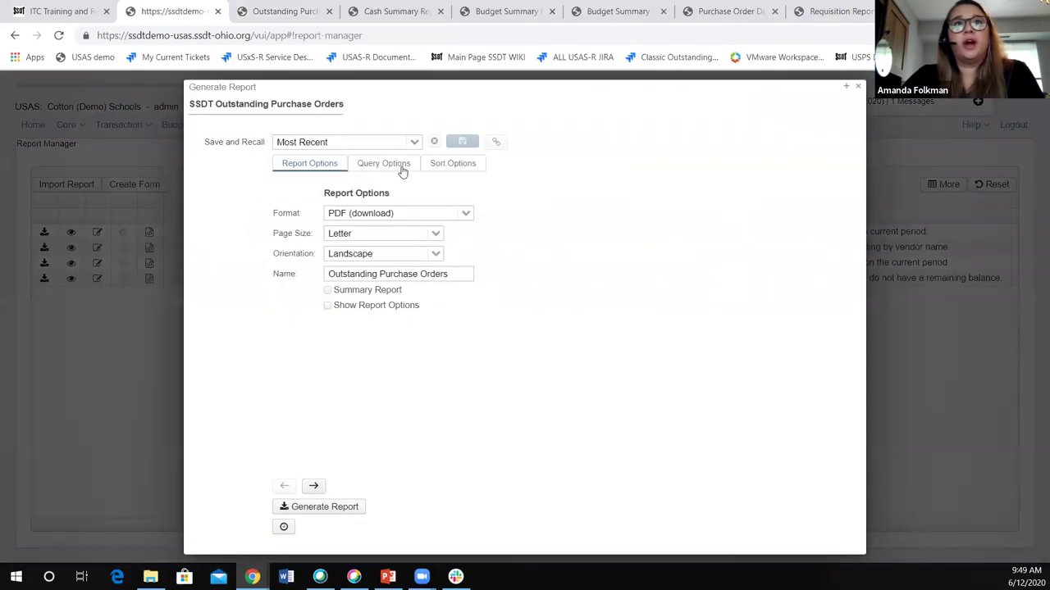
click(401, 167)
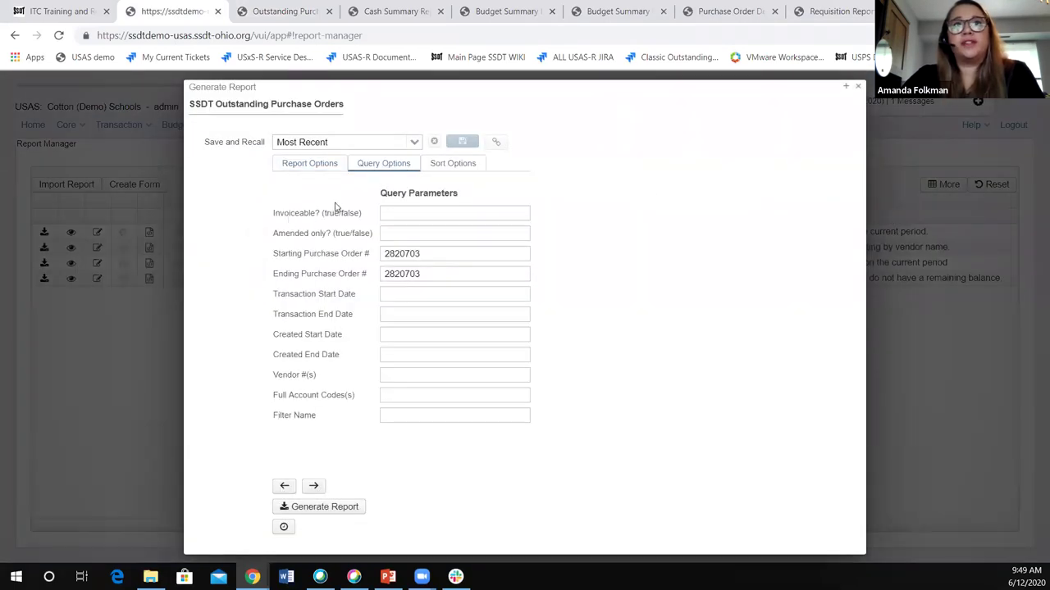
click(416, 213)
click(242, 197)
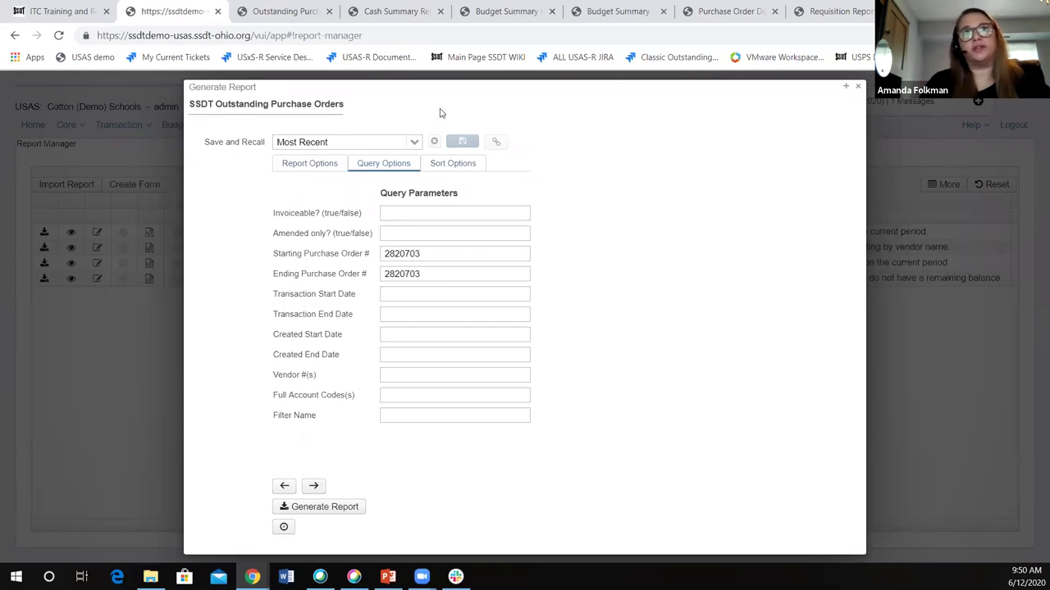
Try t as the Invoiceable value in the Outstanding Purchase Orders query options and clear it again.
click(437, 214)
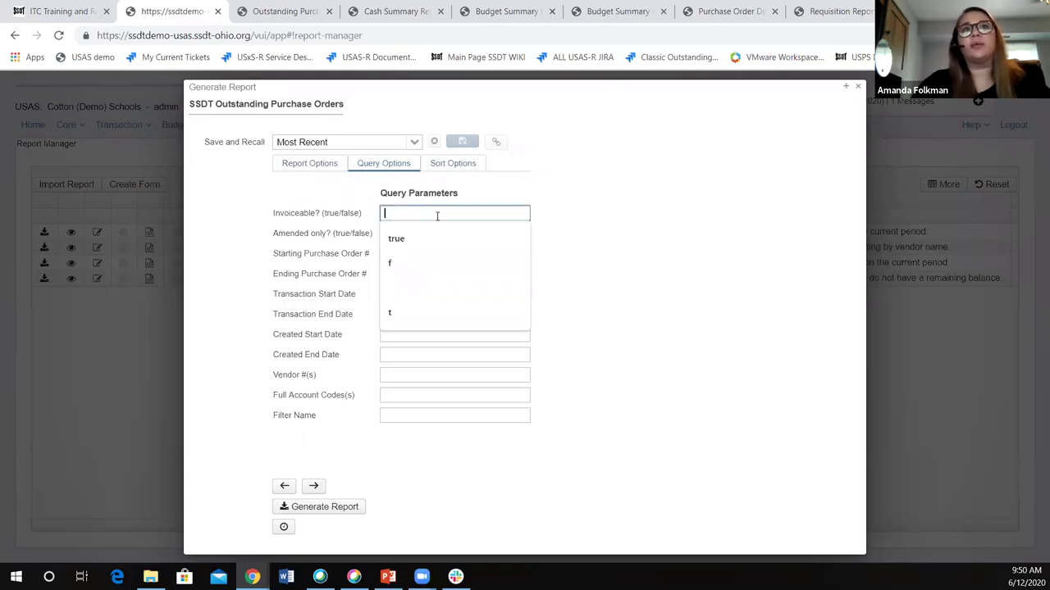
text(t)
click(241, 228)
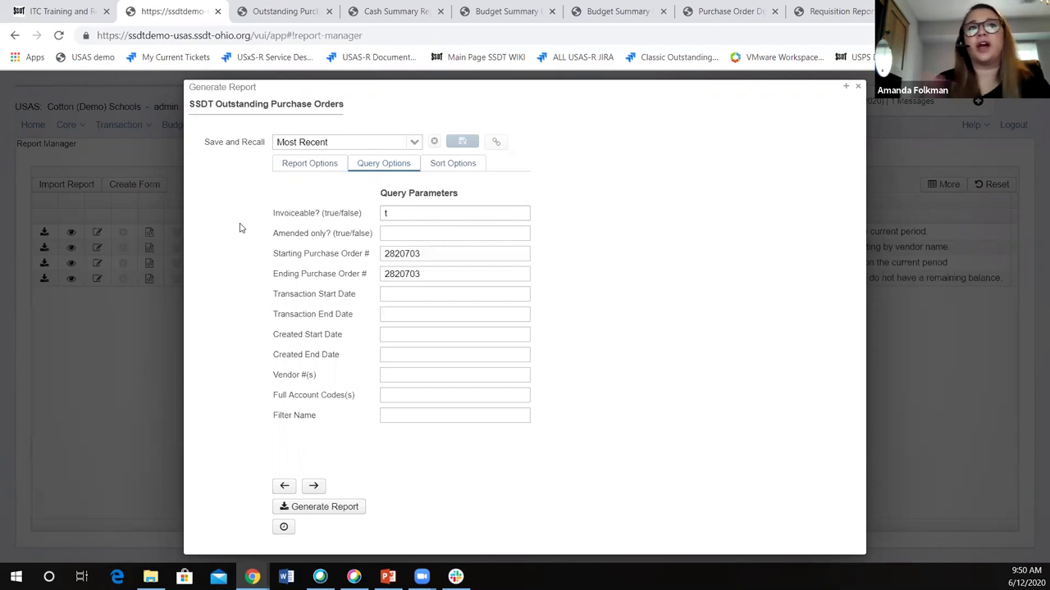
click(403, 213)
key(BackSpace)
key(Escape)
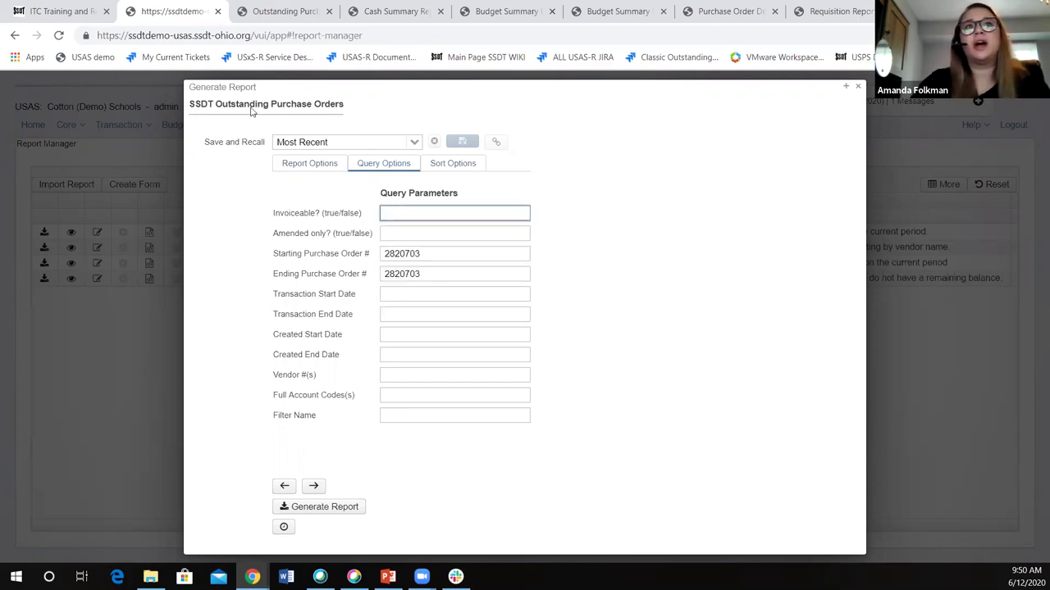
click(759, 170)
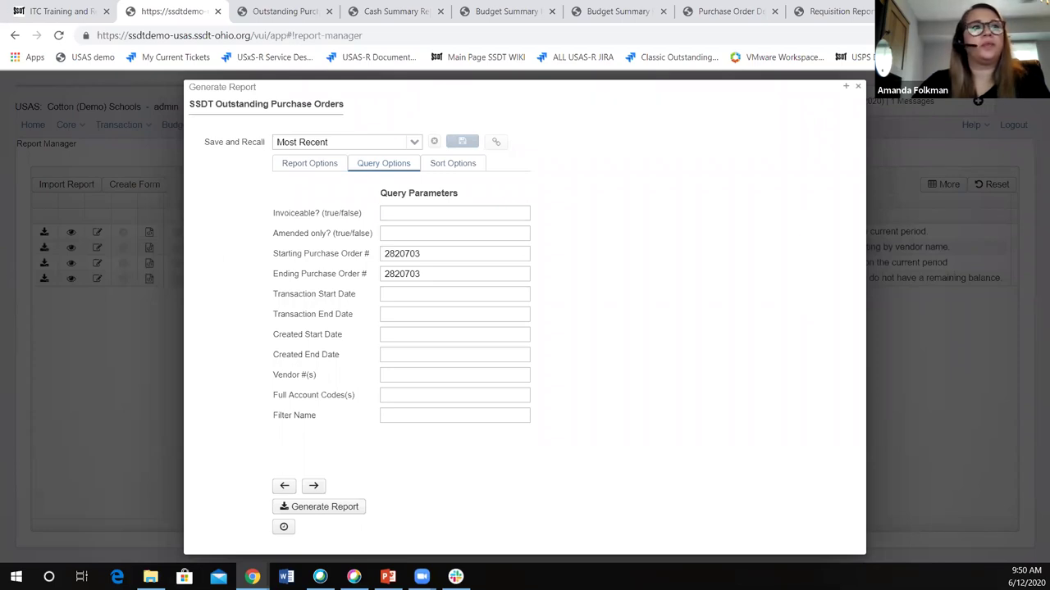
Switch to the PowerPoint presentation and show the PO Reports slide as a slide show.
key(alt+Tab)
key(shift+F5)
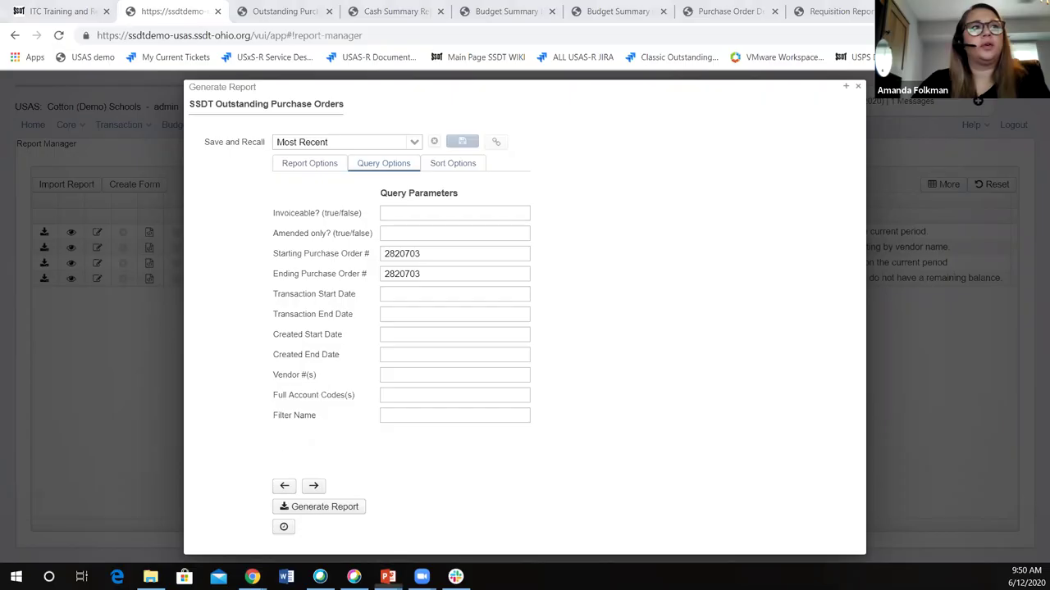
key(Right)
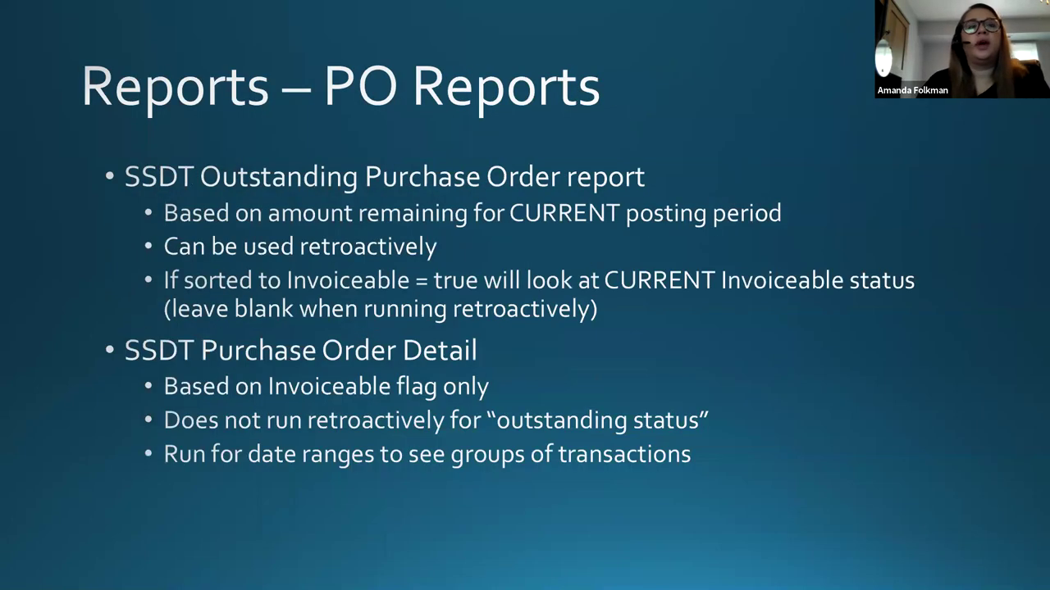
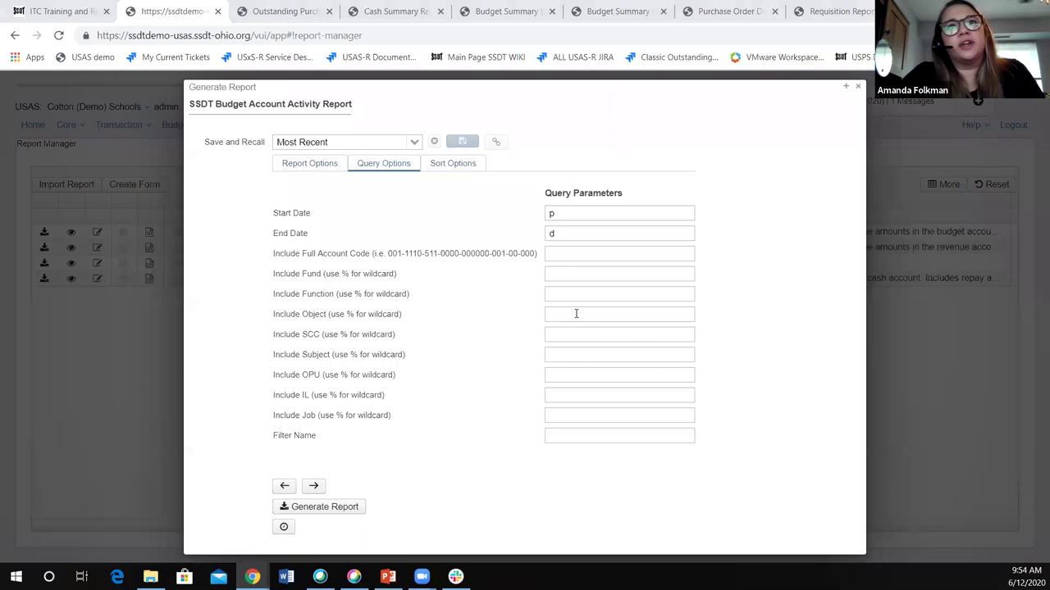
Try 4%,6% and 4%%,6%% as Include Object values in the SSDT Budget Account Activity Report query, and clear the parameter.
click(576, 314)
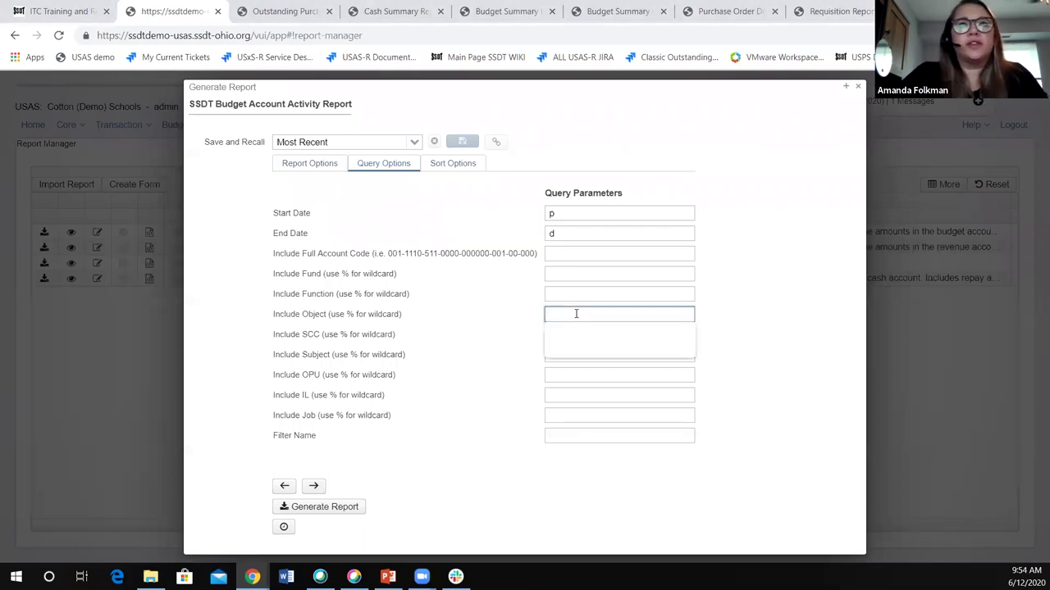
text(4%)
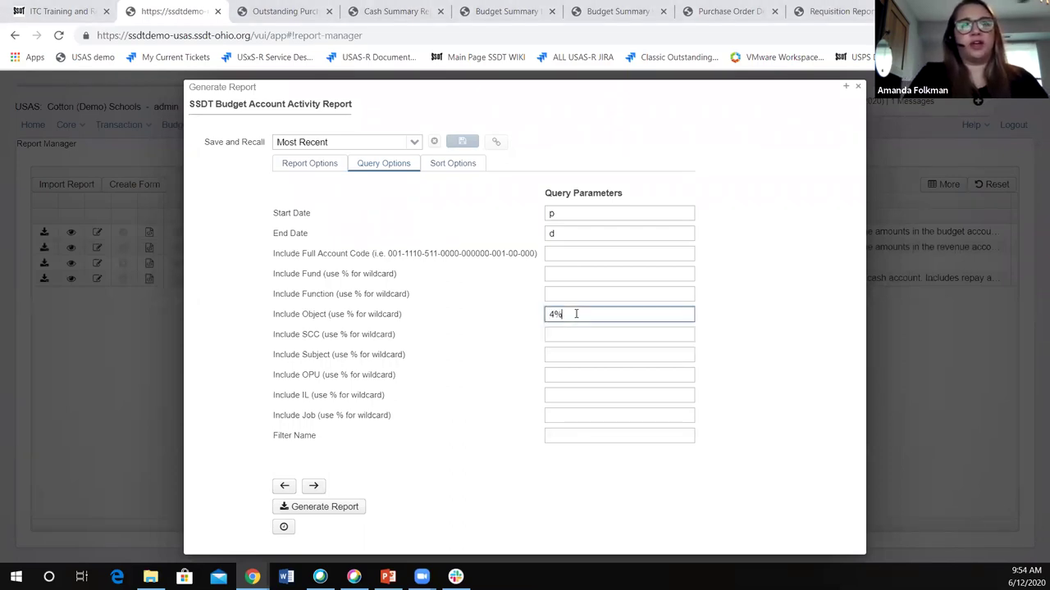
text(,6%)
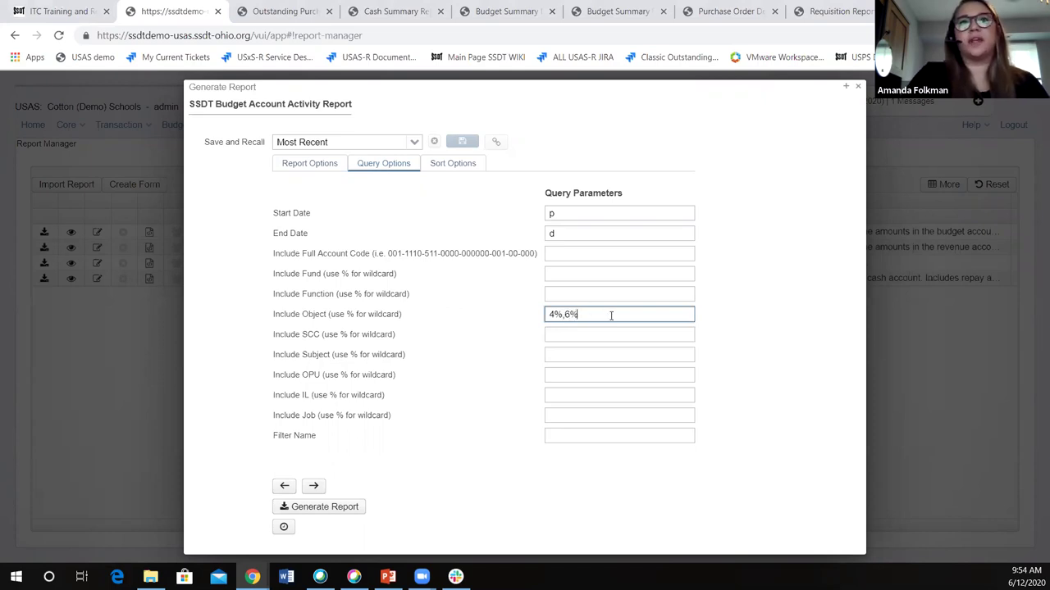
text(%)
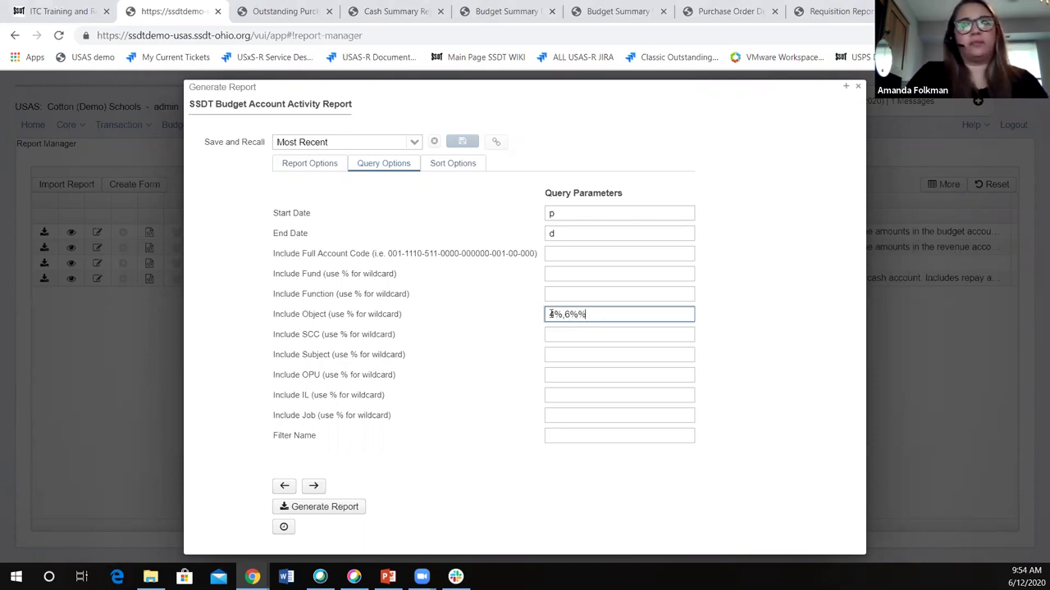
click(561, 317)
text(%)
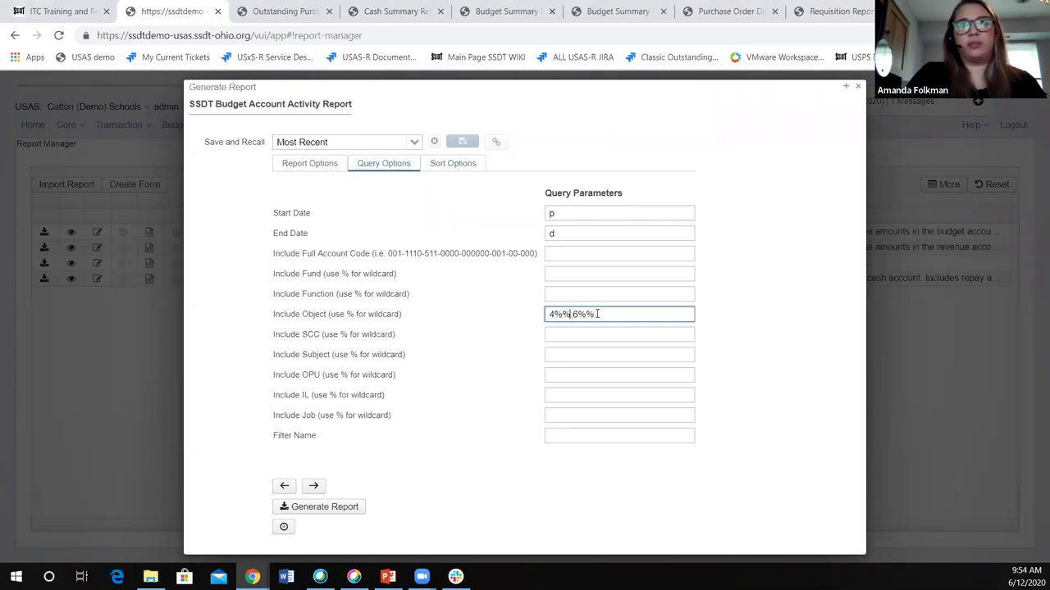
drag(618, 312, 534, 321)
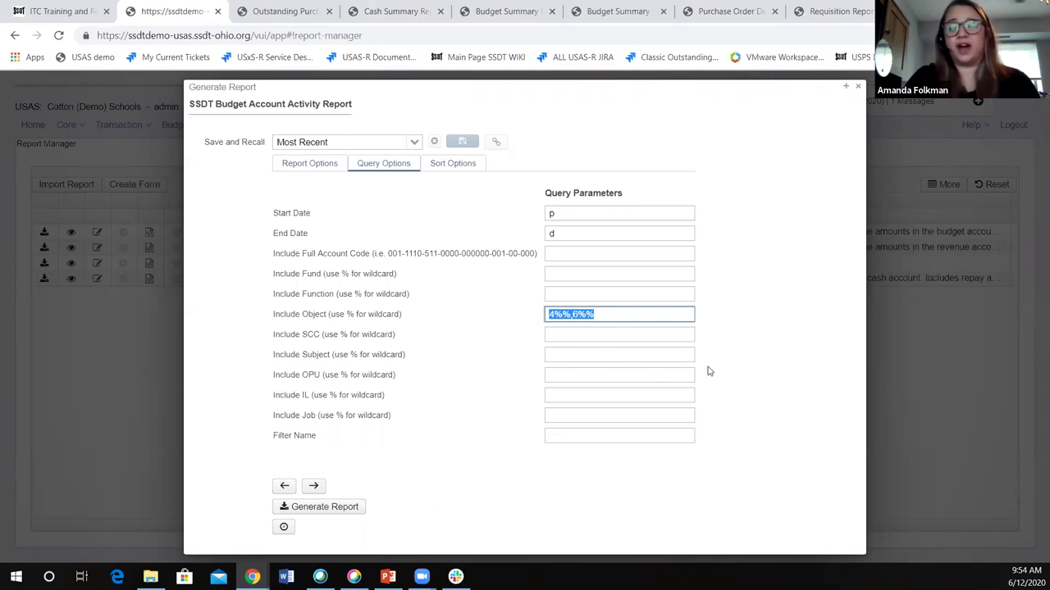
key(BackSpace)
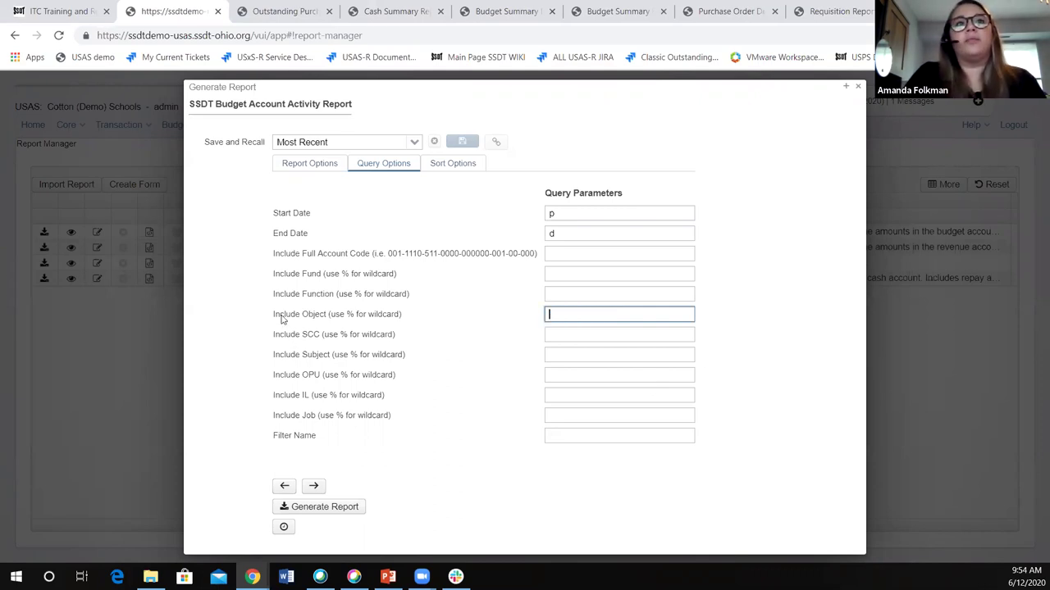
Try 5% as the Include Object value and clear it, and close the Budget Account Activity Report's generation dialog.
text(5)
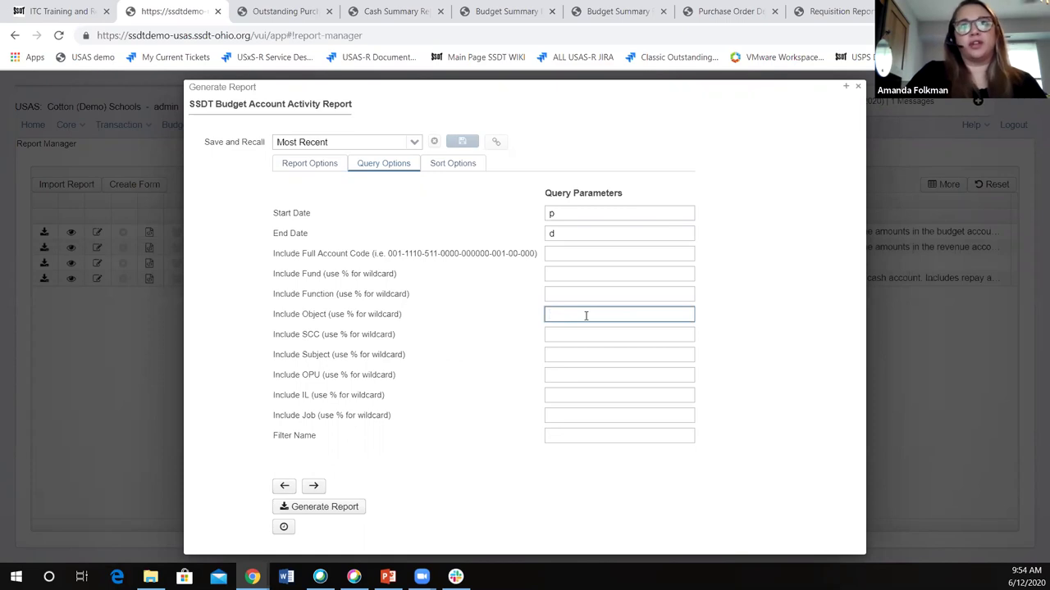
text(%)
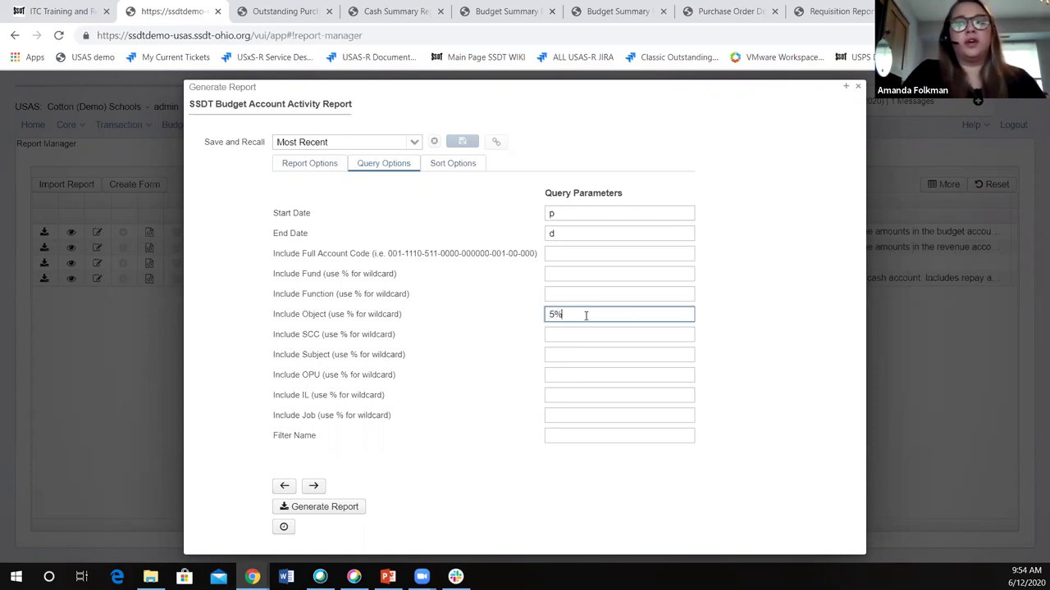
key(BackSpace)
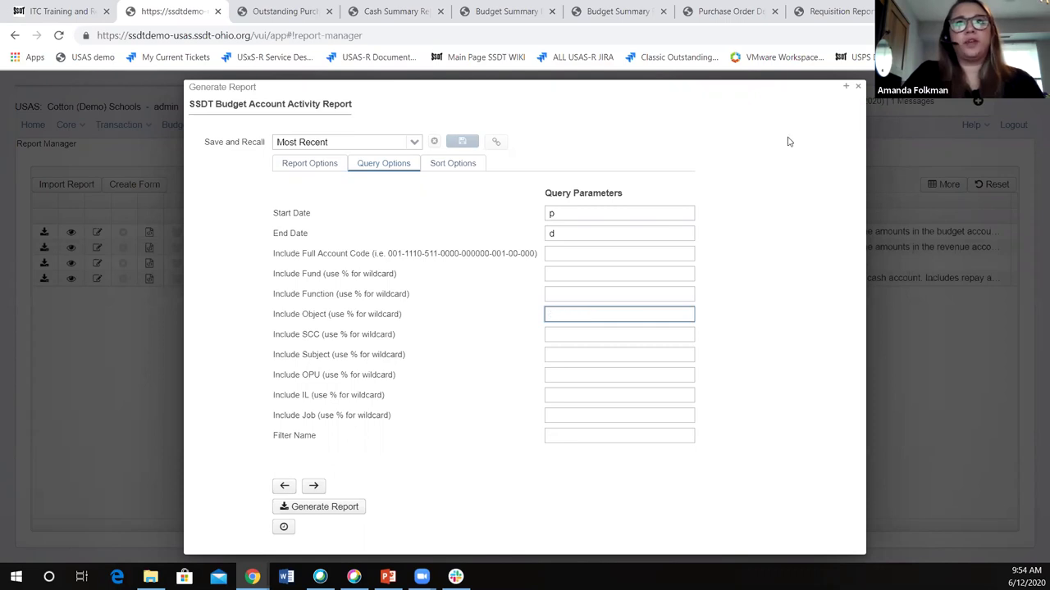
click(858, 86)
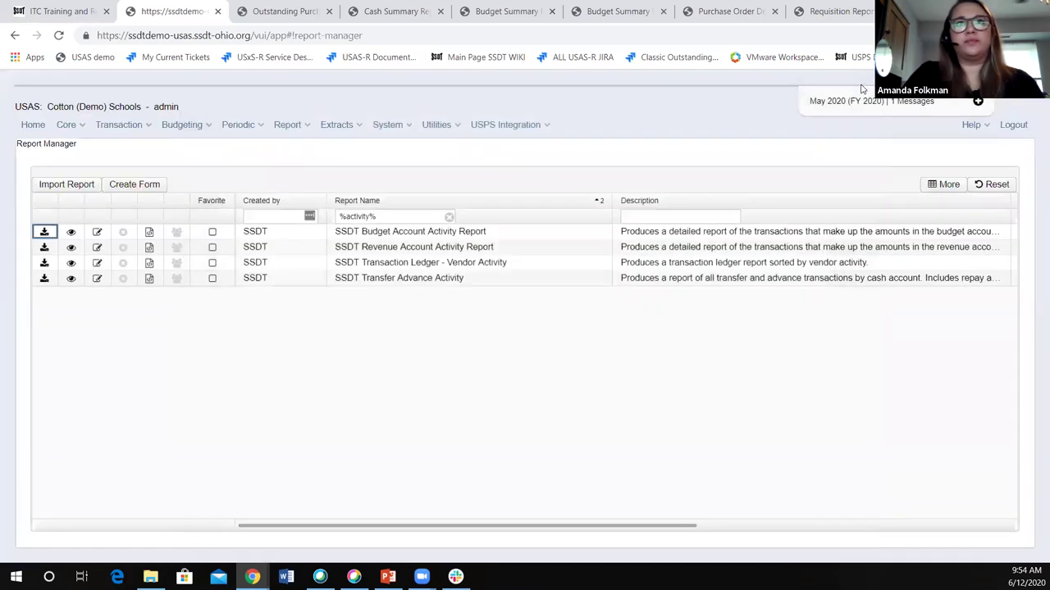
Open the SSDT Budget Account Activity Report in the Custom Report Creator and set its Object filter's operation to One of.
click(71, 234)
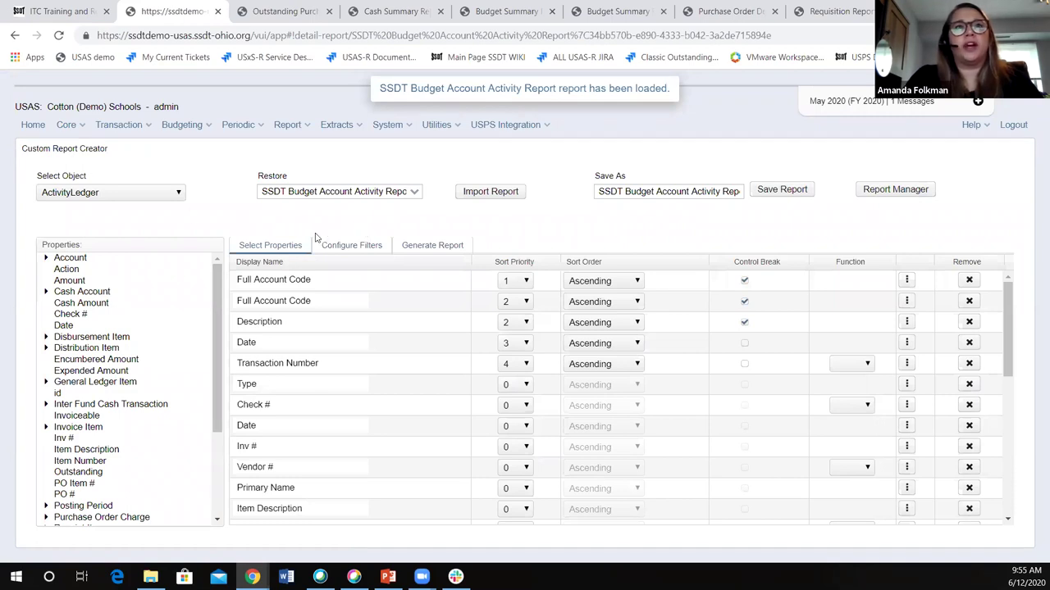
click(358, 247)
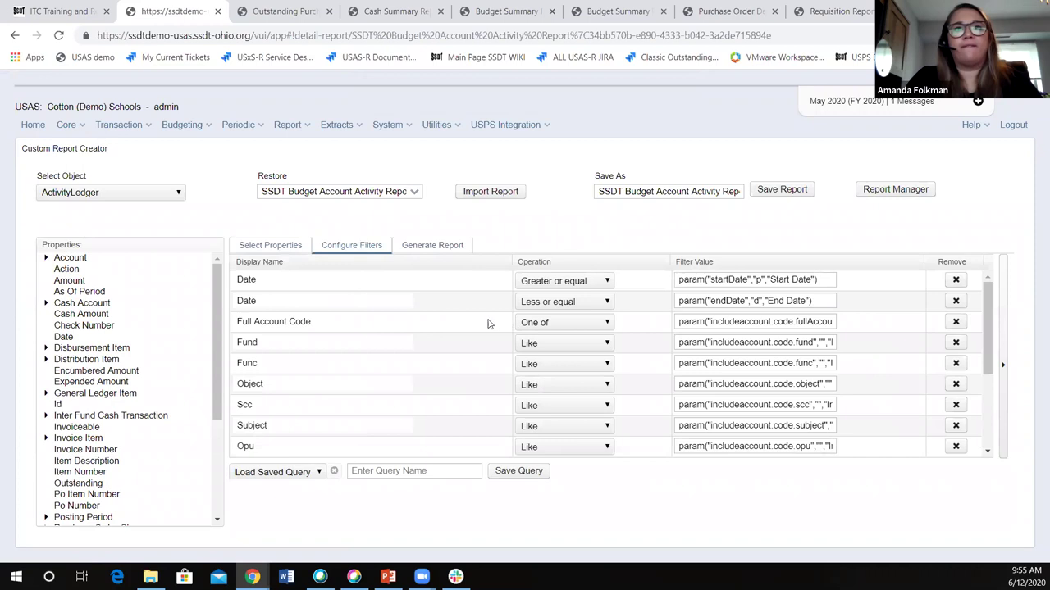
scroll(490, 298, down, 2)
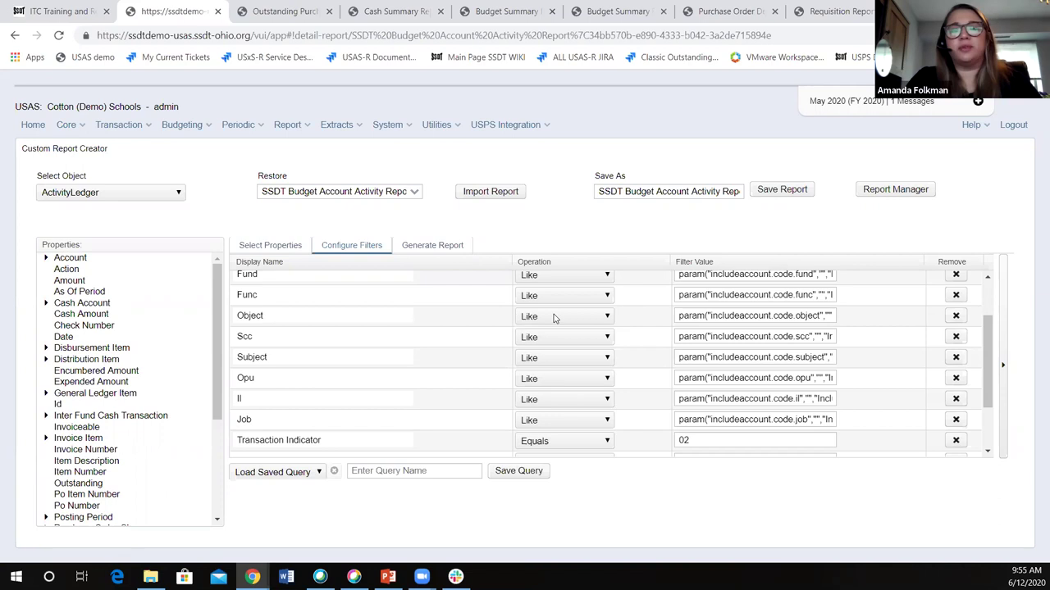
click(607, 317)
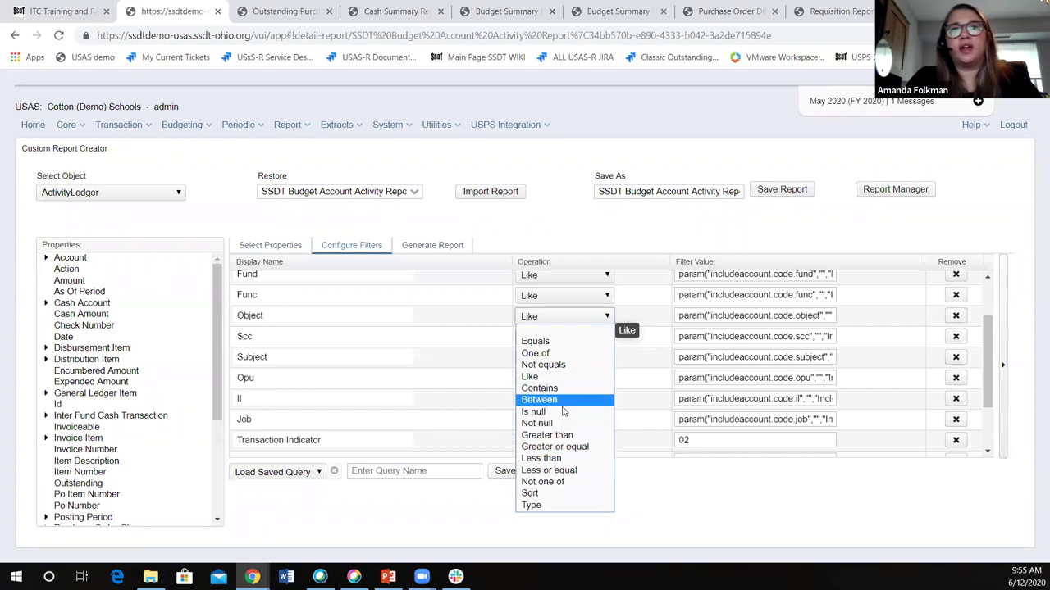
click(542, 354)
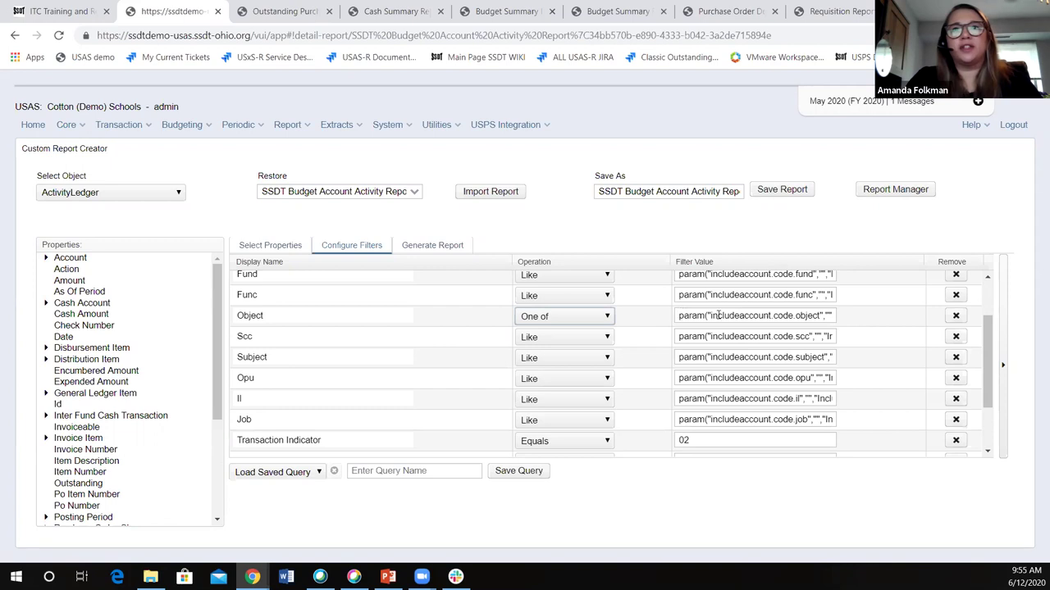
Remove the empty default value from the Object filter's parameter expression and check the report's query parameters.
click(825, 315)
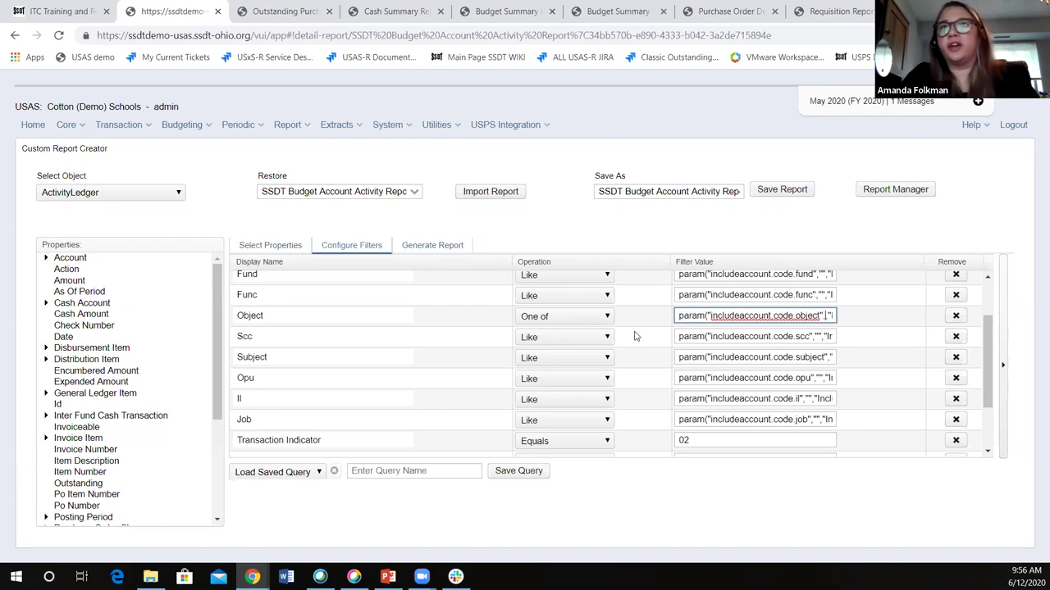
click(444, 248)
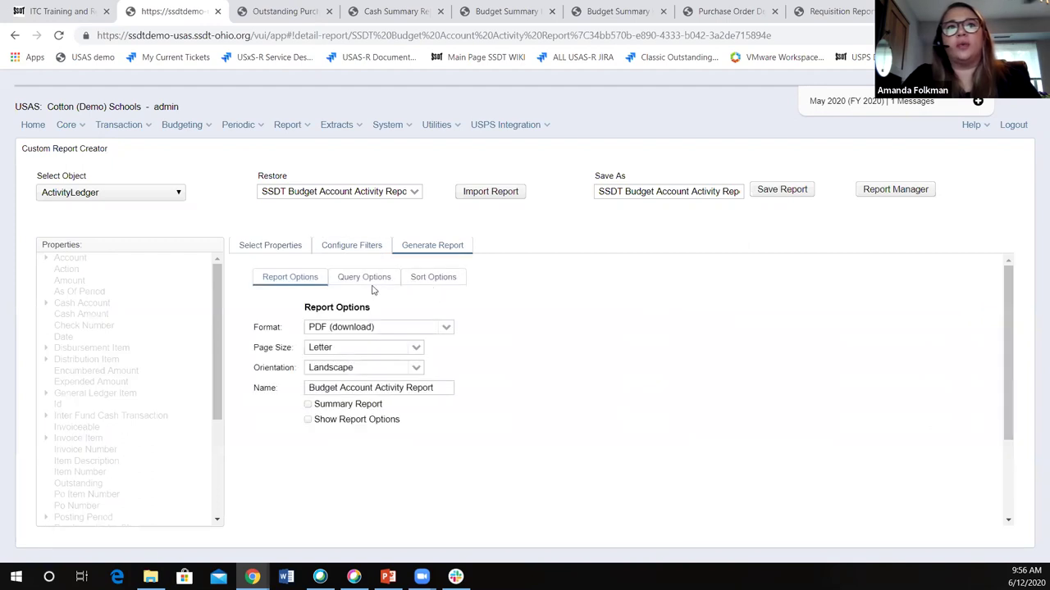
click(366, 279)
scroll(448, 325, down, 3)
scroll(448, 325, up, 3)
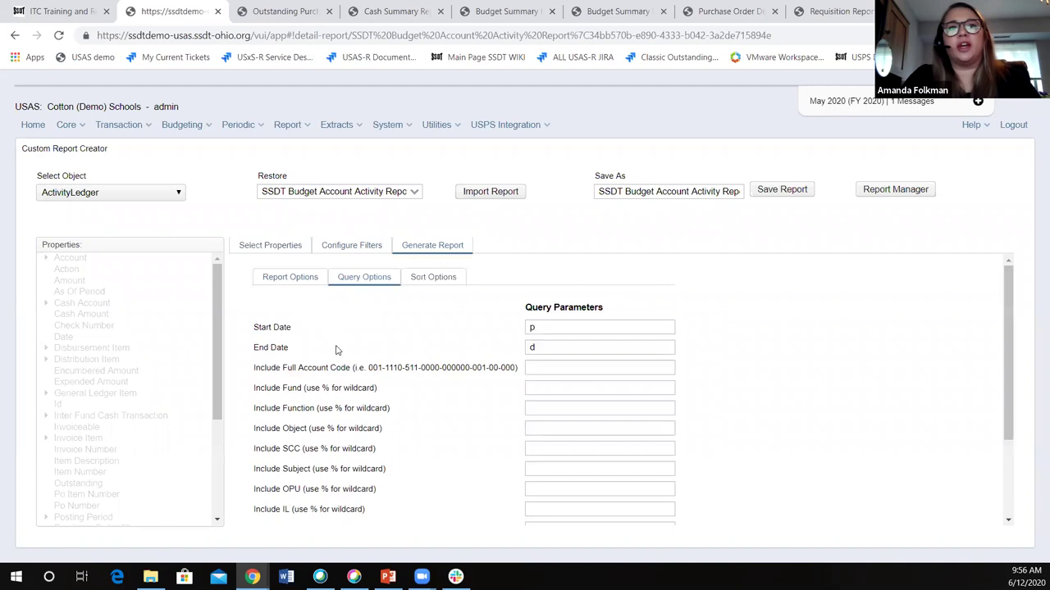
click(291, 279)
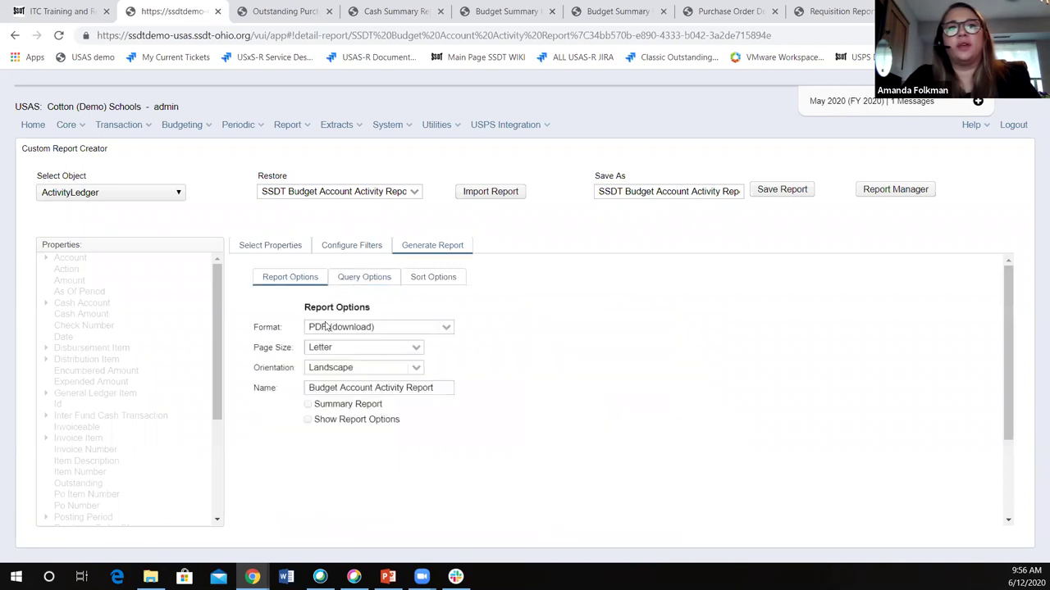
click(365, 277)
scroll(575, 373, down, 3)
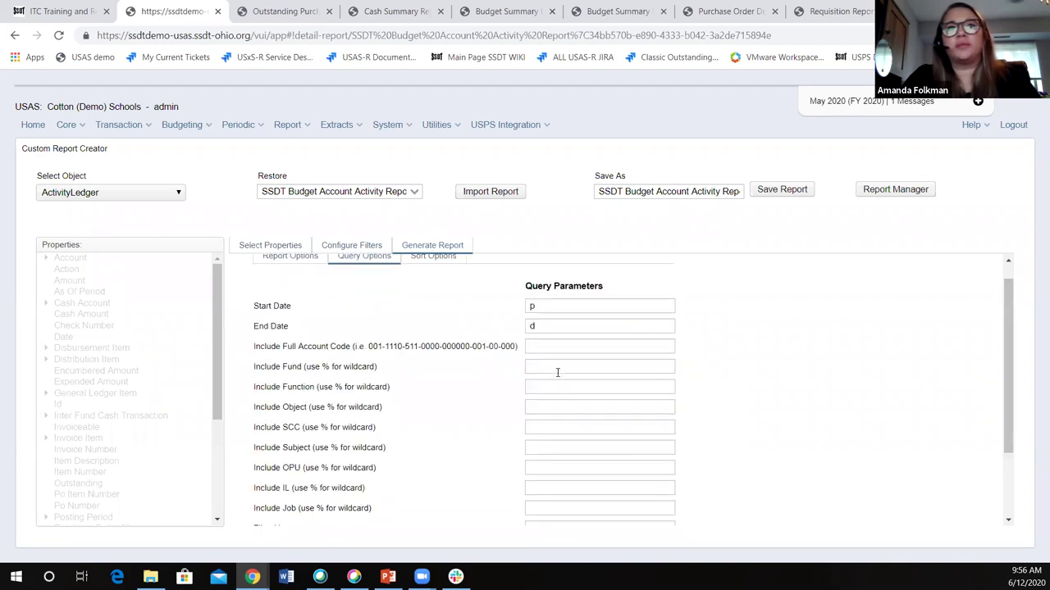
Strip the "(use % for wildcard)" hint from the Object filter's parameter expression, leaving only Include Object as its label.
click(369, 246)
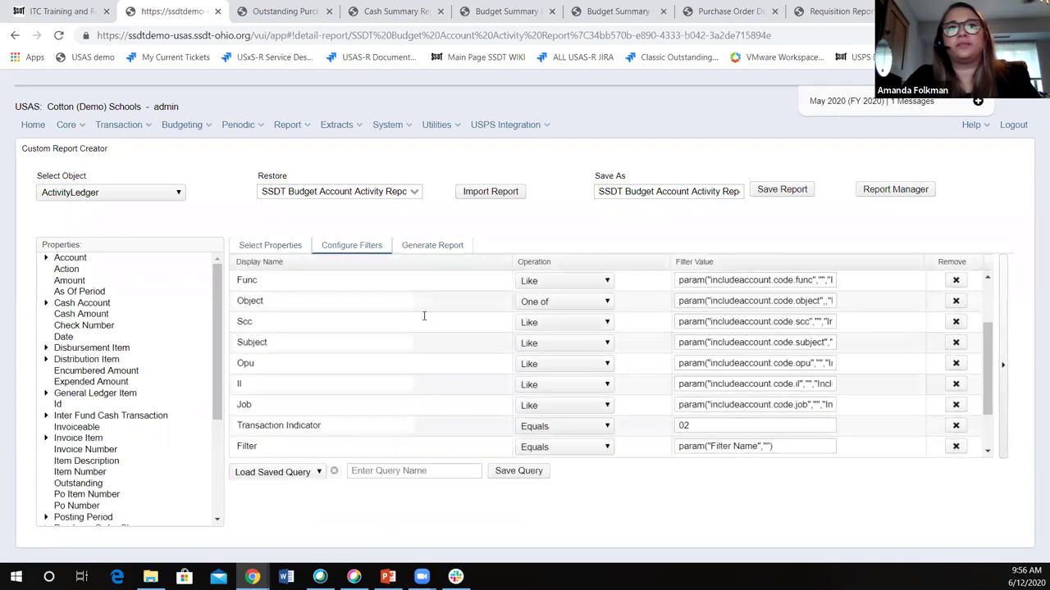
click(762, 301)
key(End)
text((us)
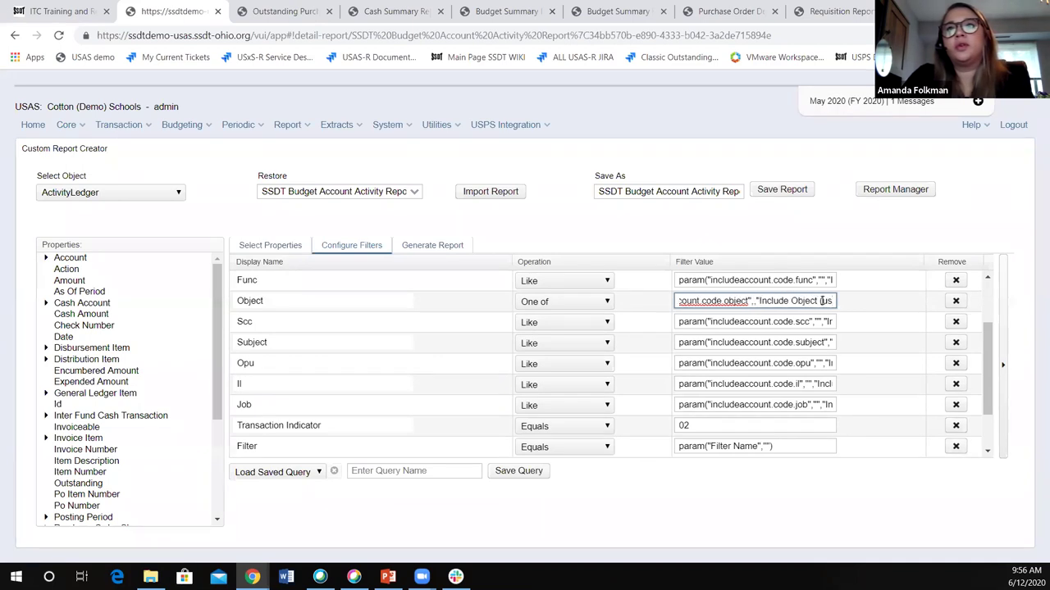
key(BackSpace)
key(BackSpace)
text(% f)
key(BackSpace)
key(BackSpace)
key(BackSpace)
text(dc)
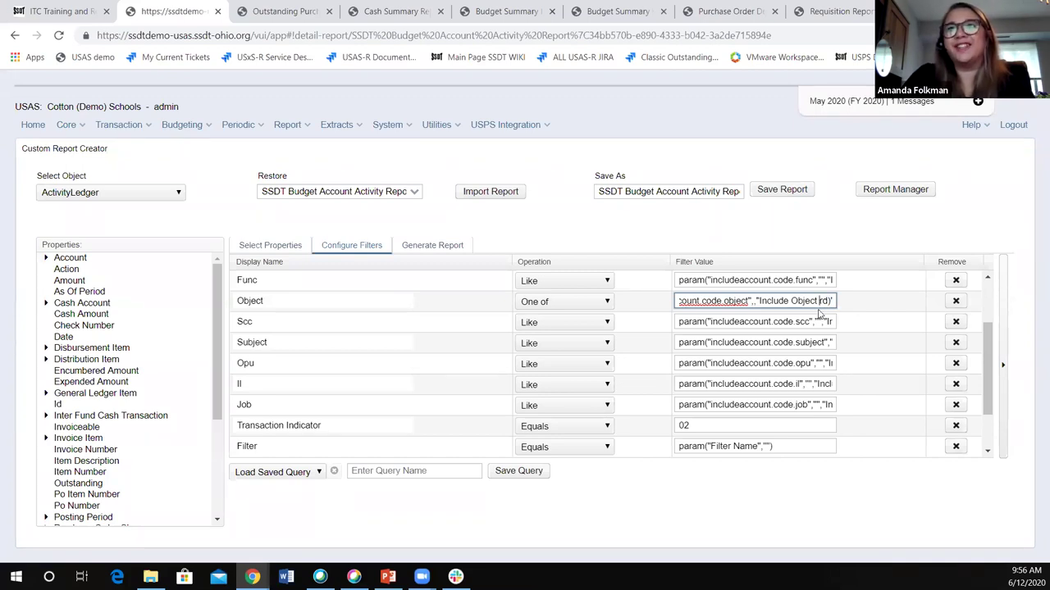
key(BackSpace)
key(BackSpace)
key(BackSpace)
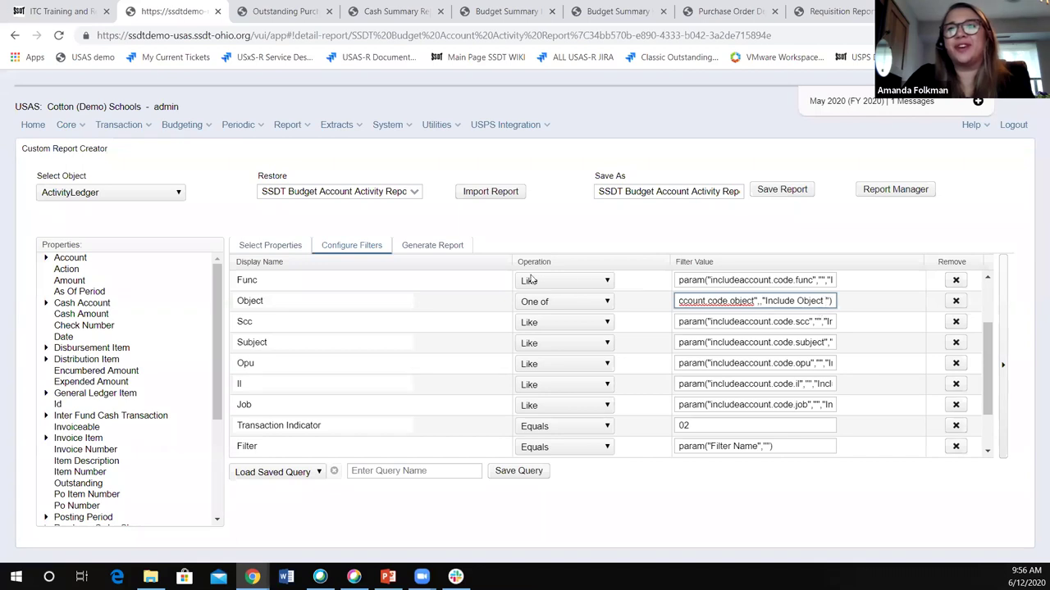
Examine how the edited Object parameter appears among the report's query options.
click(417, 251)
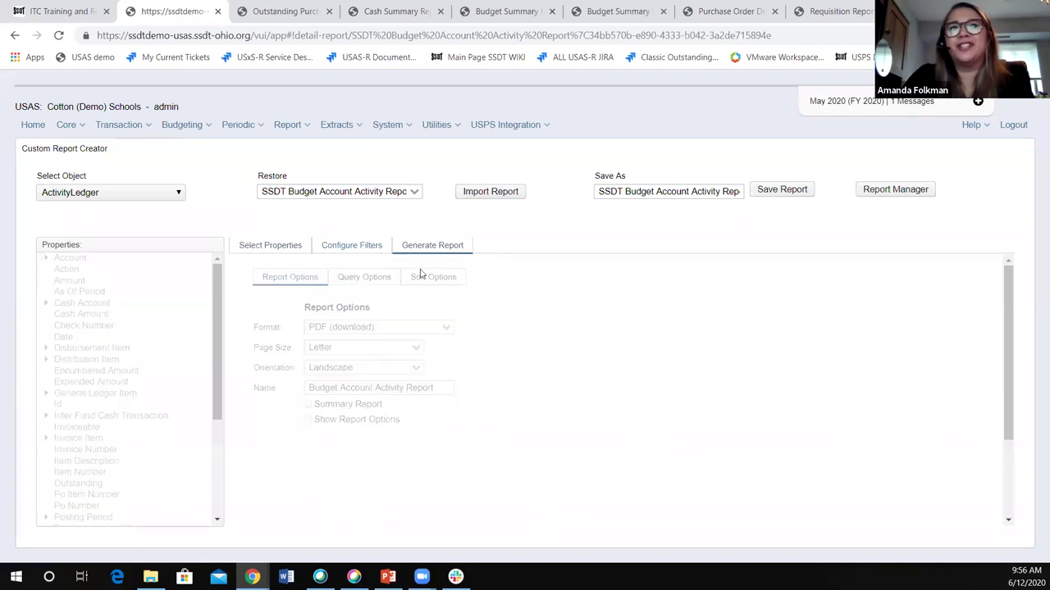
click(364, 283)
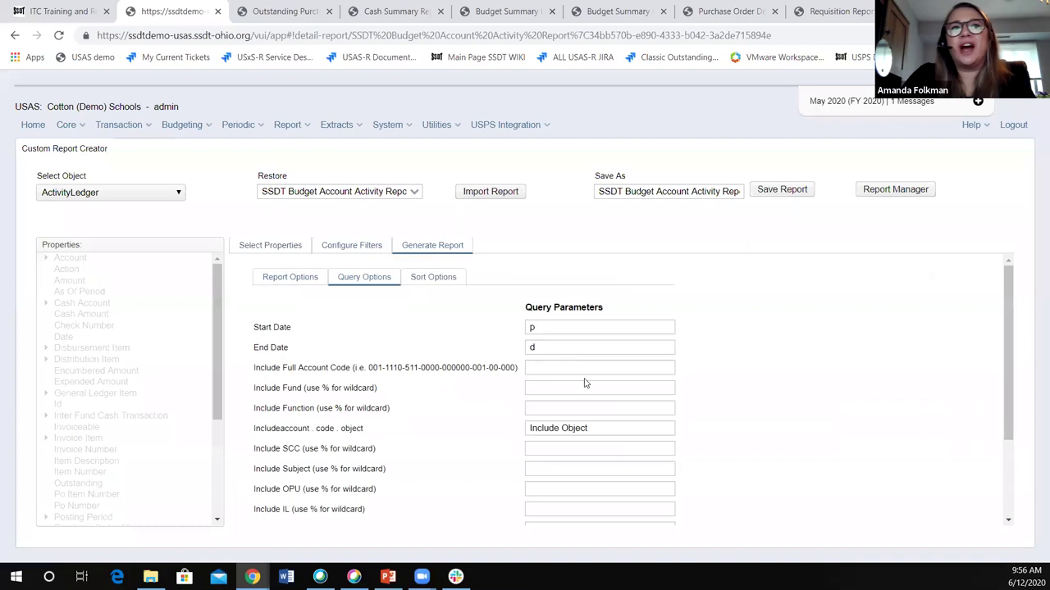
scroll(459, 369, down, 1)
click(611, 359)
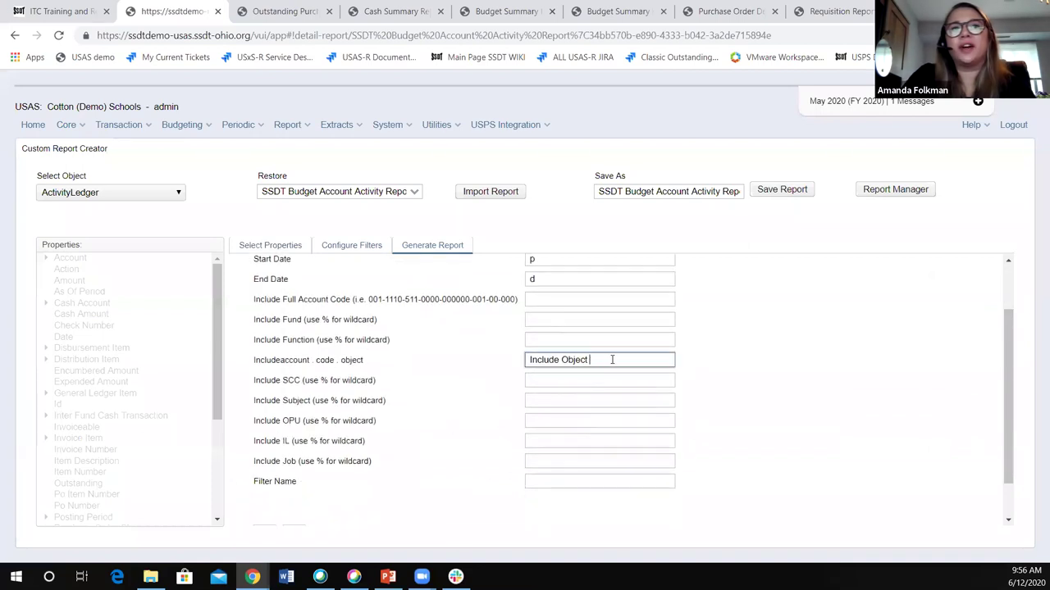
Try 400,401,402 as the Object filter's value in place of the parameter expression, and clear it.
click(353, 247)
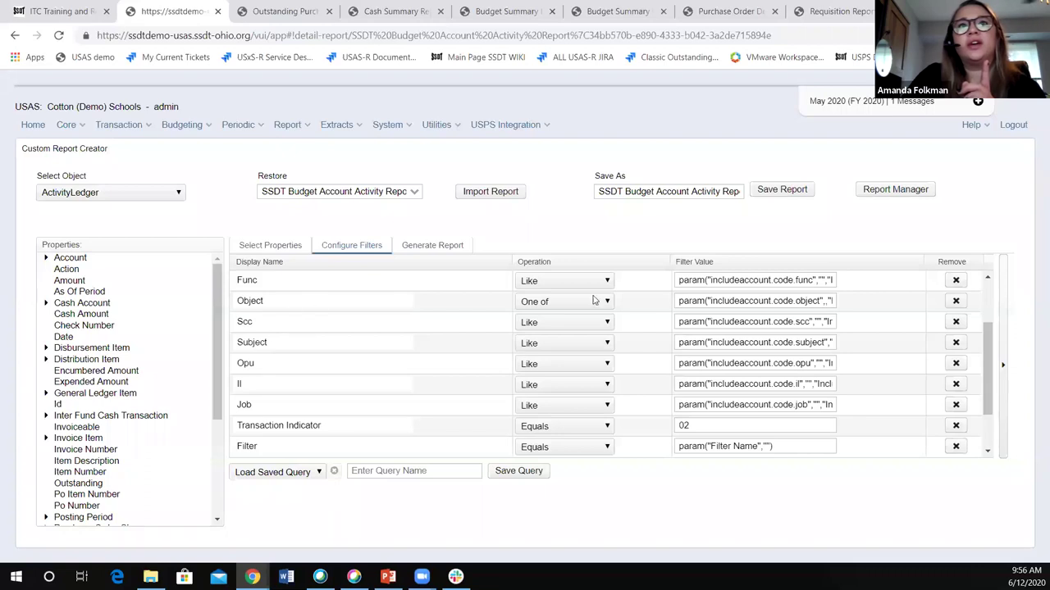
drag(679, 300, 945, 293)
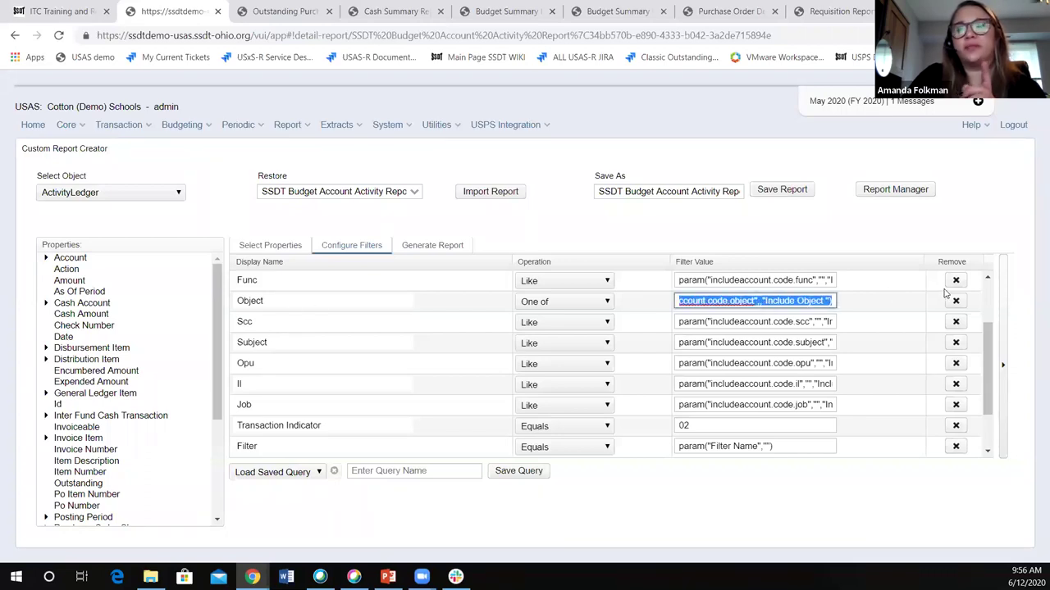
key(BackSpace)
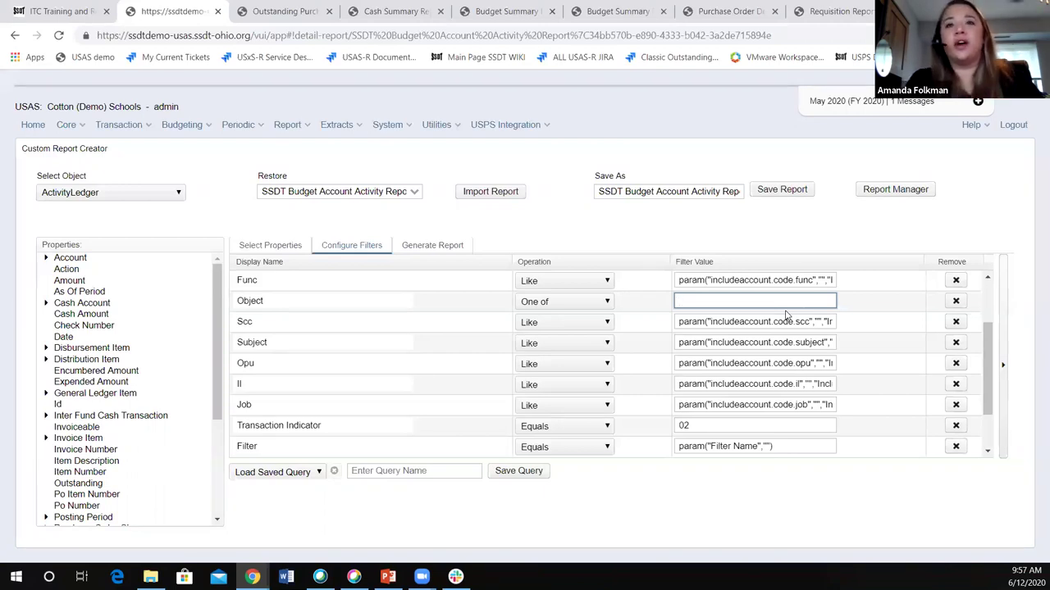
text(400,401,)
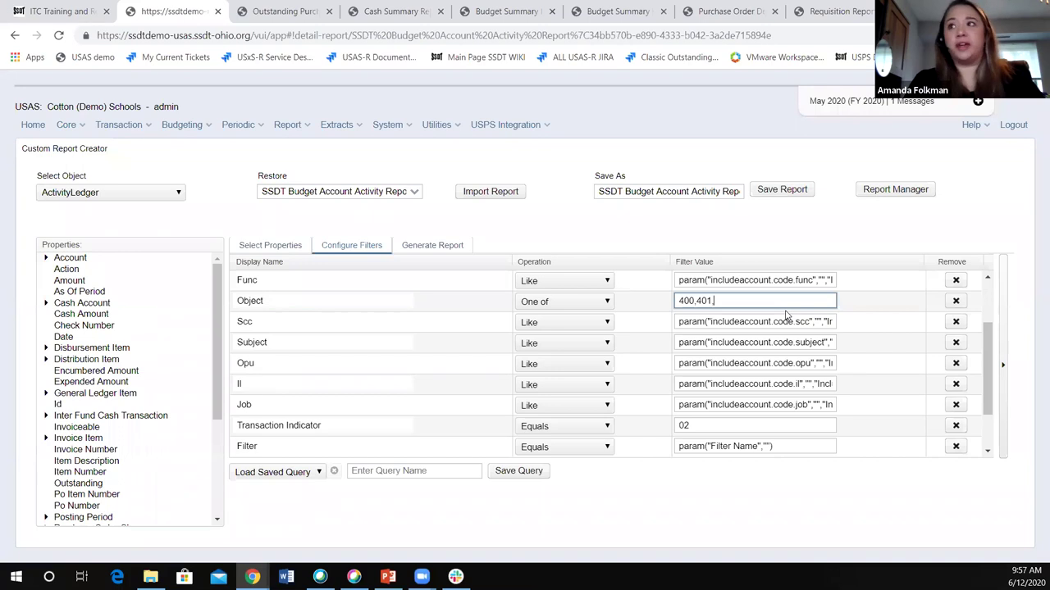
text(402)
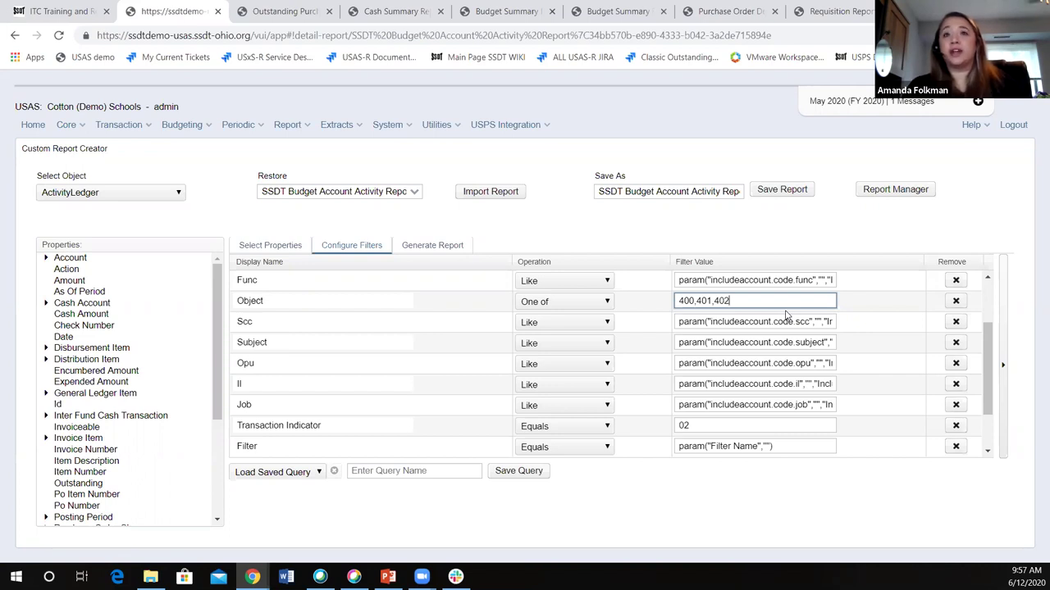
key(BackSpace)
key(BackSpace)
key(BackSpace)
key(BackSpace)
key(BackSpace)
key(BackSpace)
key(BackSpace)
key(BackSpace)
key(BackSpace)
key(BackSpace)
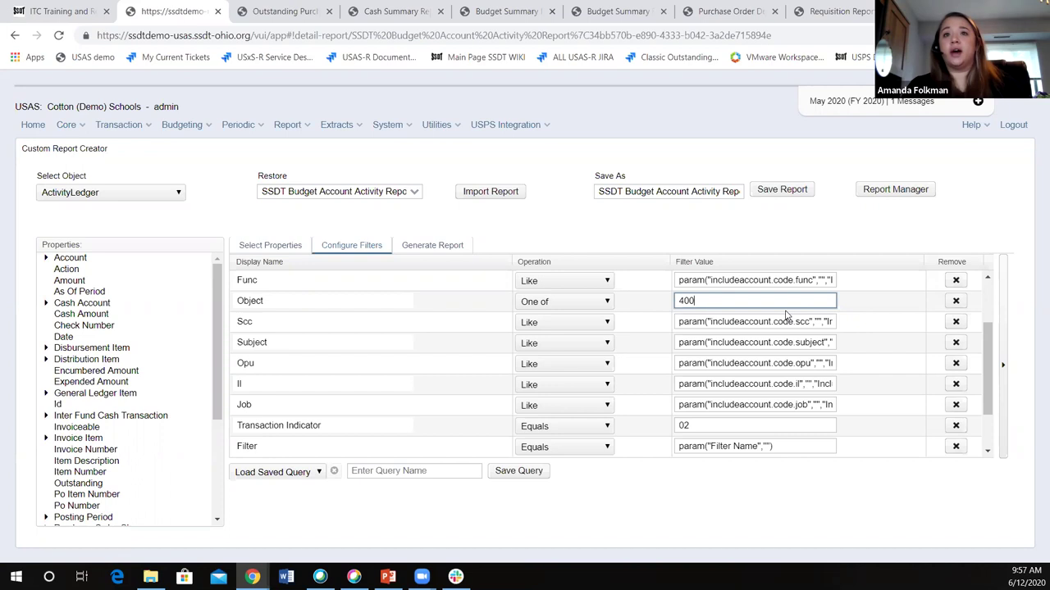
key(BackSpace)
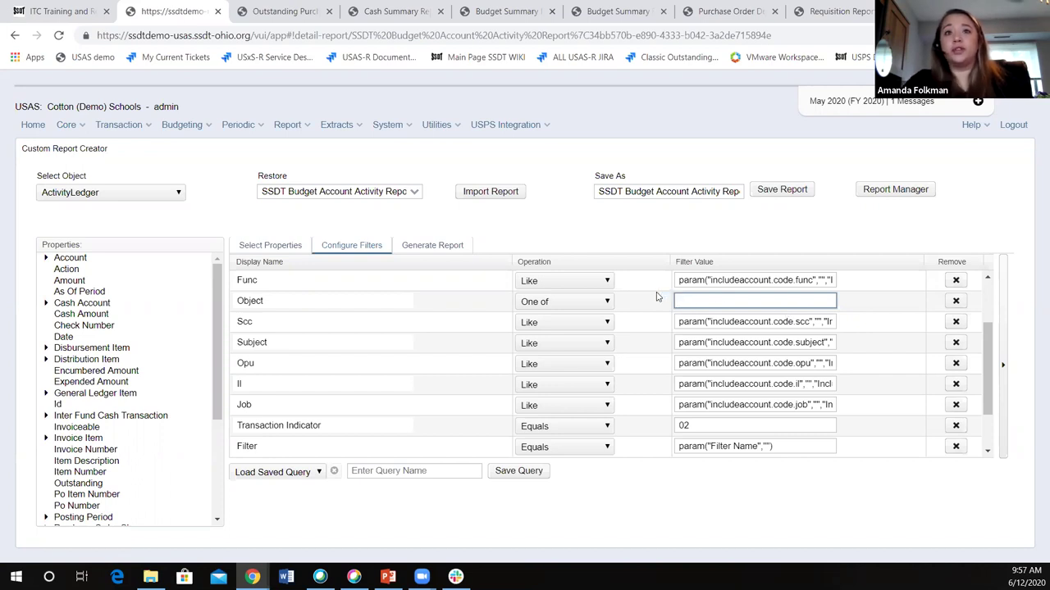
Set the Object filter's operation to Between with the value 400,699.
click(604, 304)
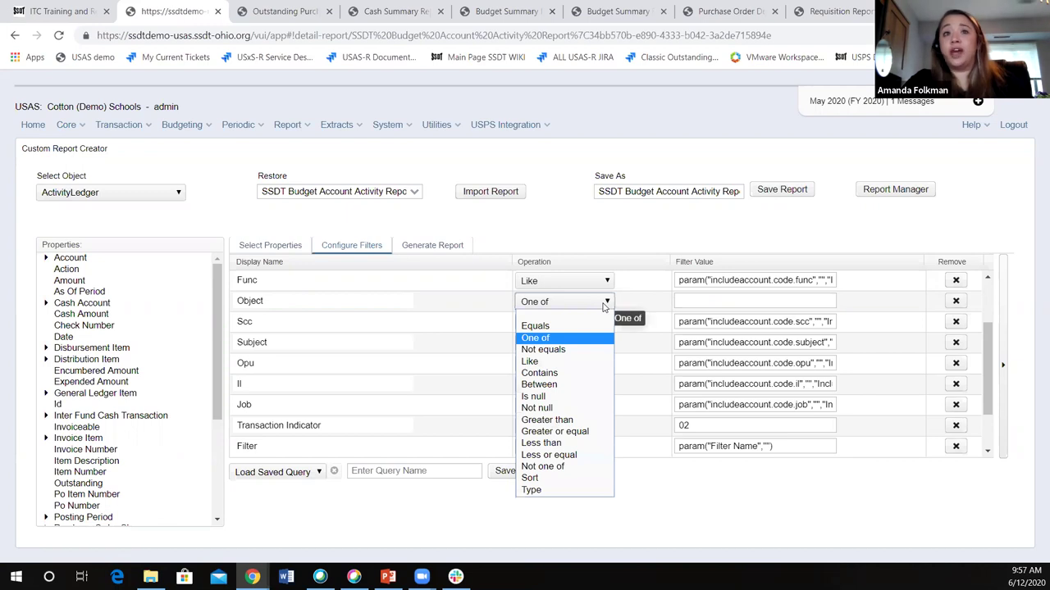
click(558, 385)
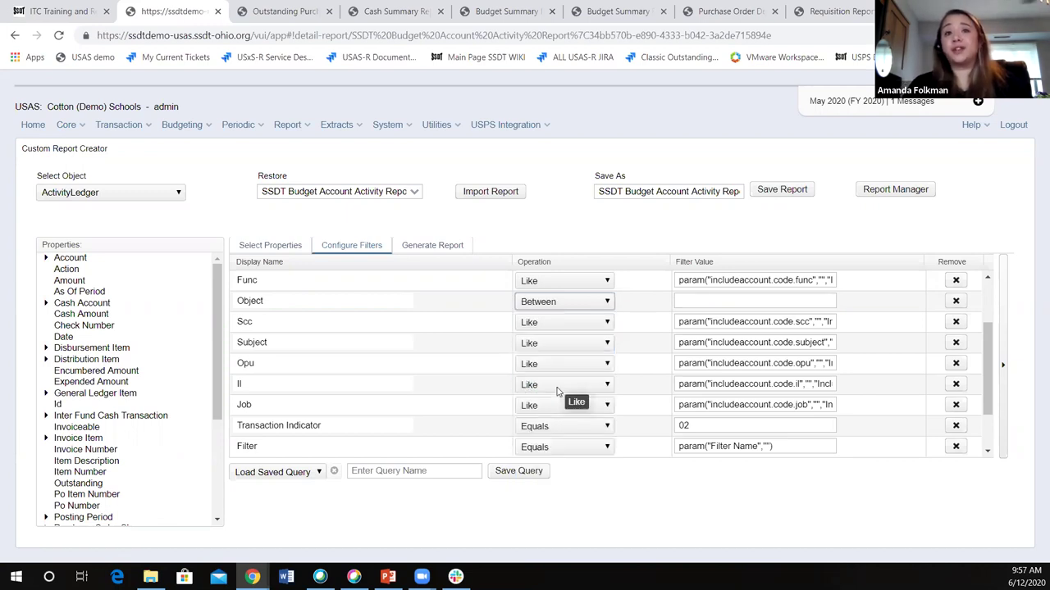
click(690, 303)
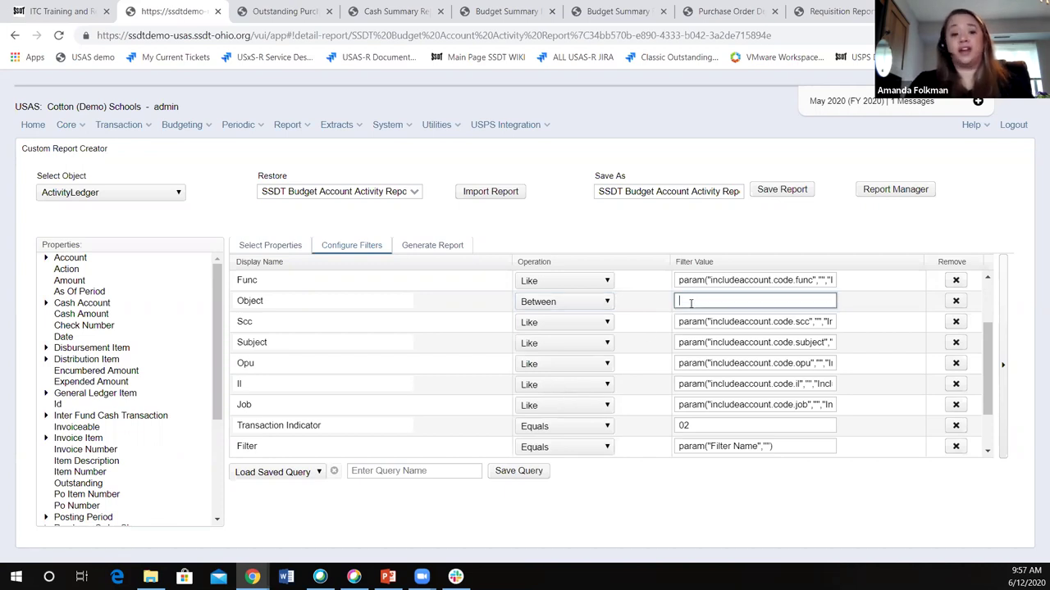
text(400)
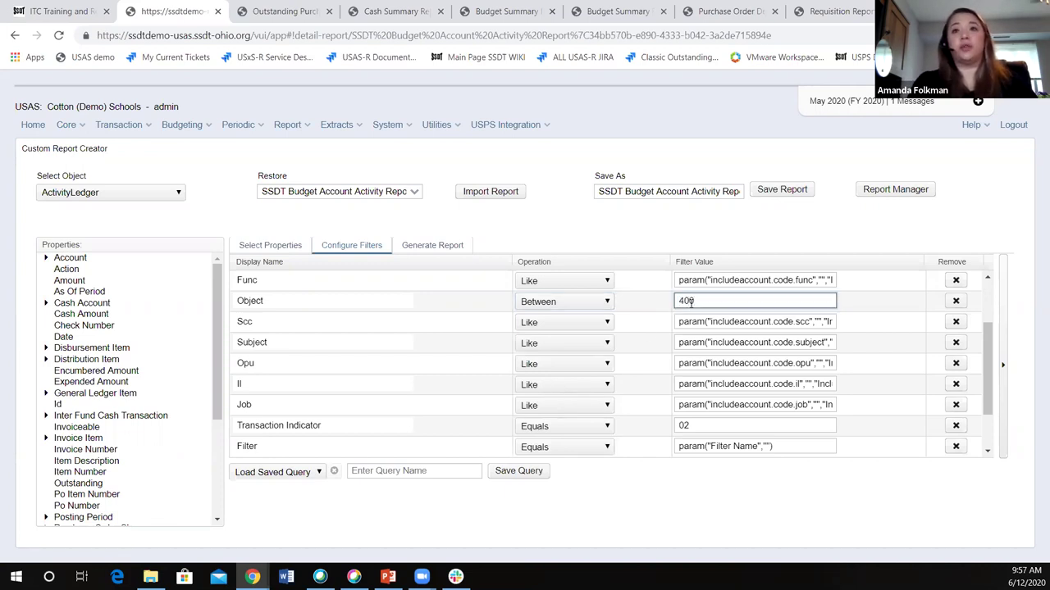
text(,)
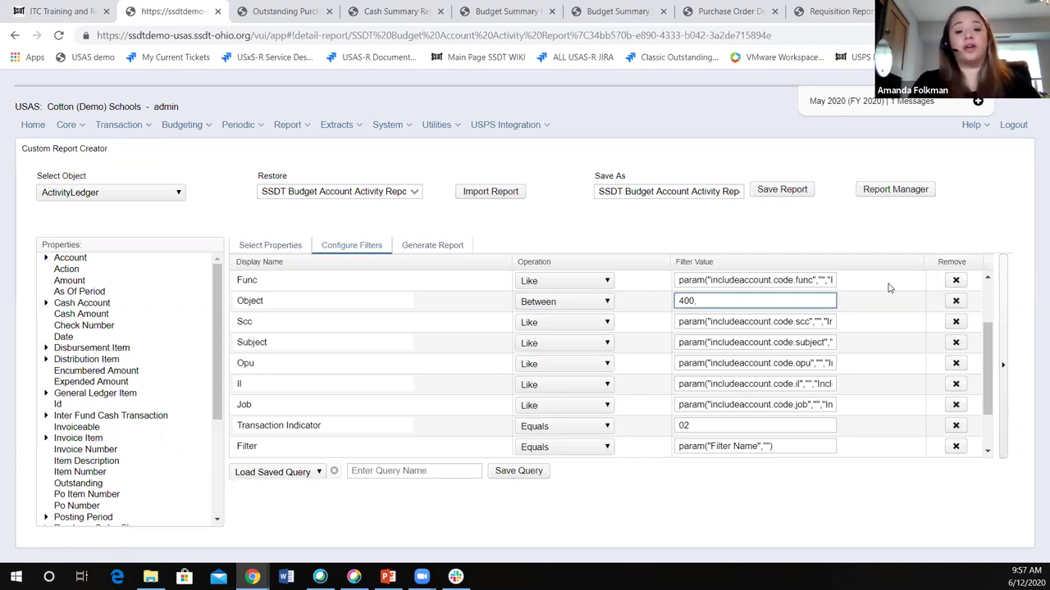
text(699)
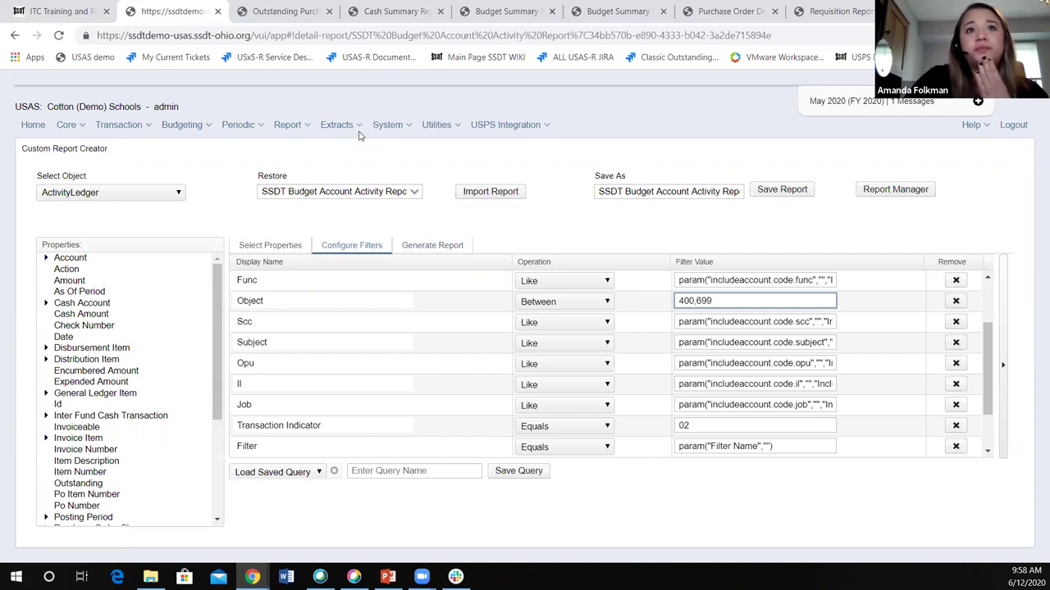
click(427, 130)
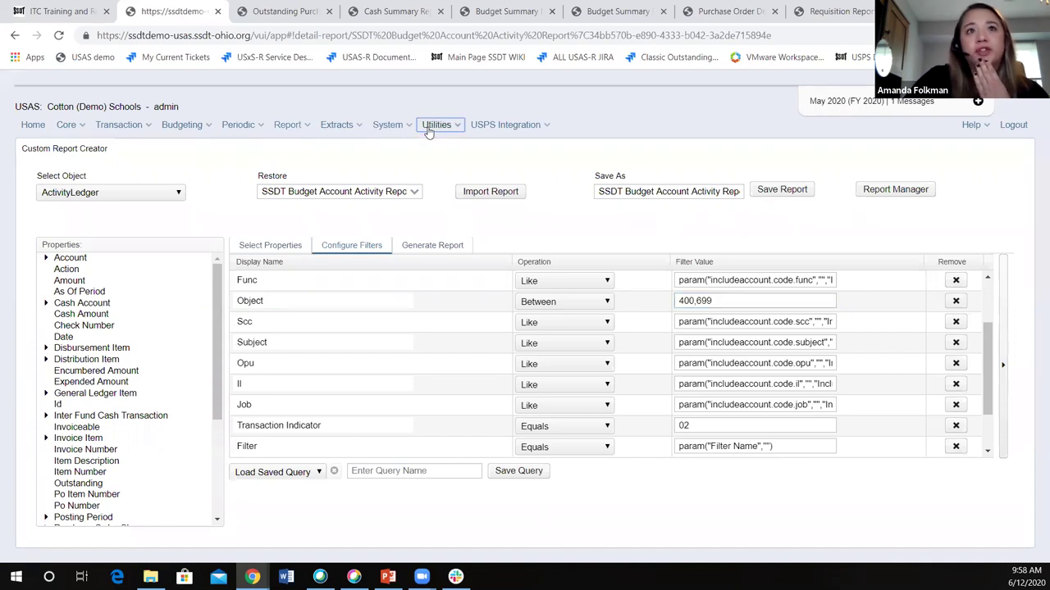
Start creating a new account filter in Account Filters with the filter name obj range.
click(446, 145)
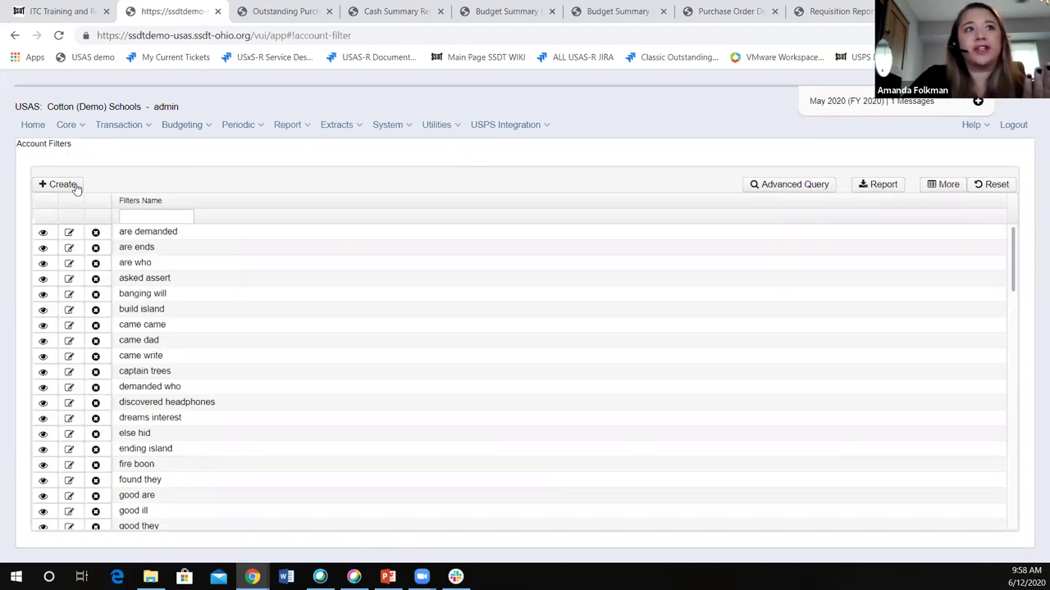
click(63, 184)
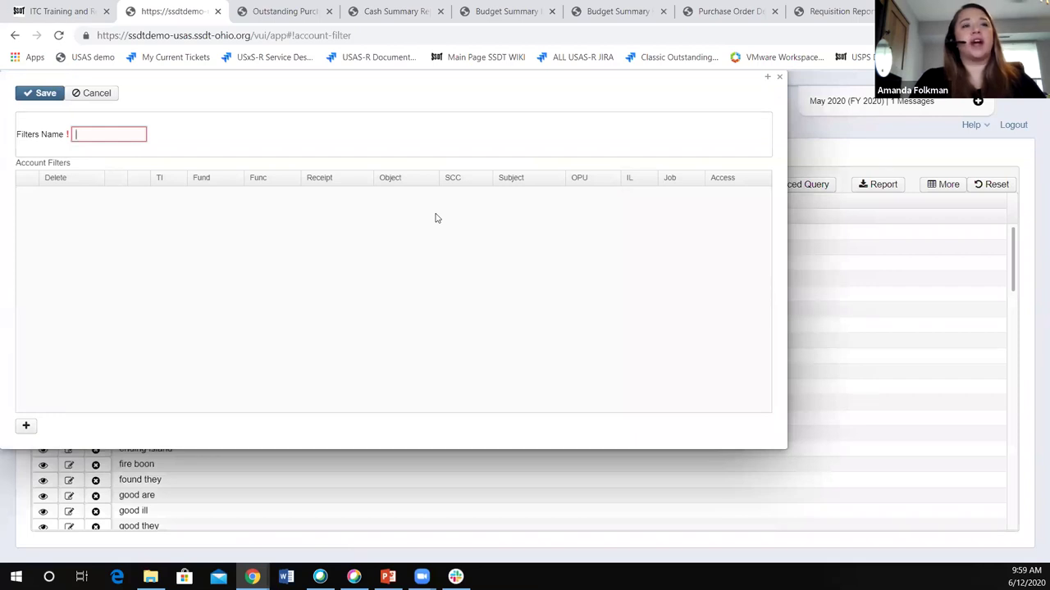
text(obj range)
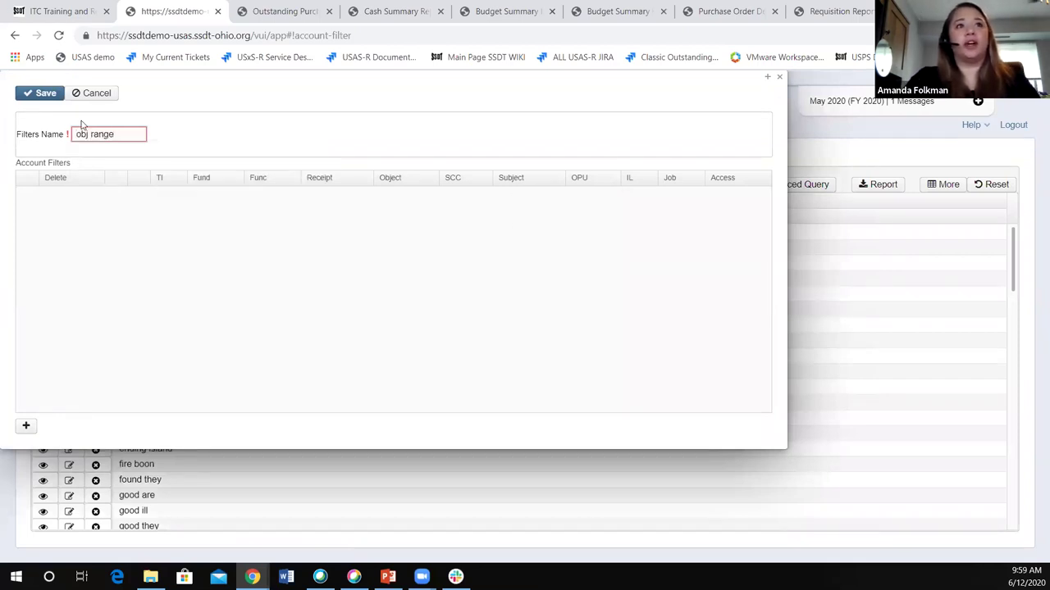
Add a first row to the account filter with TI 02, Object 4% and R access.
click(25, 426)
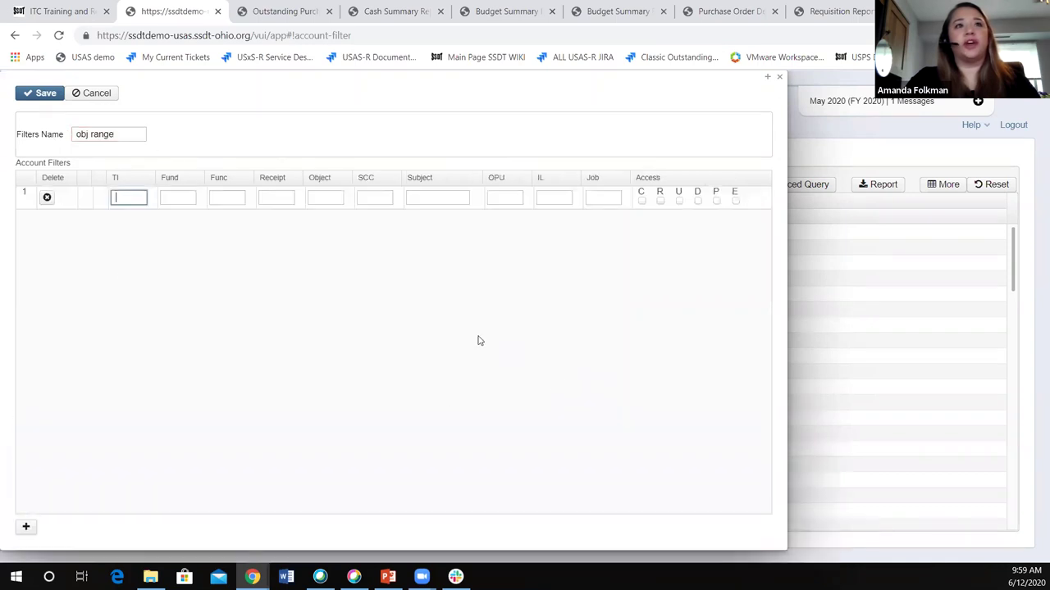
text(02)
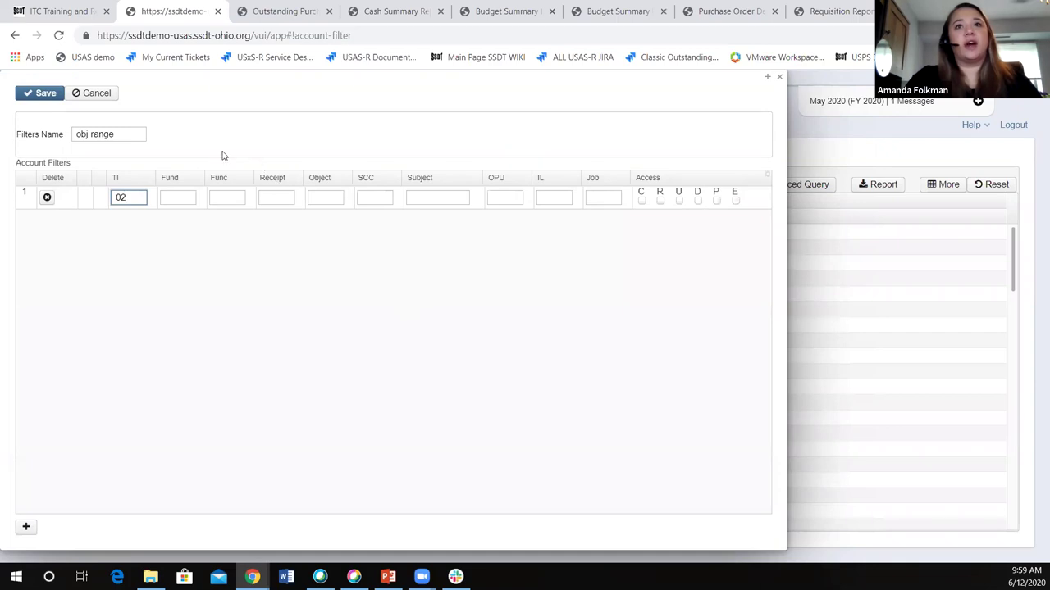
click(325, 198)
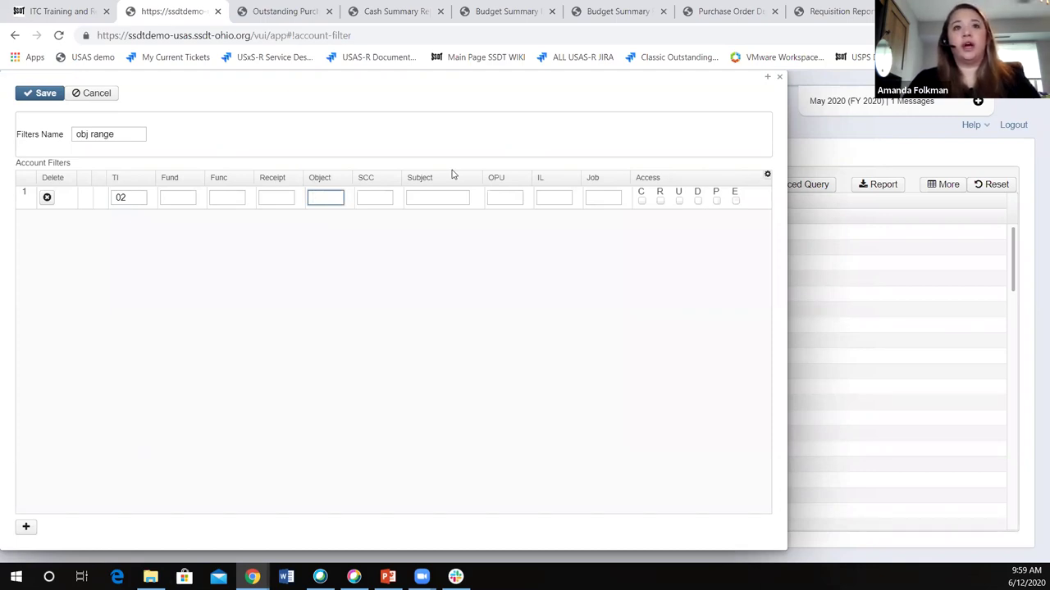
text(4%)
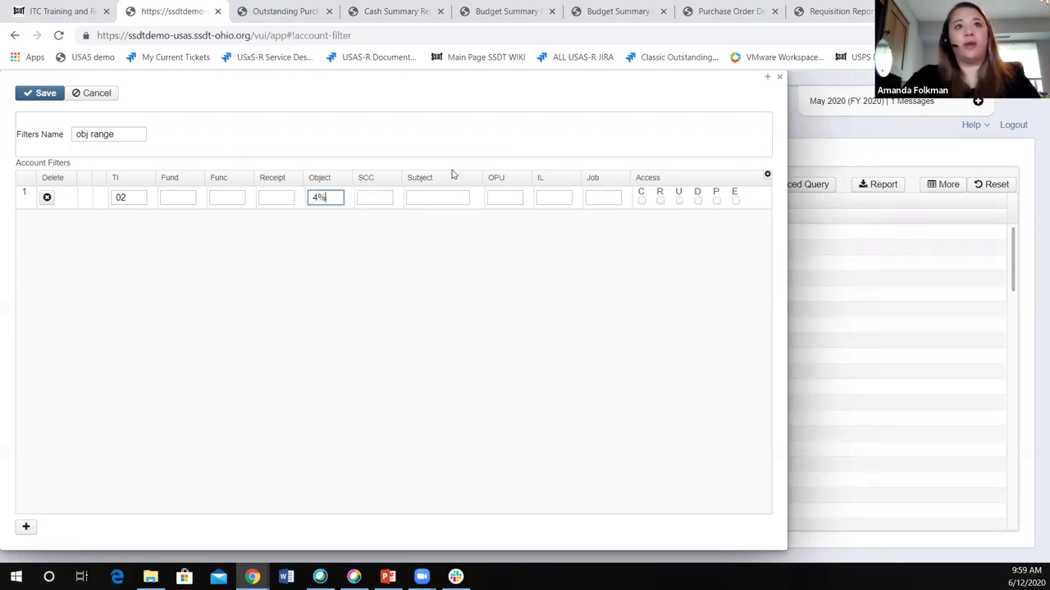
click(660, 200)
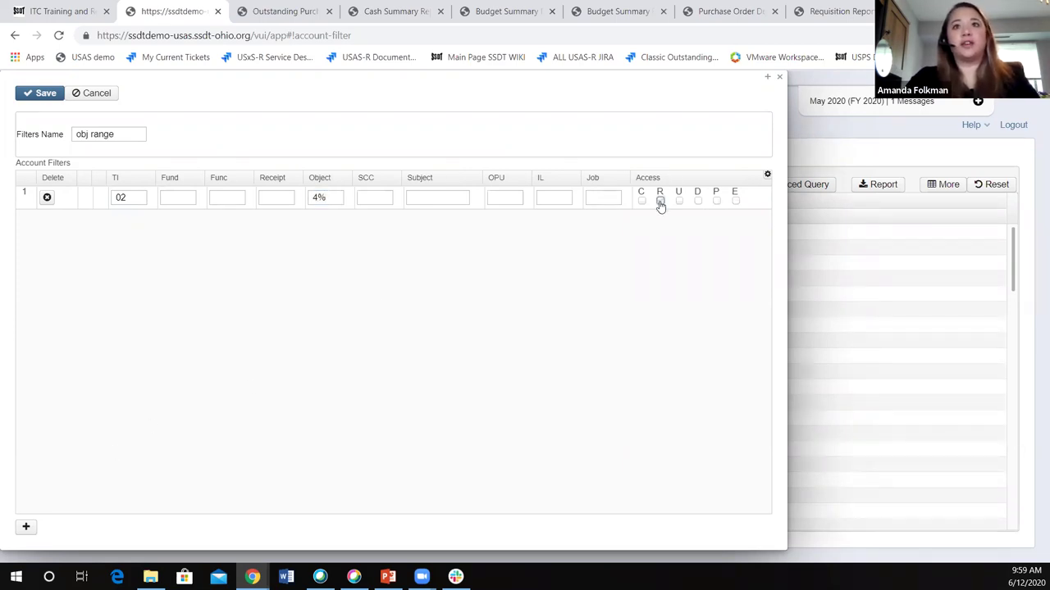
Add a second account filter row with TI 02, Object 6% and R access.
click(26, 529)
text(02)
click(341, 220)
text(6%)
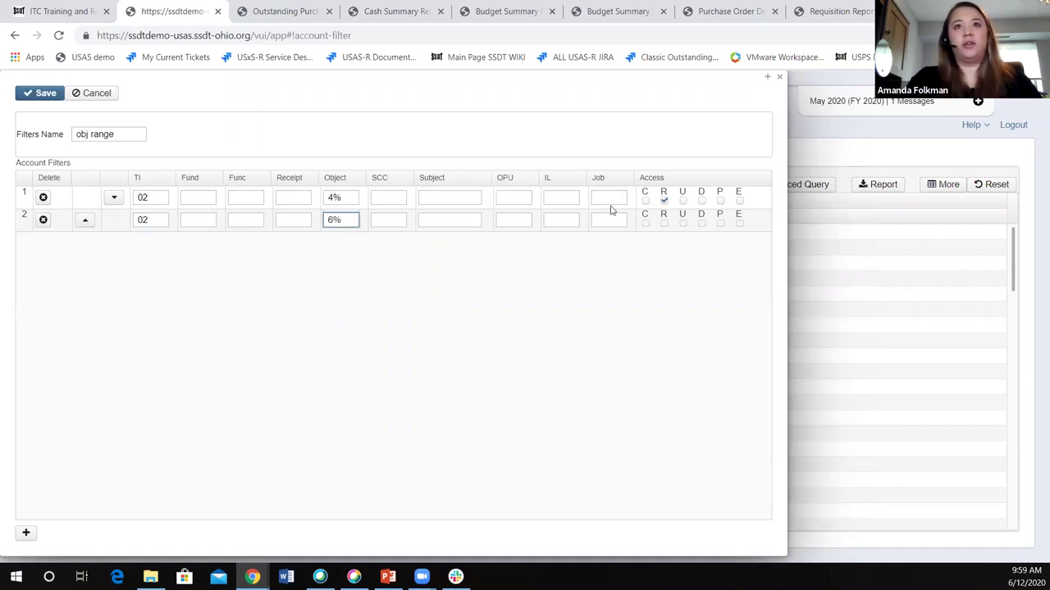
click(664, 223)
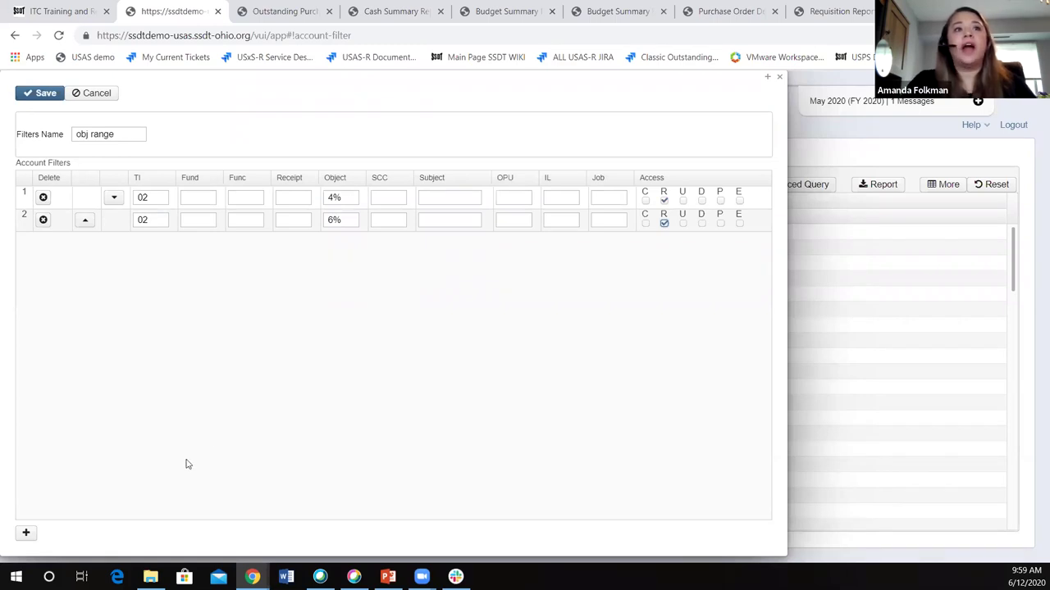
Add a third account filter row with TI 02, the Object range 400..699 and R access.
click(26, 533)
text(02)
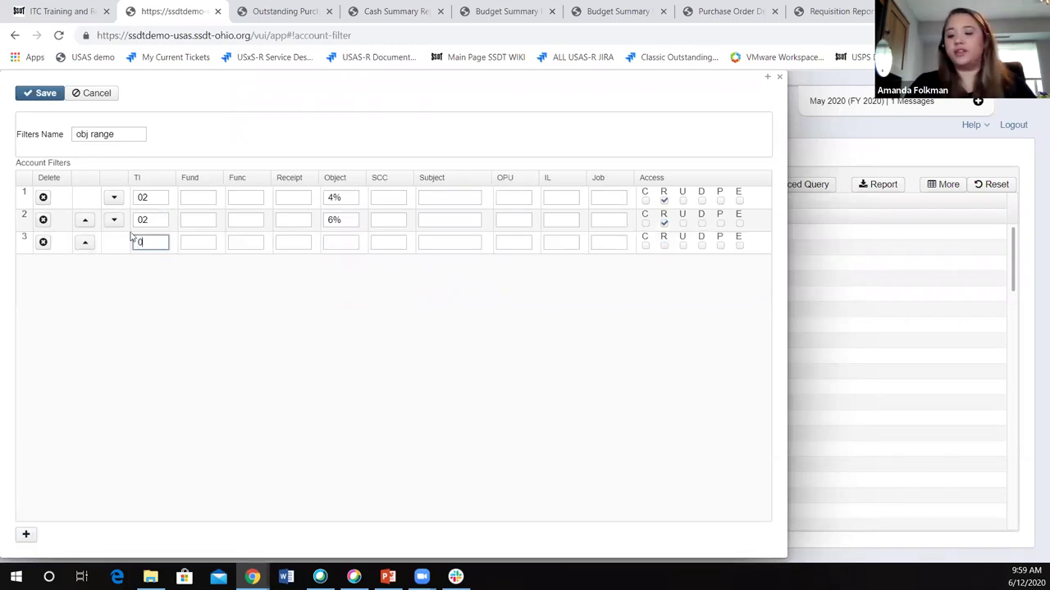
click(344, 240)
text(400)
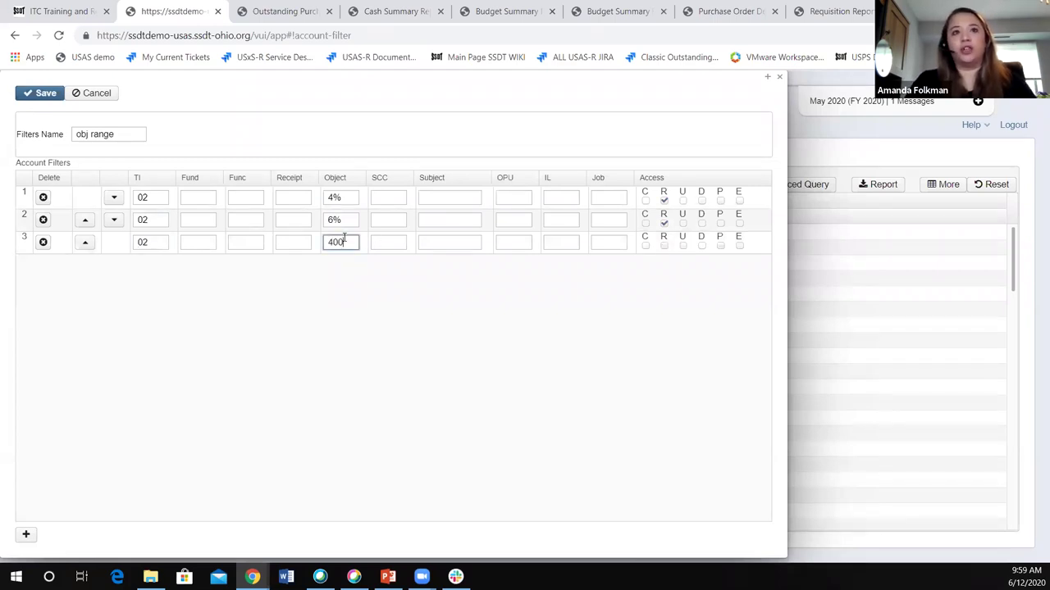
text(-)
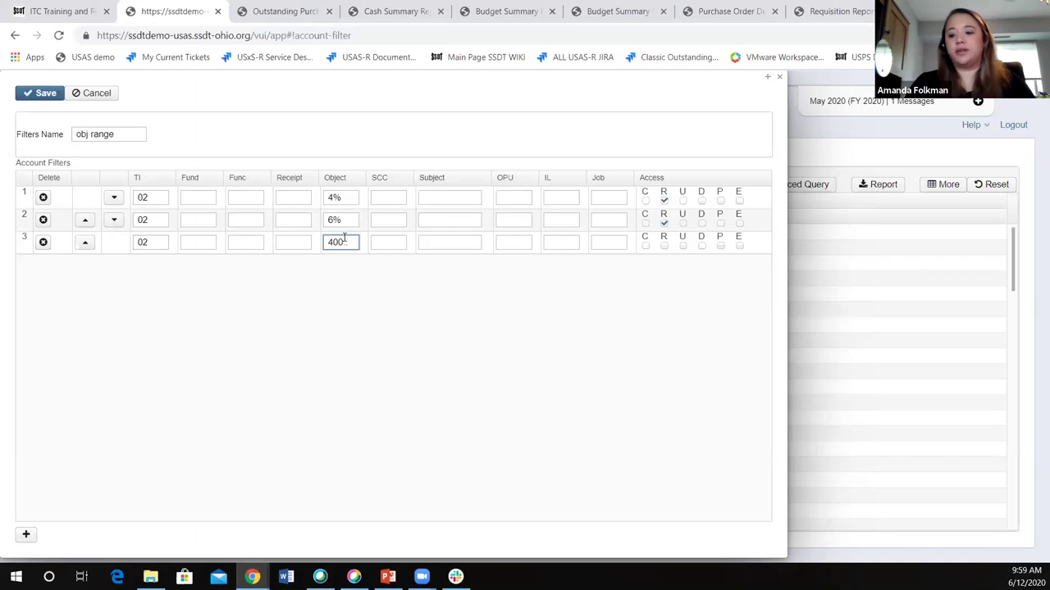
text(.699)
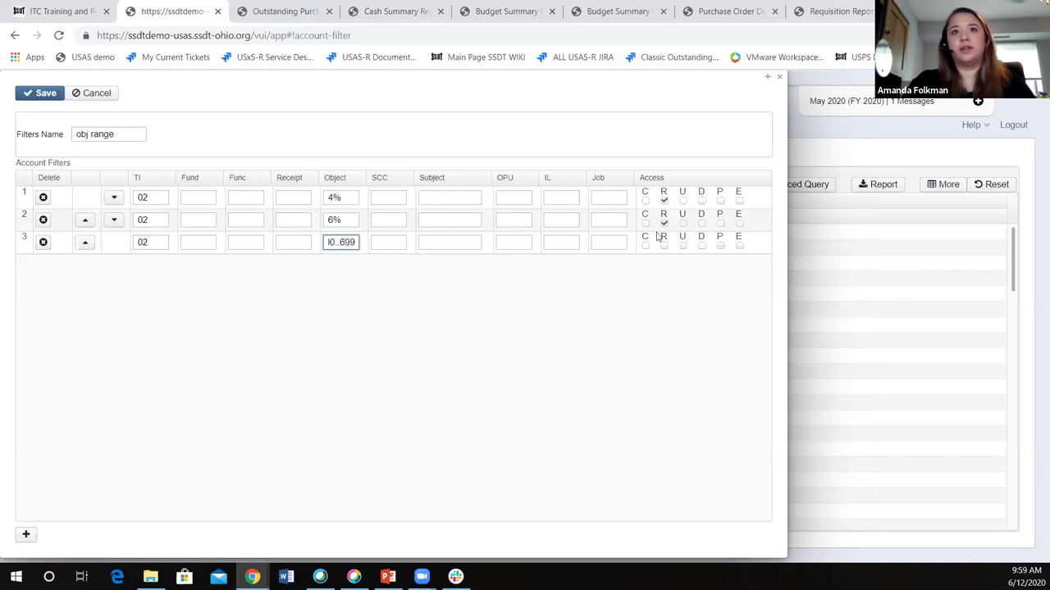
click(664, 246)
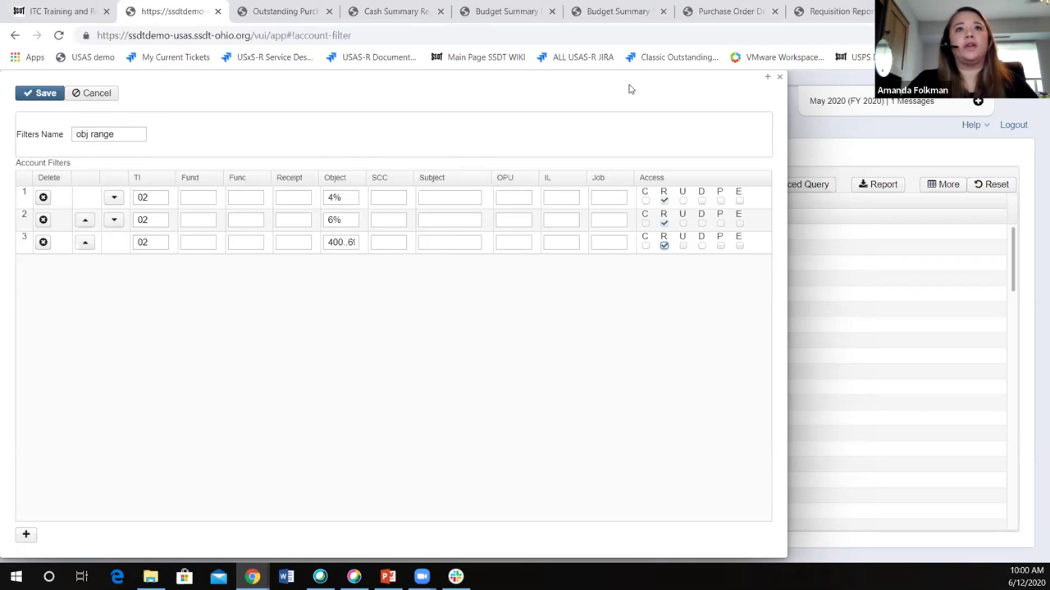
Discard the unsaved account filter and switch to the Reports - Filters slide in the PowerPoint presentation.
click(89, 95)
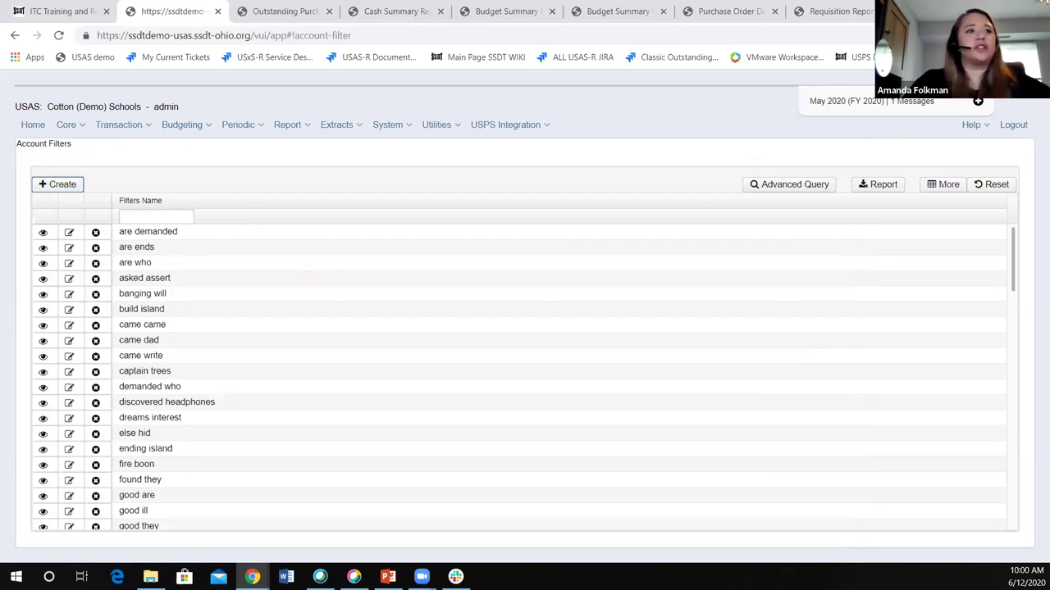
key(alt+Tab)
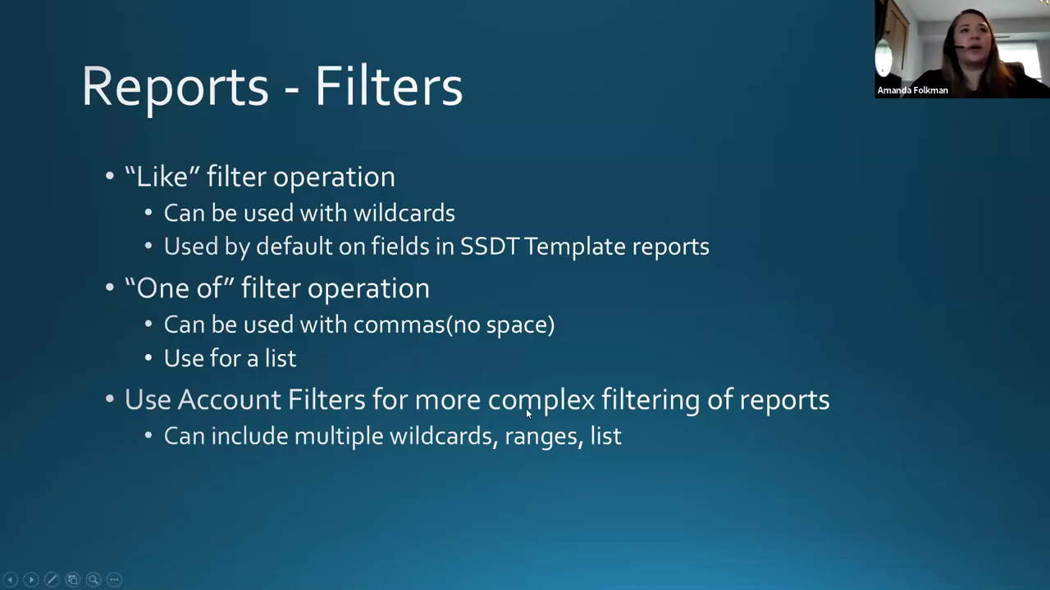